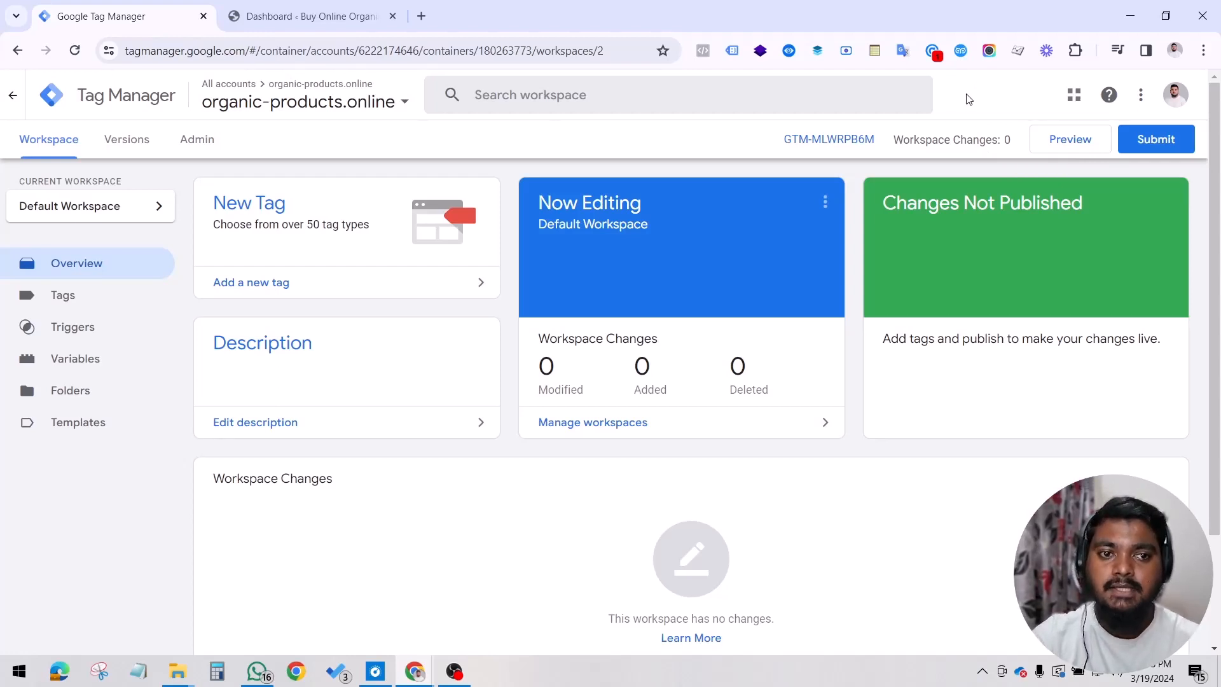
Step: Switch to the WordPress dashboard and search the new plugins directory for gtm4wp
left_click(323, 19)
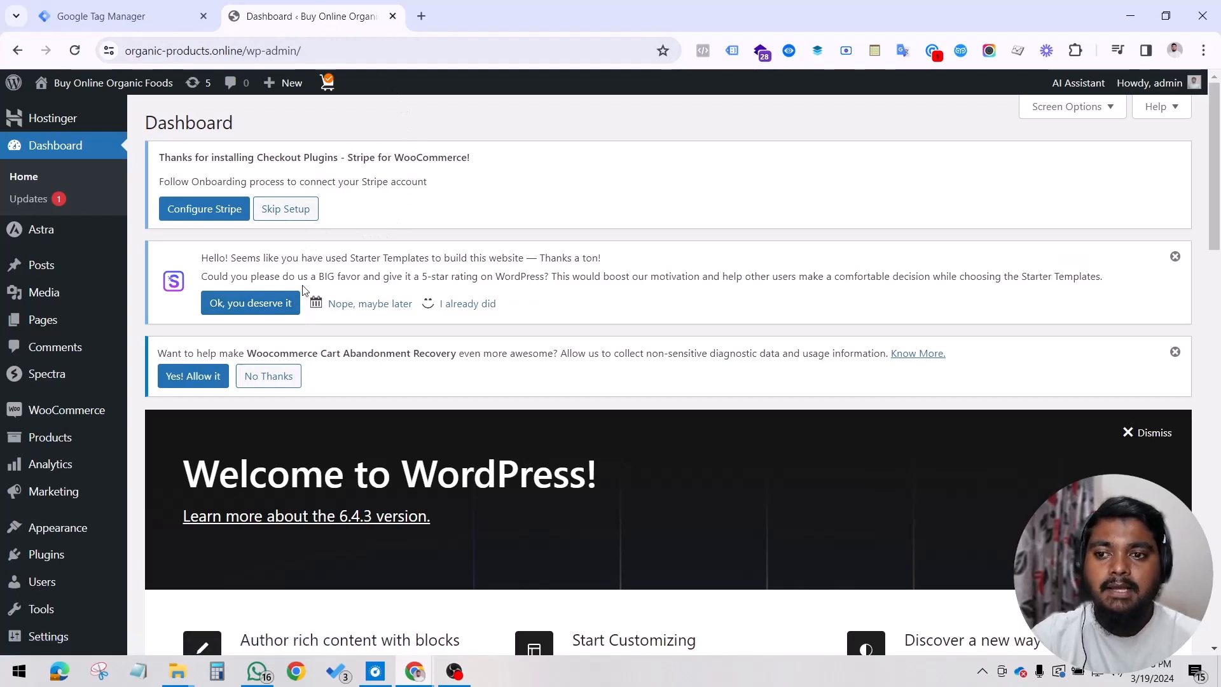
scroll(303, 290, "down", 1)
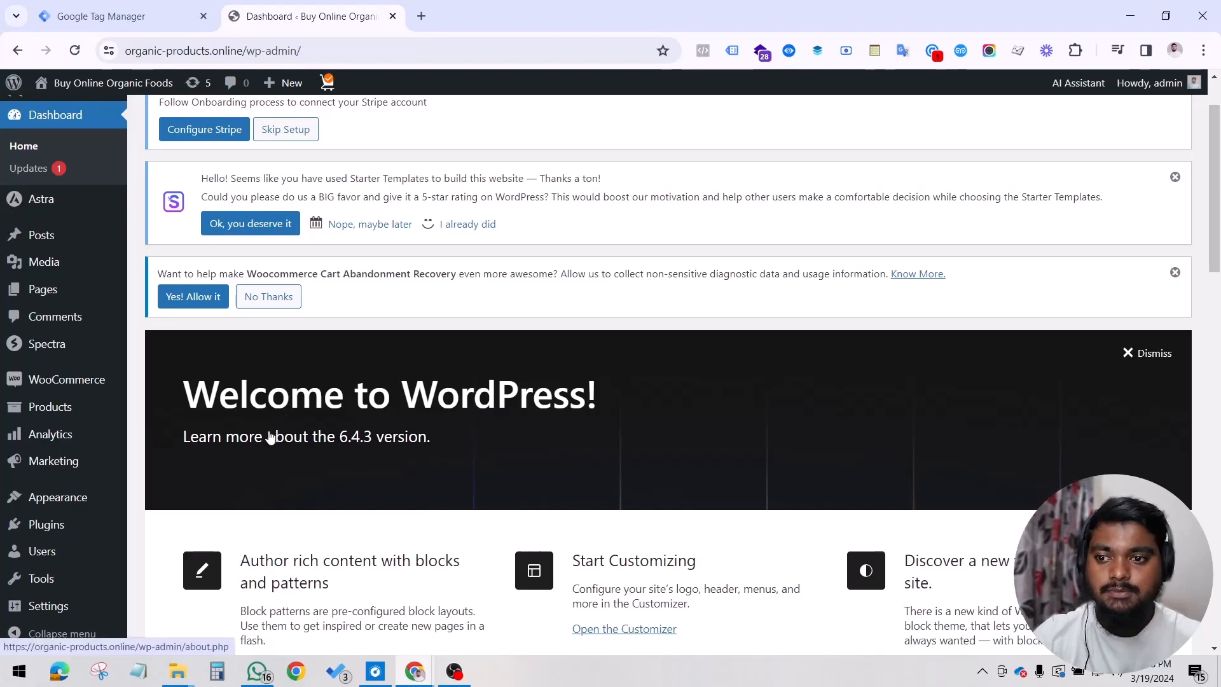
mouse_move(86, 477)
mouse_move(25, 537)
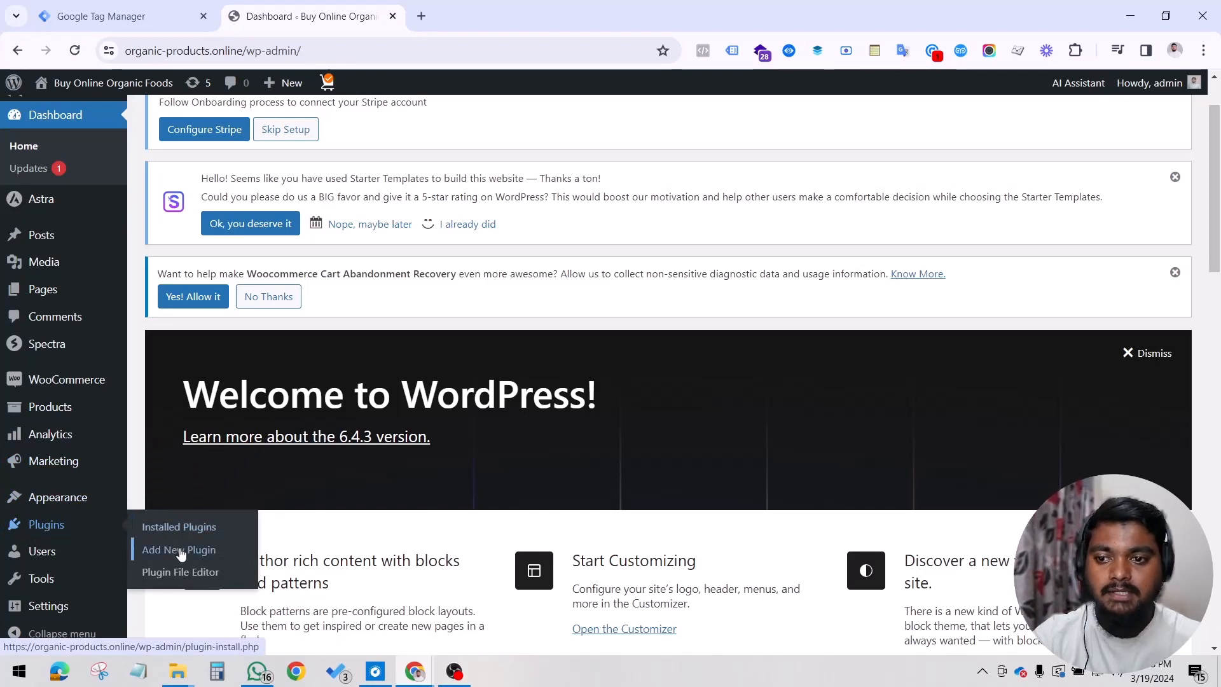
left_click(162, 551)
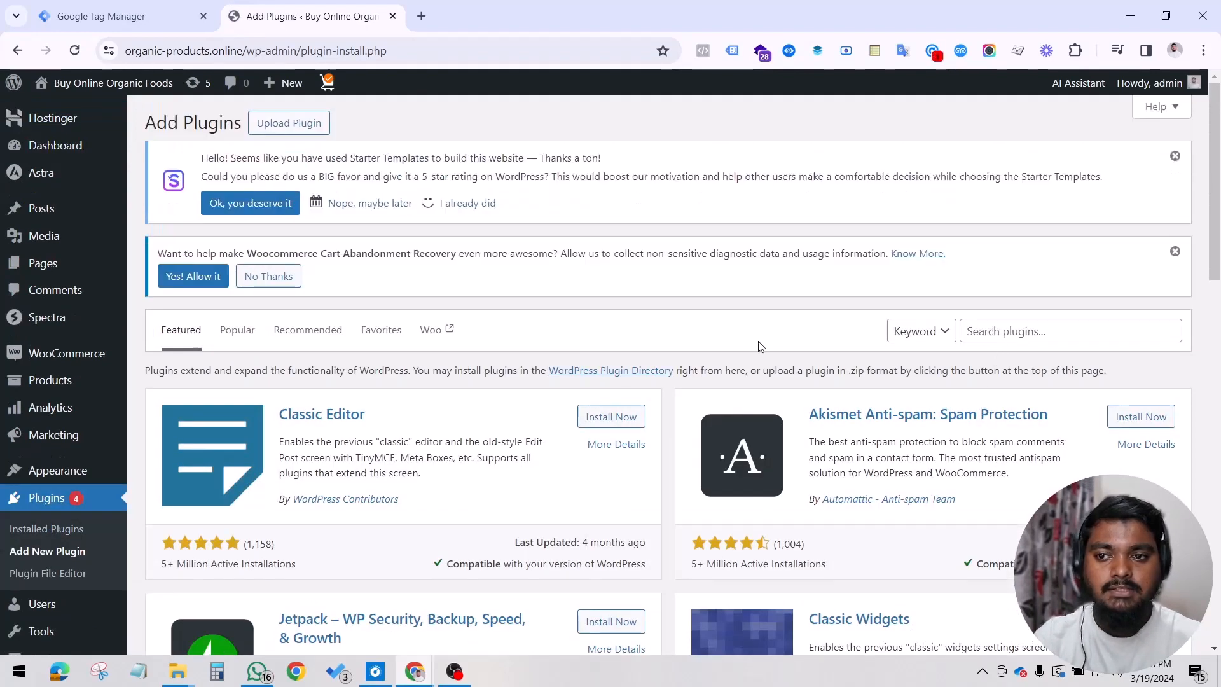
left_click(1013, 332)
type("gt")
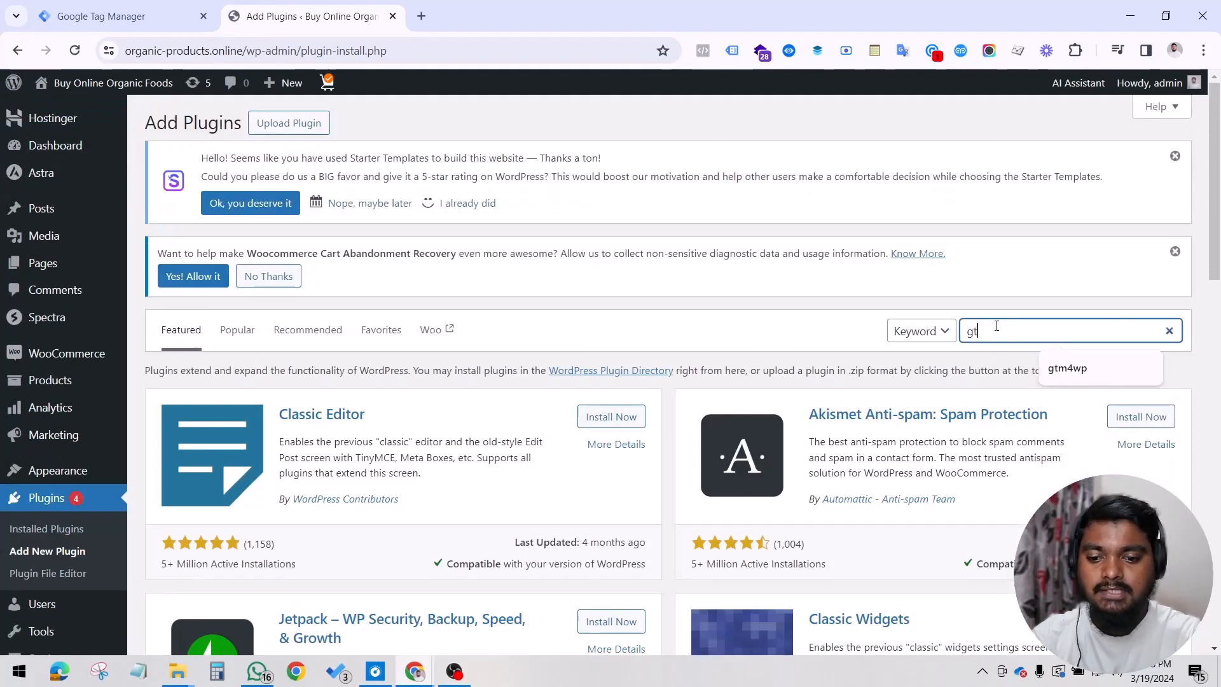
type("m4wp")
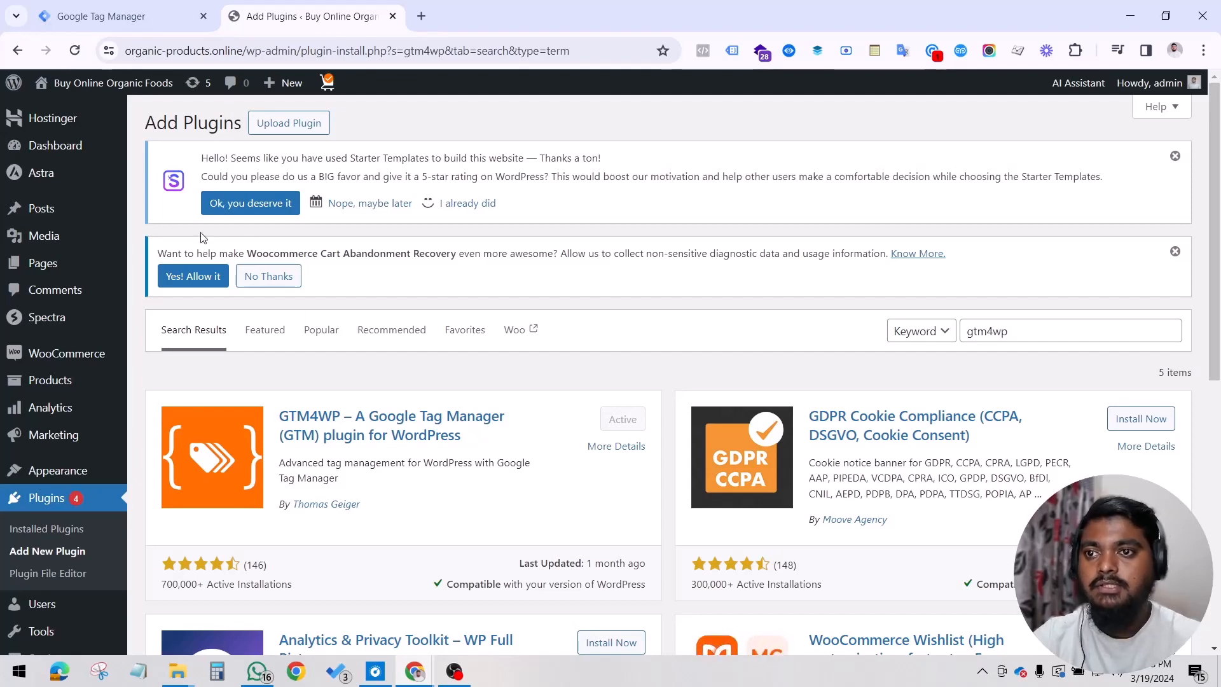
Step: Open the Google Tag Manager plugin settings in WordPress and compare the entered container ID with the one in Tag Manager
left_click(152, 7)
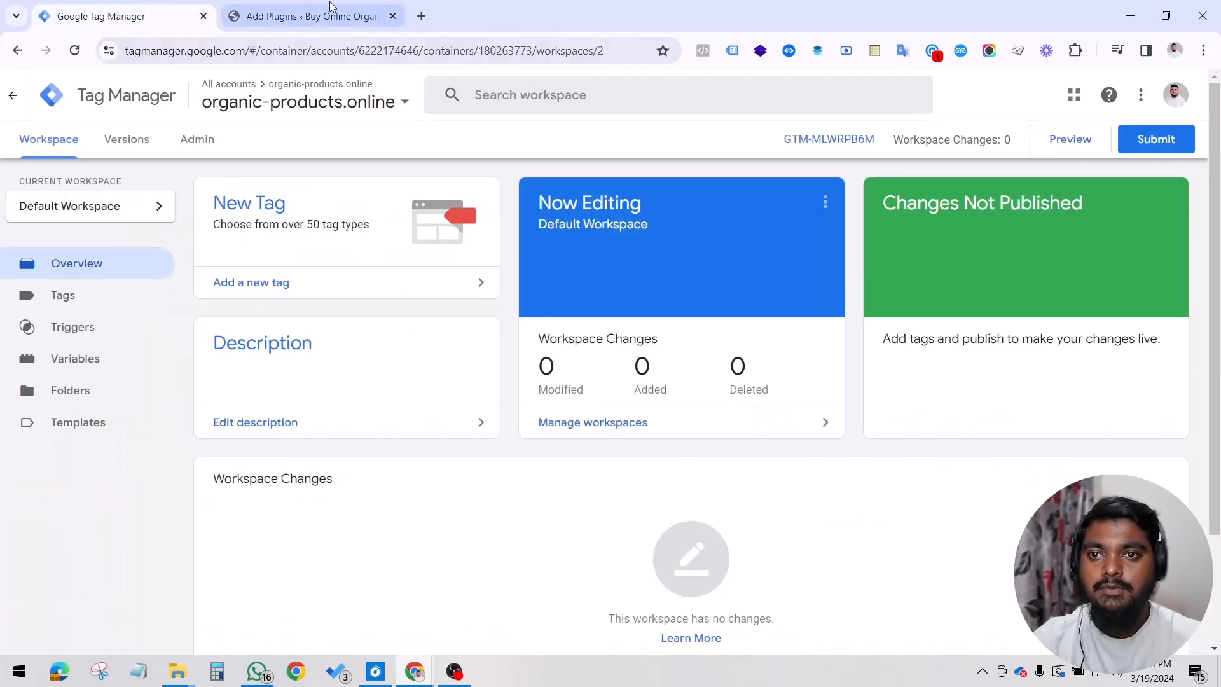
left_click(305, 16)
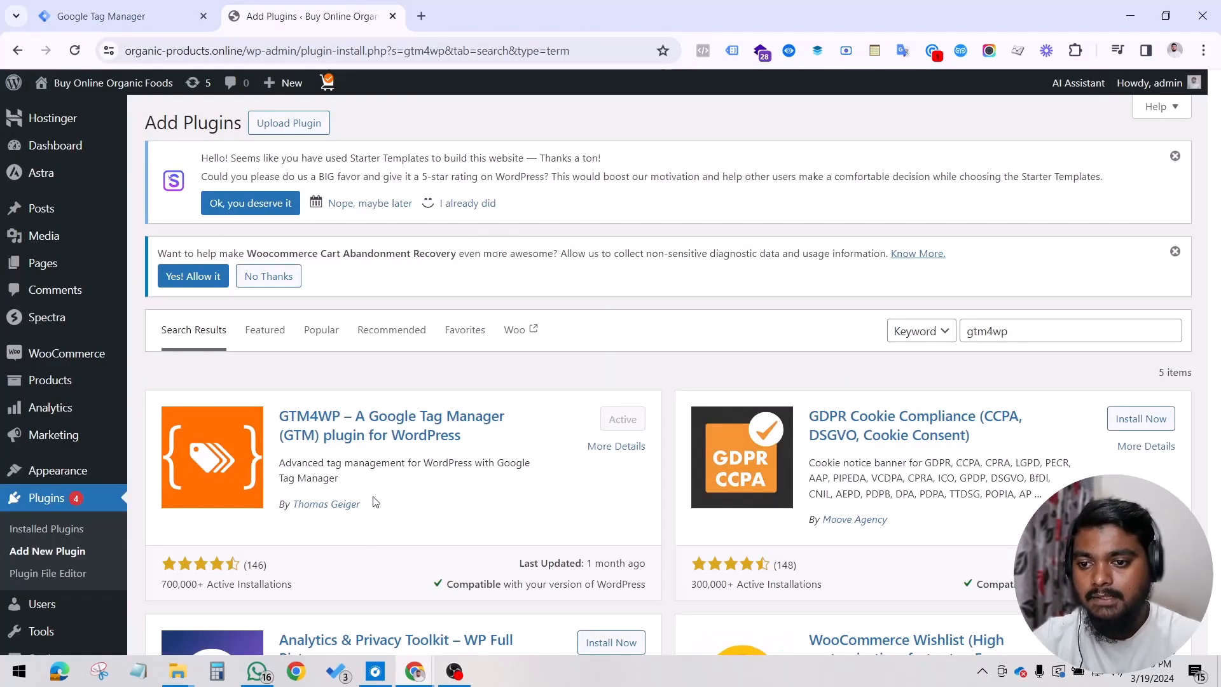
scroll(76, 547, "down", 4)
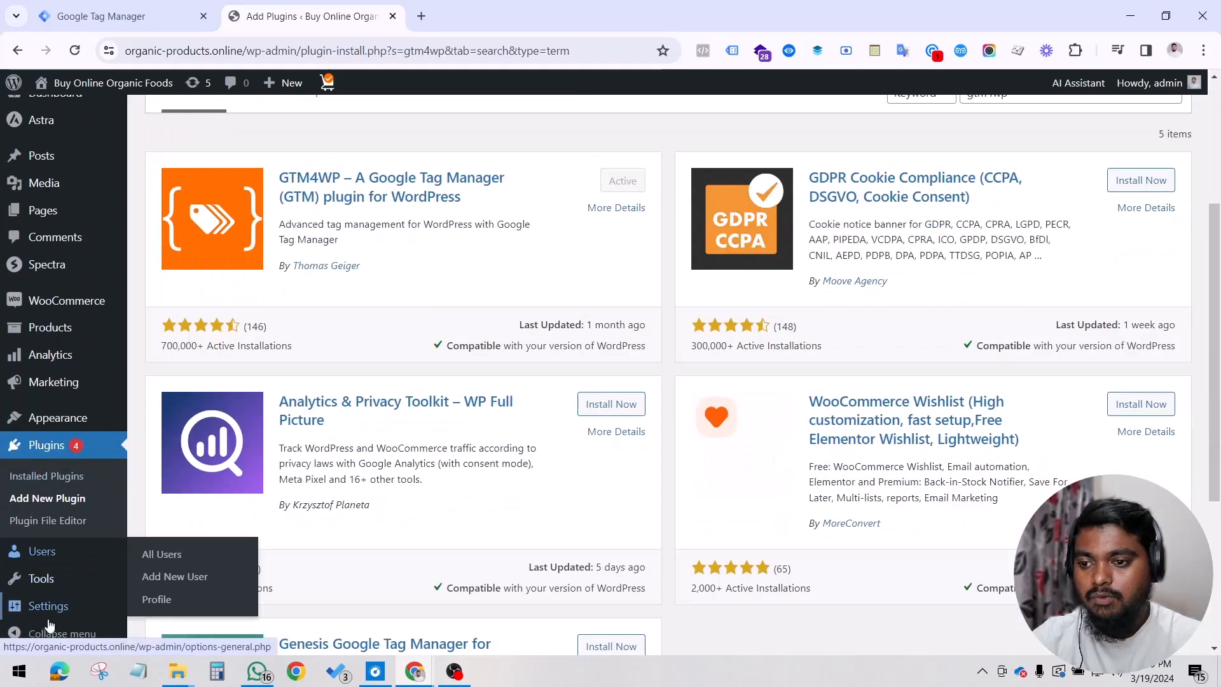
mouse_move(53, 615)
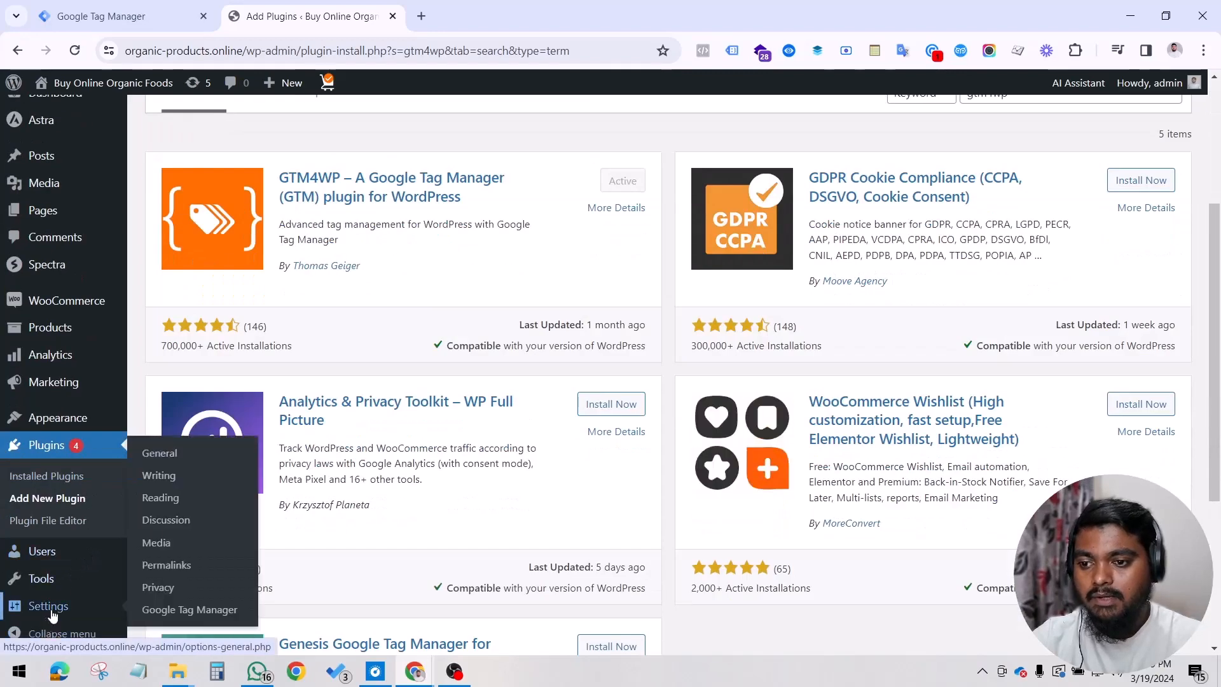
left_click(180, 610)
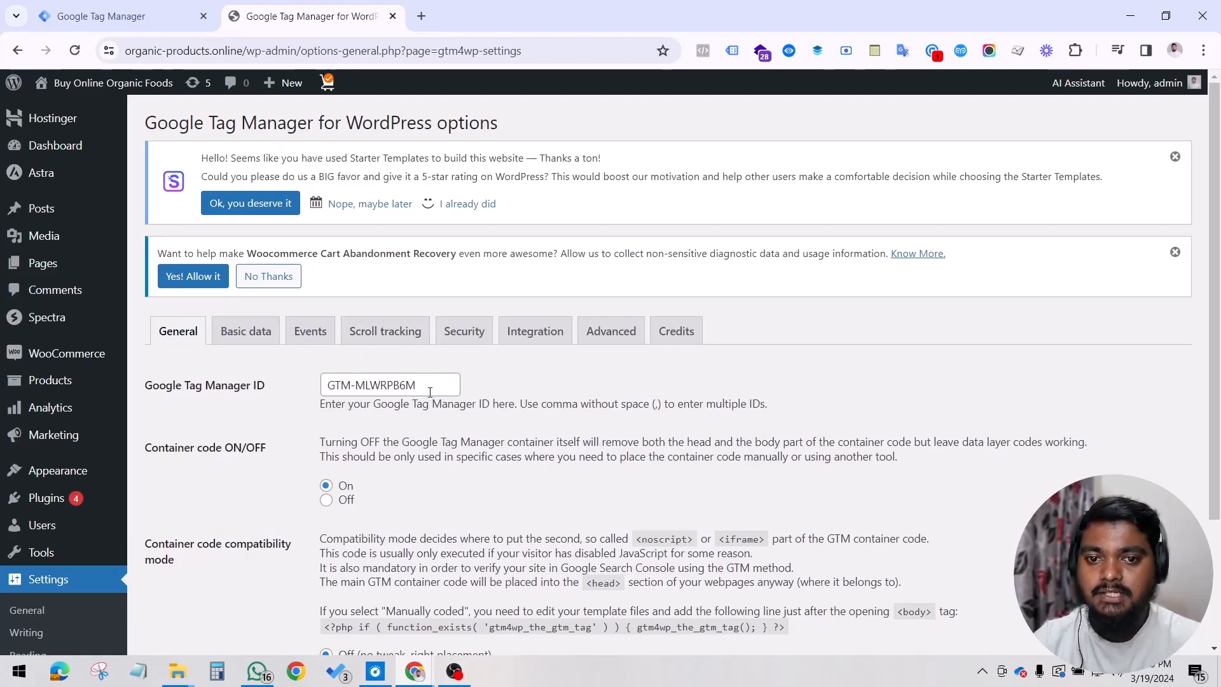
left_click(120, 16)
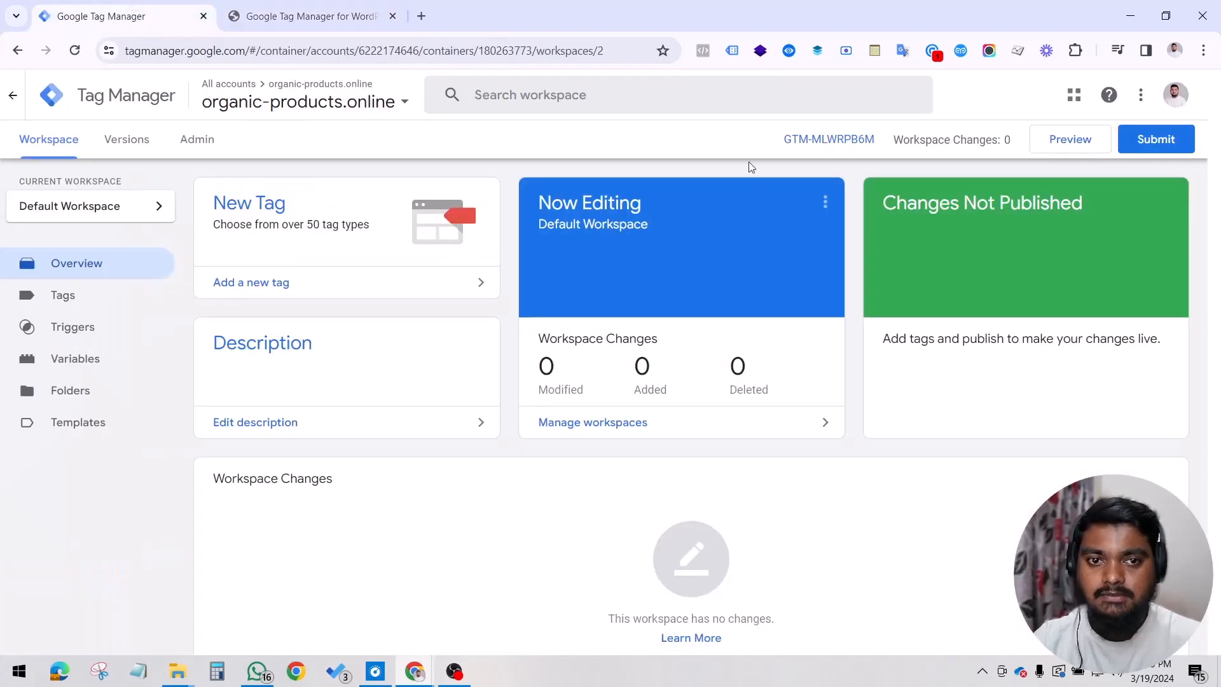
left_click(305, 7)
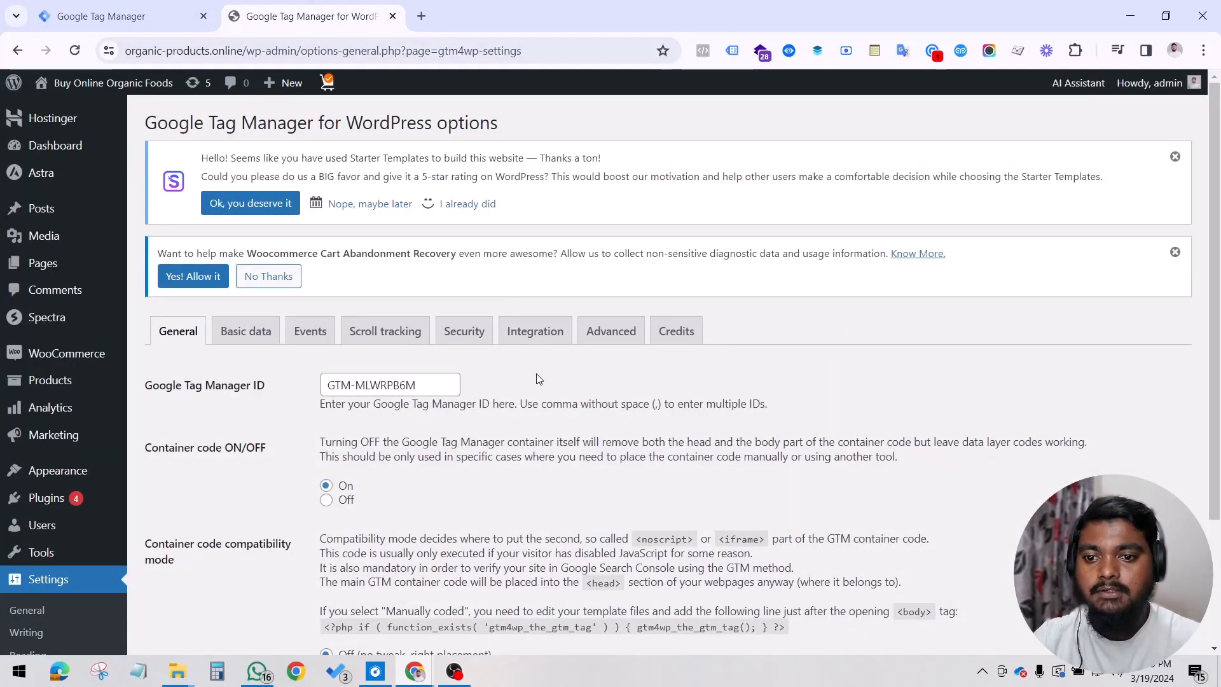
Step: Enable Track e-commerce in the plugin's WooCommerce integration settings
left_click(519, 339)
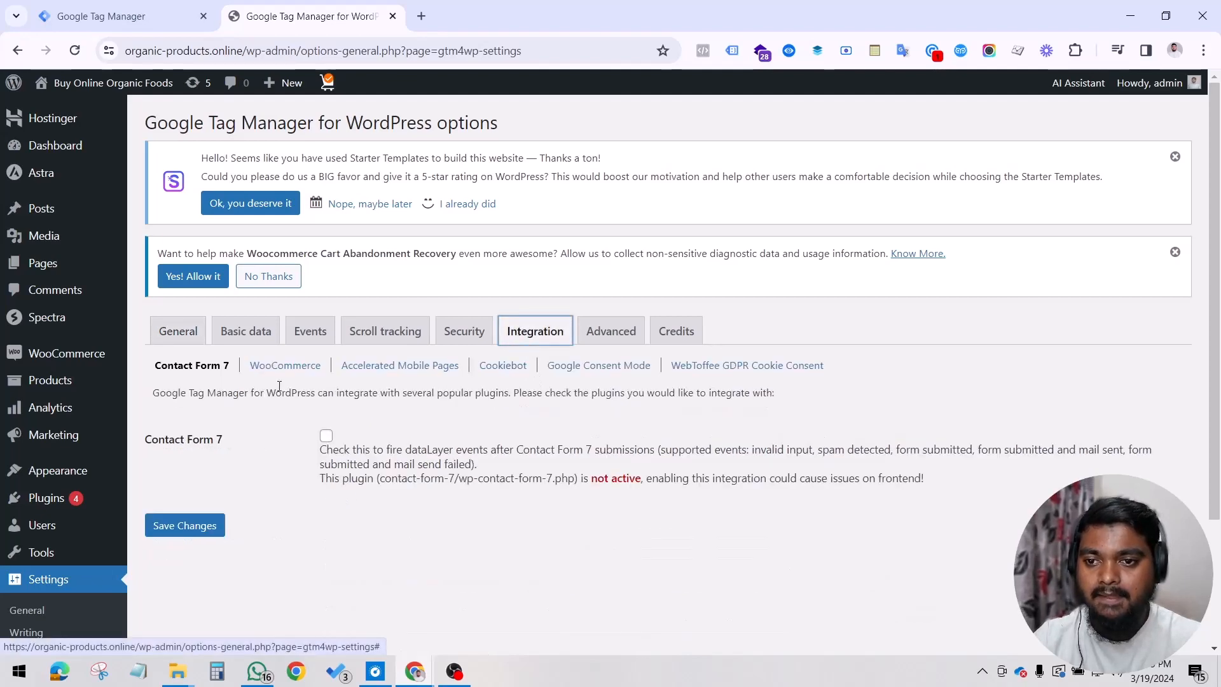
left_click(275, 372)
scroll(497, 463, "down", 3)
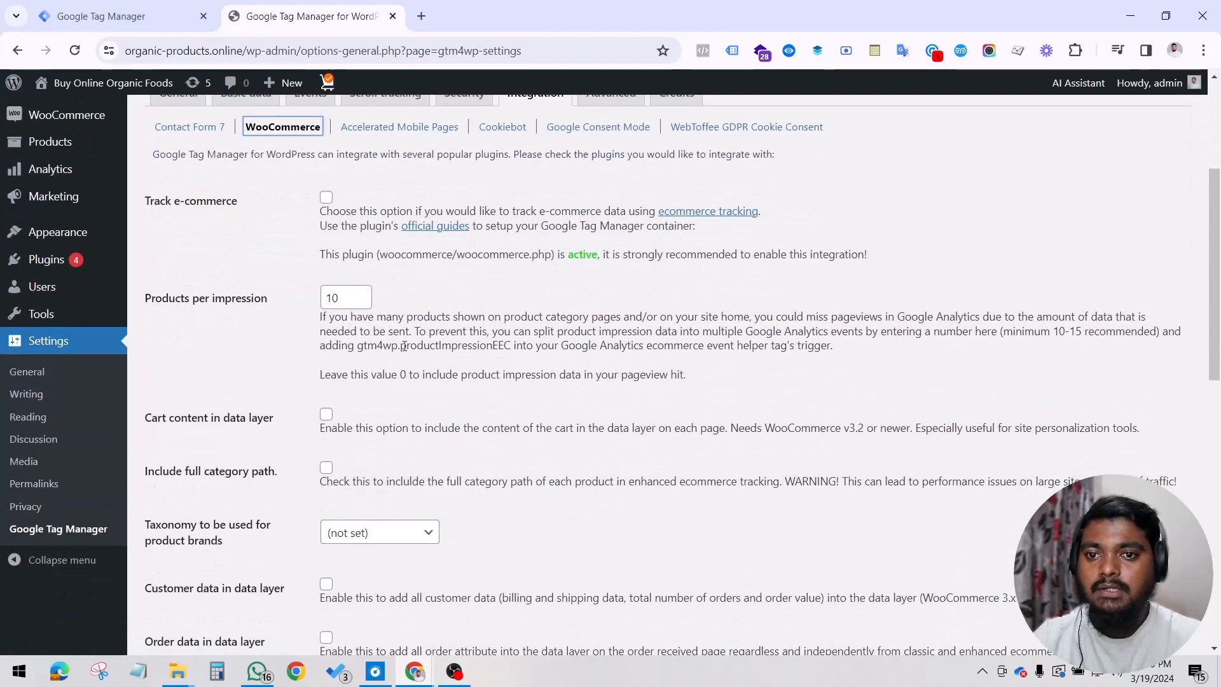
left_click(325, 199)
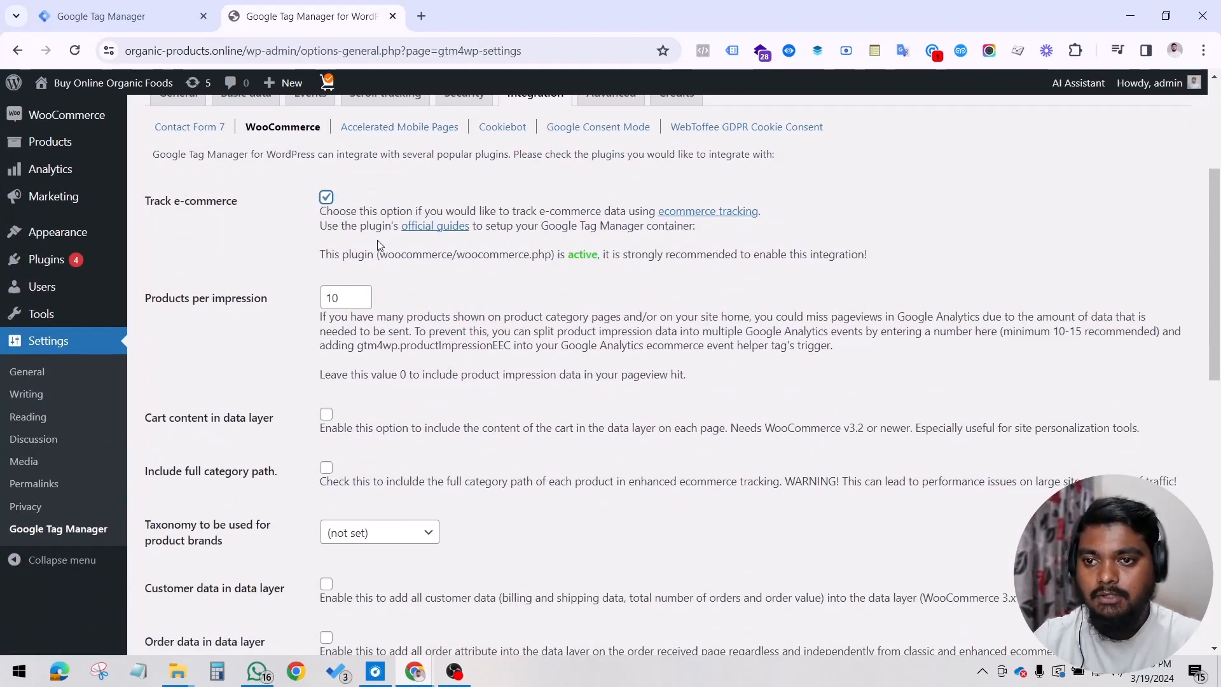
Step: Enable both customer data and order data in the data layer for WooCommerce, and save the plugin settings
scroll(384, 316, "down", 3)
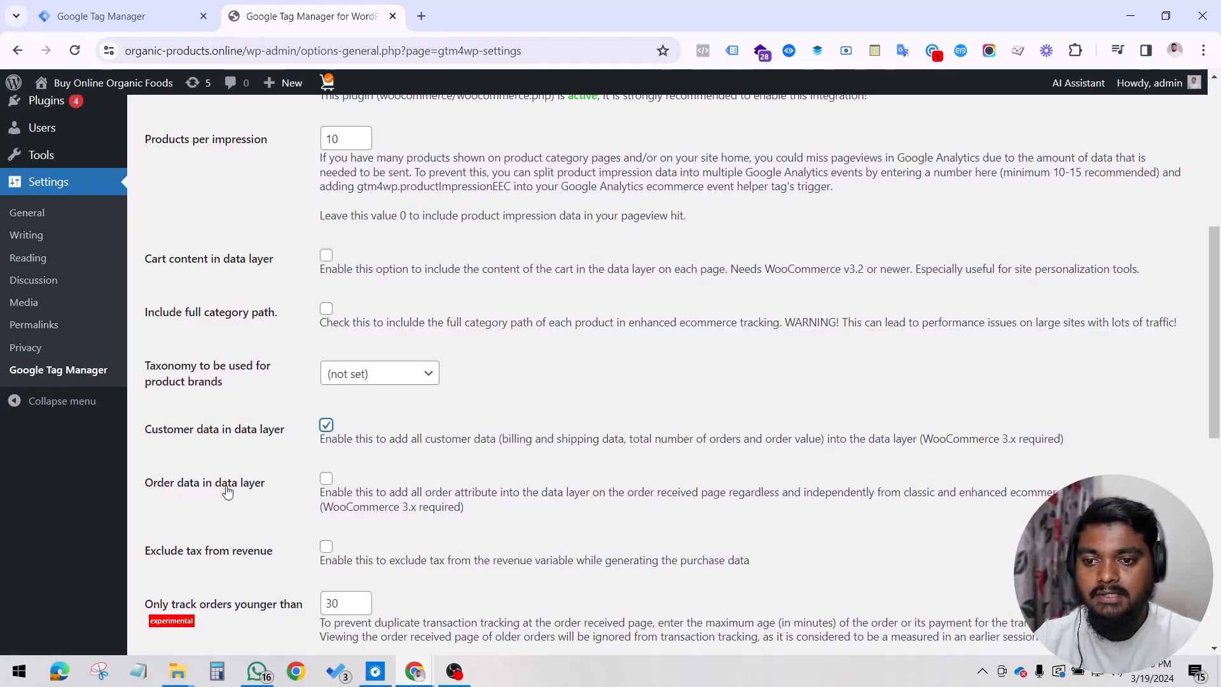
left_click(326, 479)
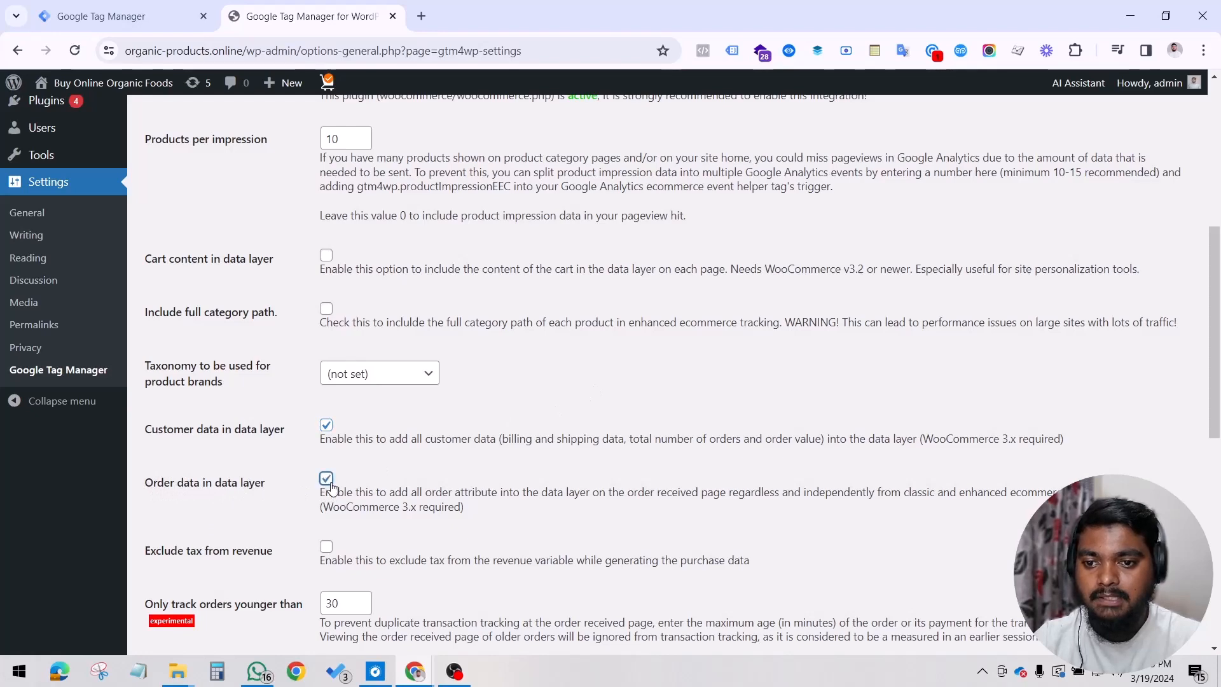
scroll(457, 464, "down", 1)
scroll(455, 470, "down", 1)
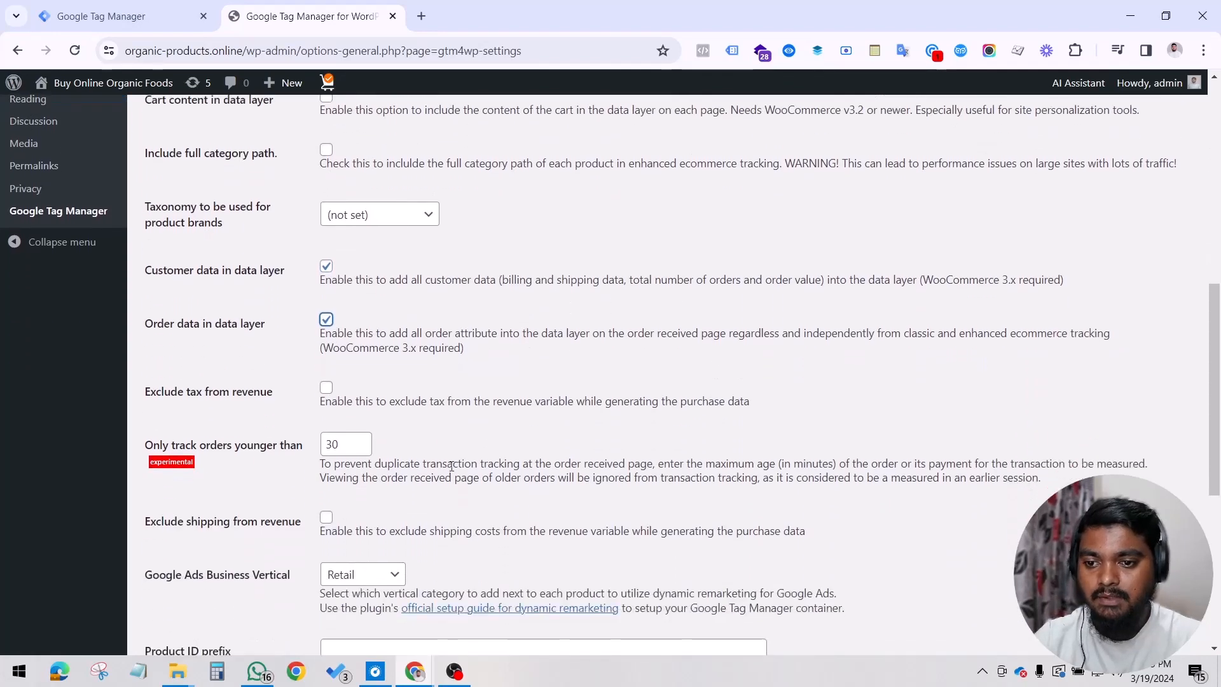
scroll(449, 464, "down", 1)
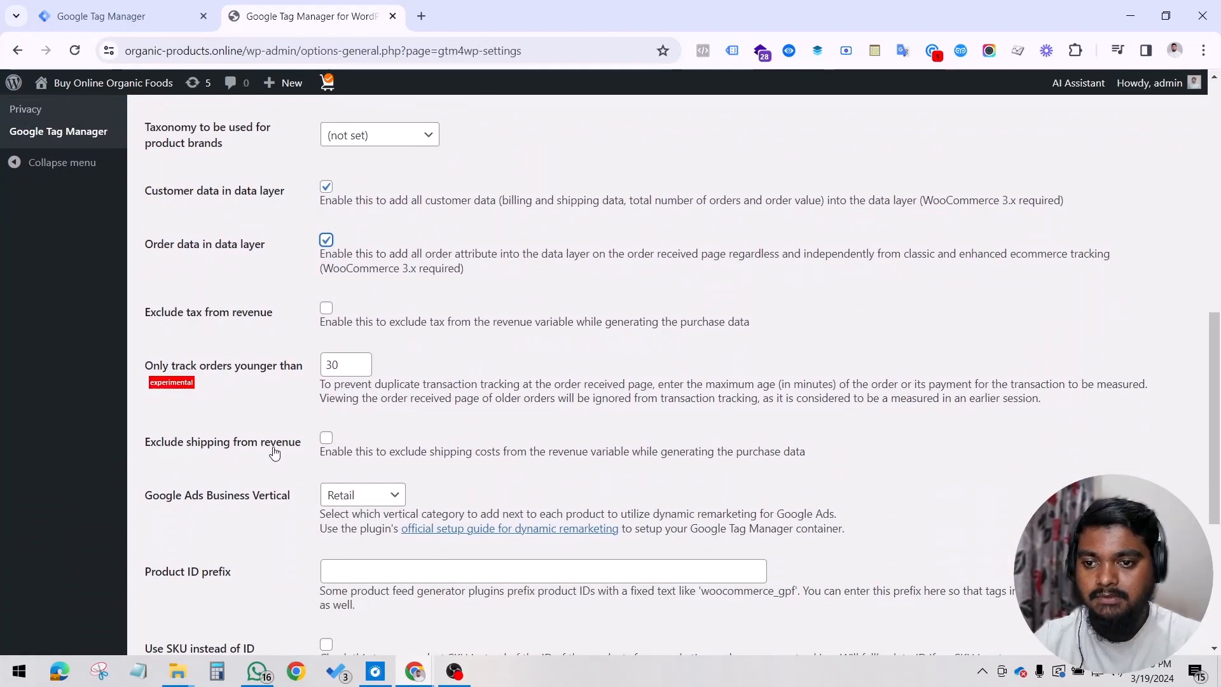
scroll(377, 515, "down", 4)
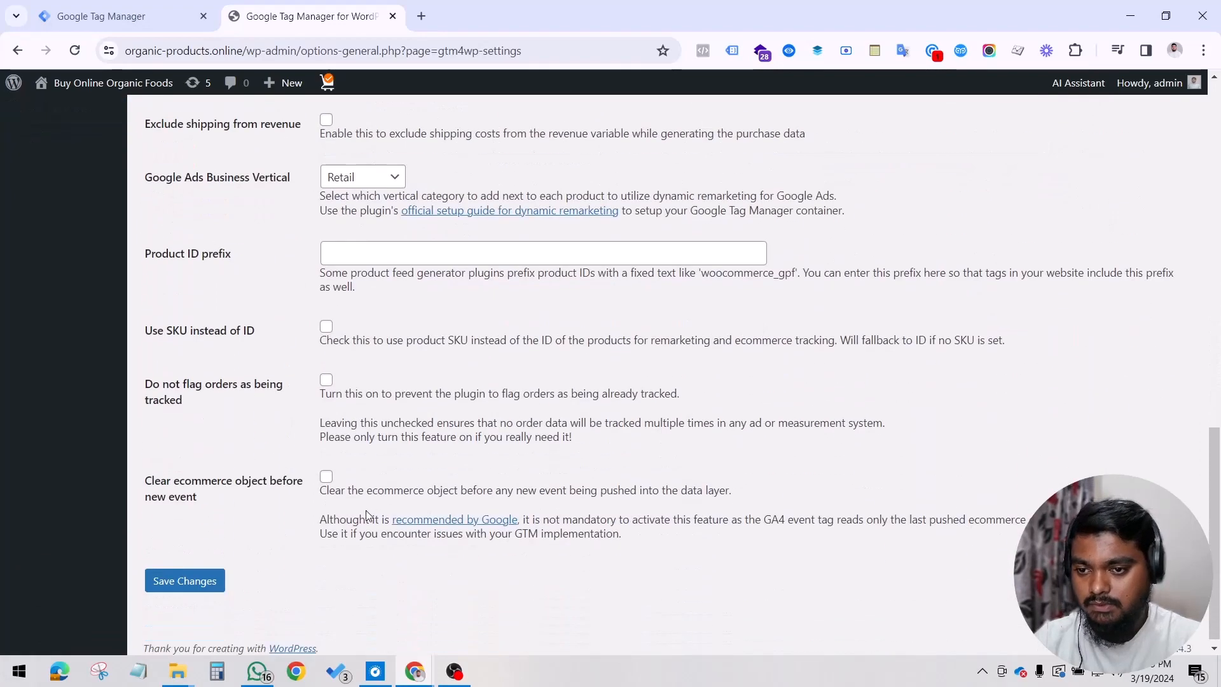
scroll(452, 436, "up", 15)
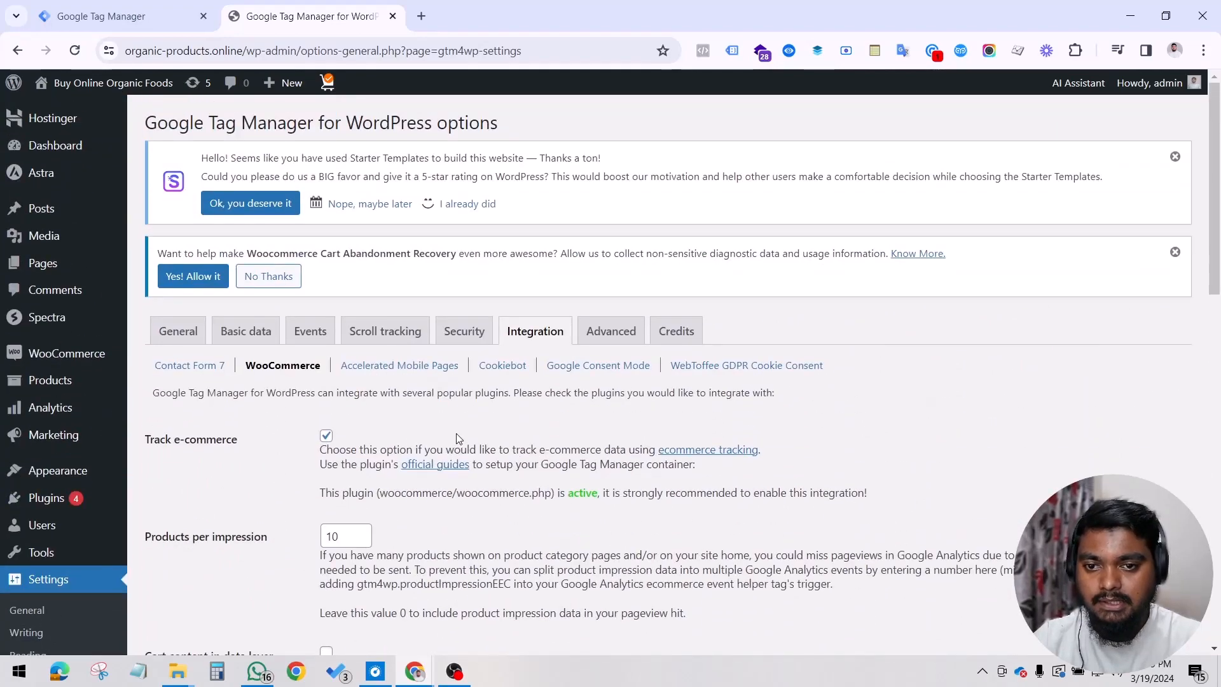
scroll(458, 437, "down", 15)
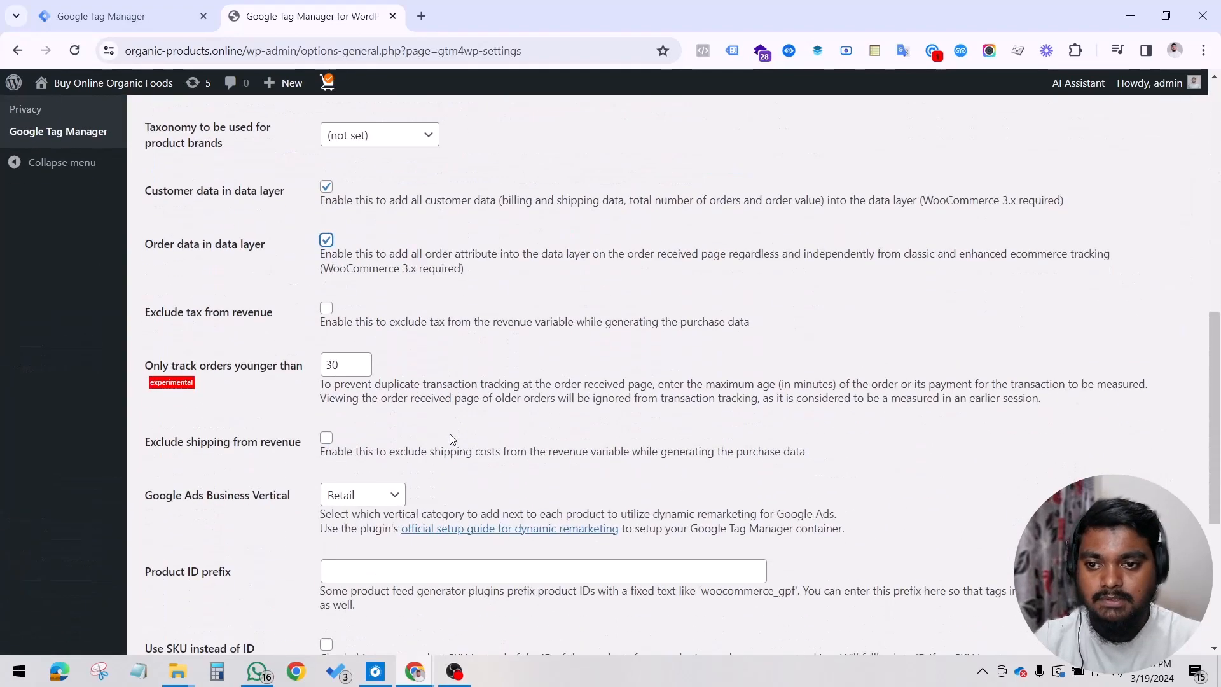
left_click(206, 587)
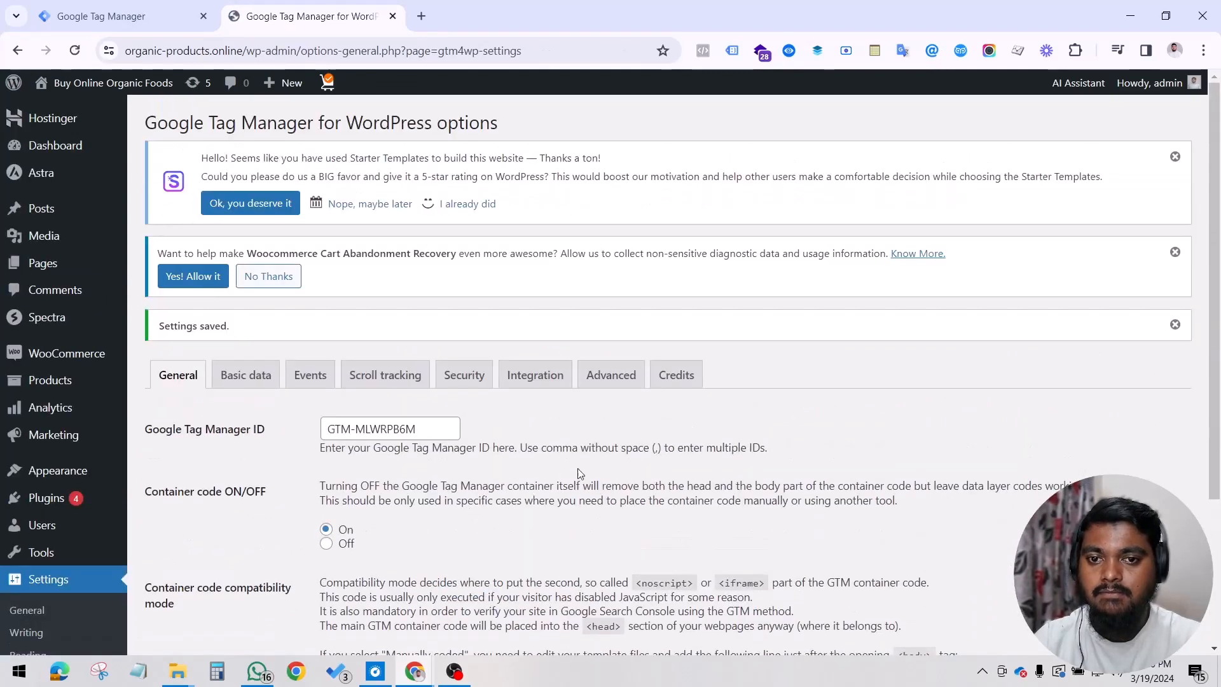
Step: Review the plugin's Advanced, Integration, Basic data, Events and Scroll tracking settings
left_click(624, 389)
scroll(620, 391, "down", 3)
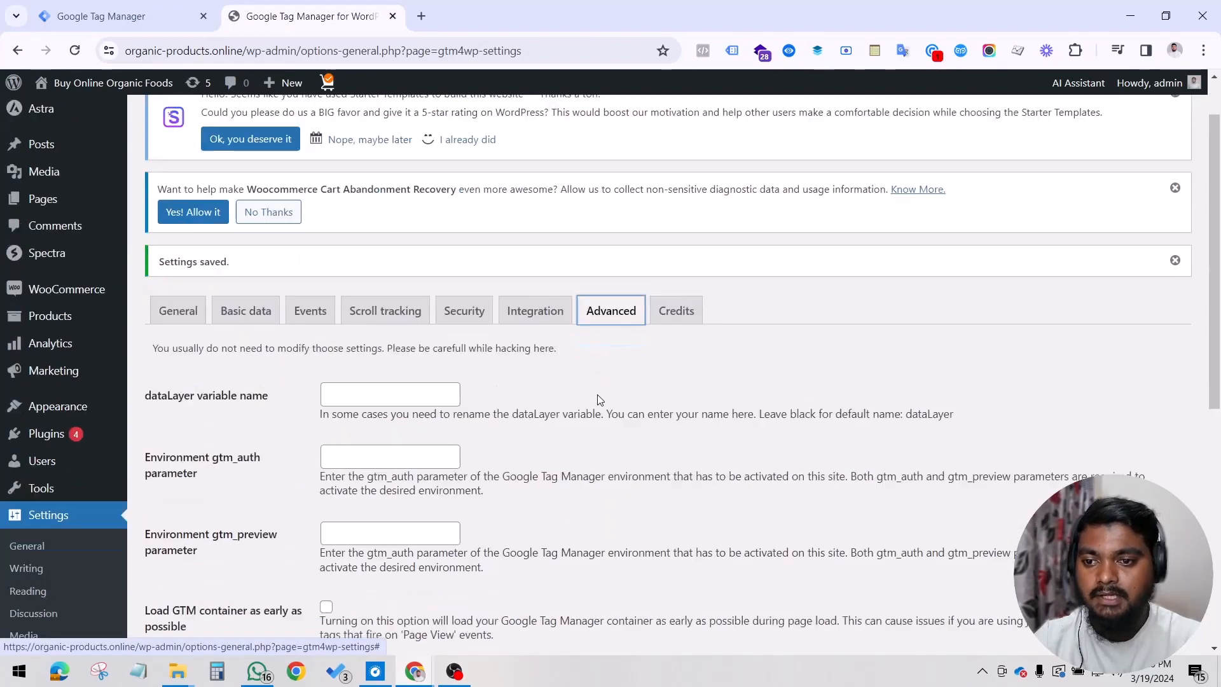
scroll(577, 410, "down", 4)
scroll(575, 412, "up", 4)
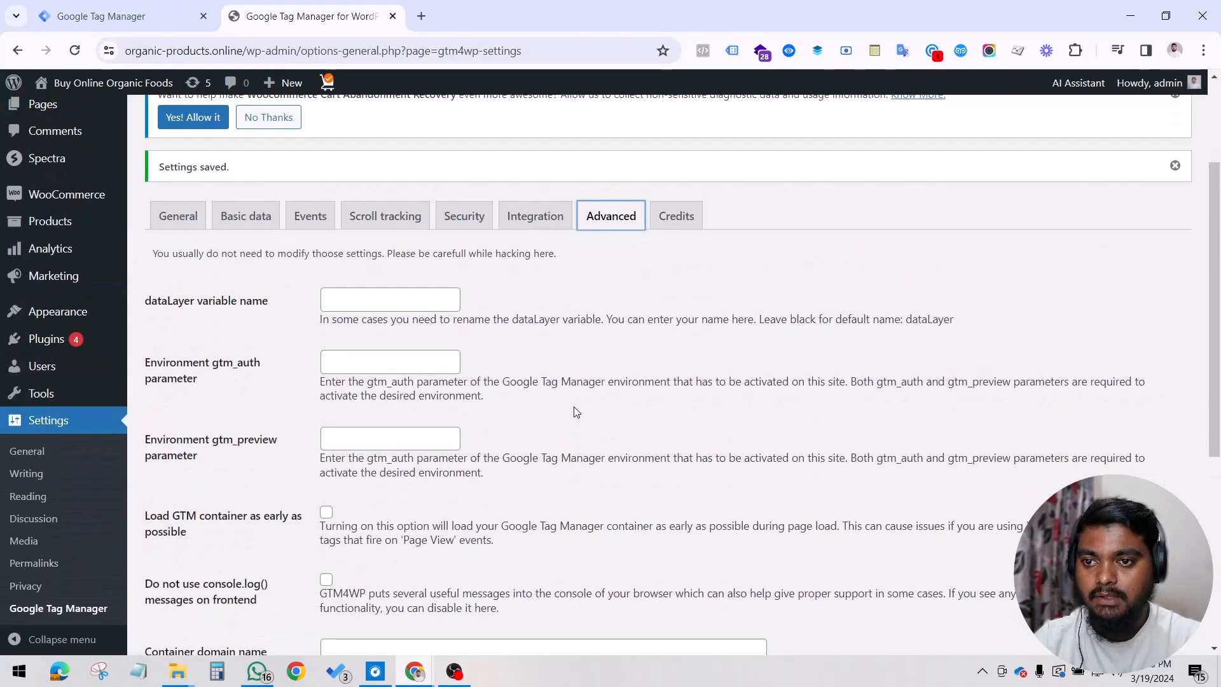
scroll(553, 356, "down", 8)
scroll(558, 366, "up", 10)
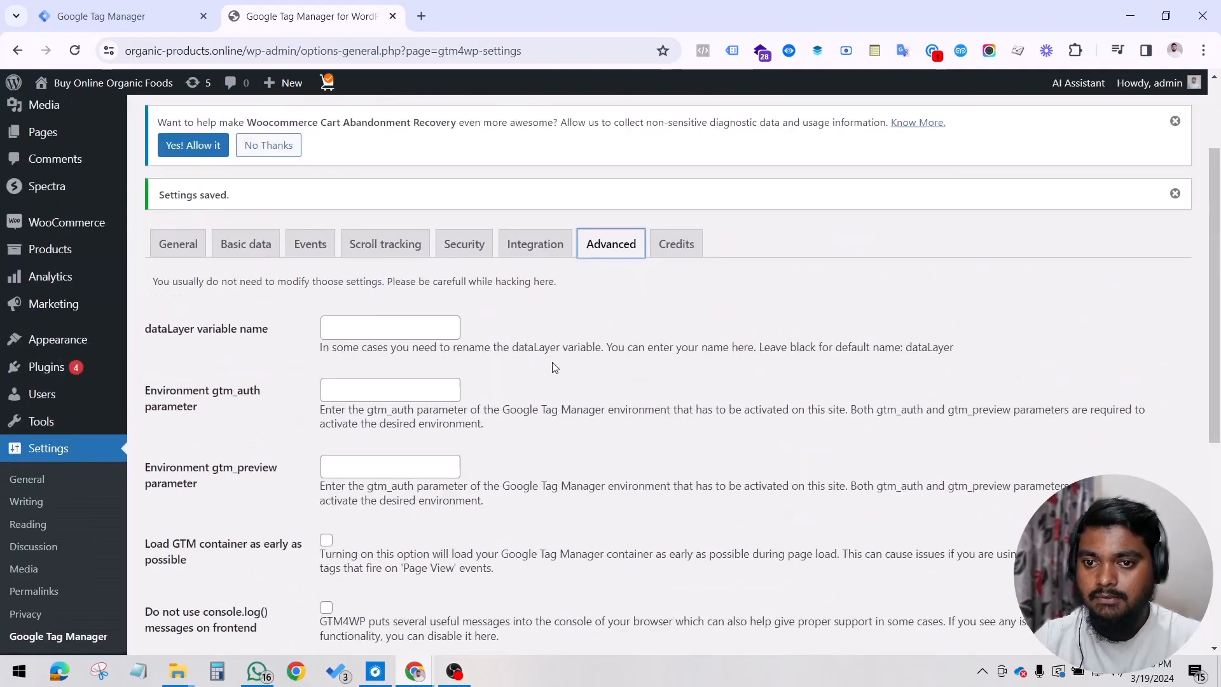
left_click(531, 381)
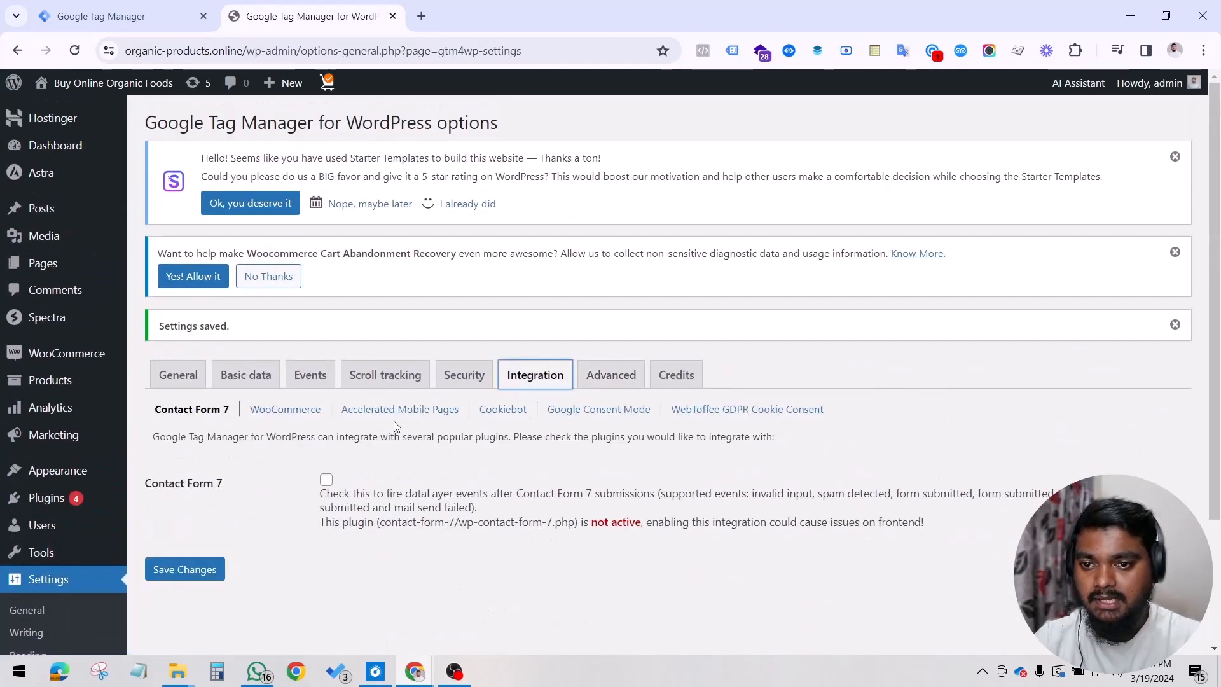
left_click(262, 381)
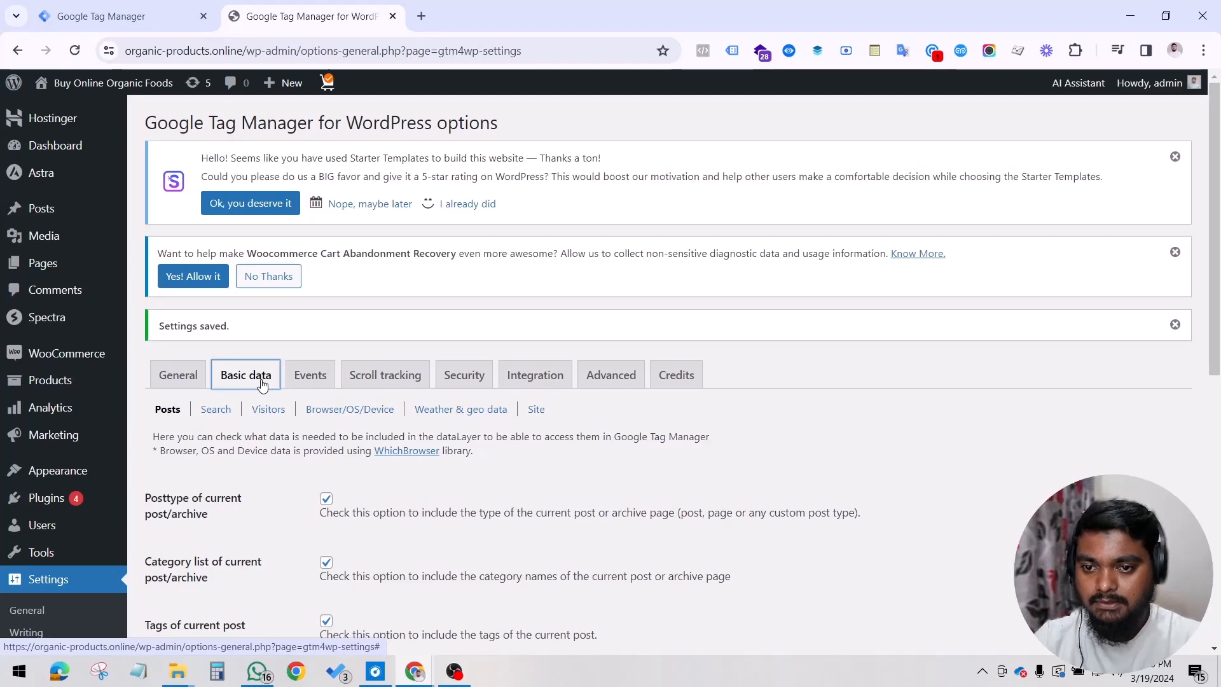
scroll(260, 388, "down", 7)
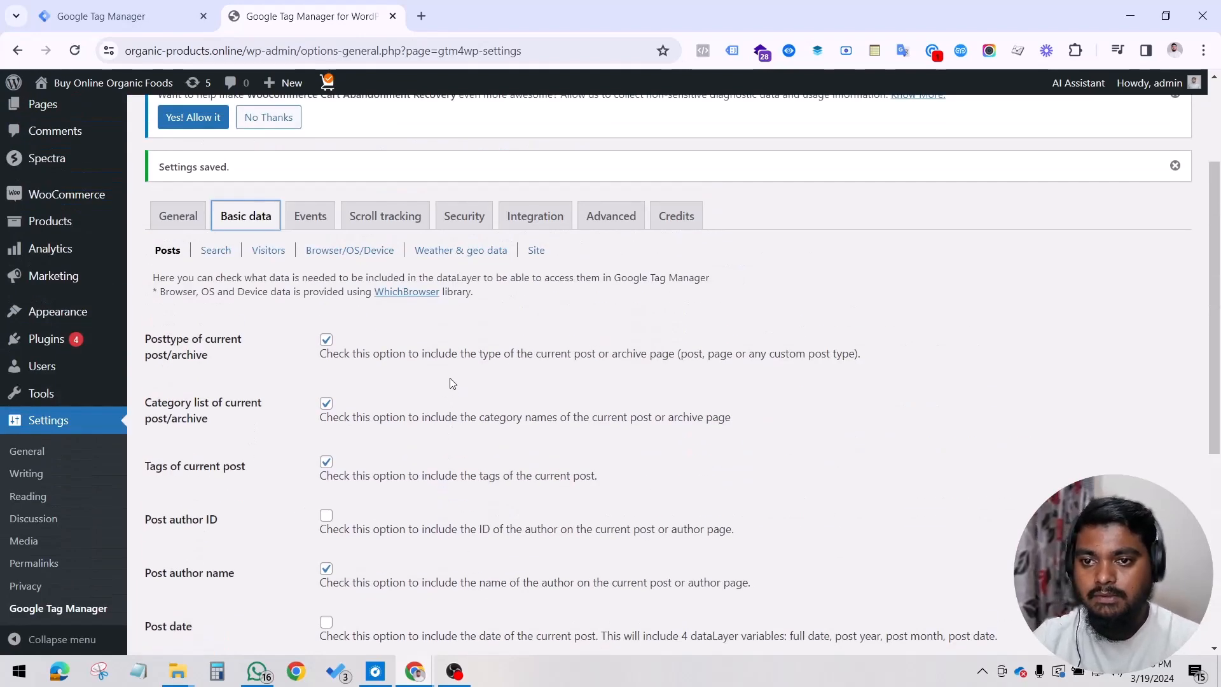
left_click(323, 215)
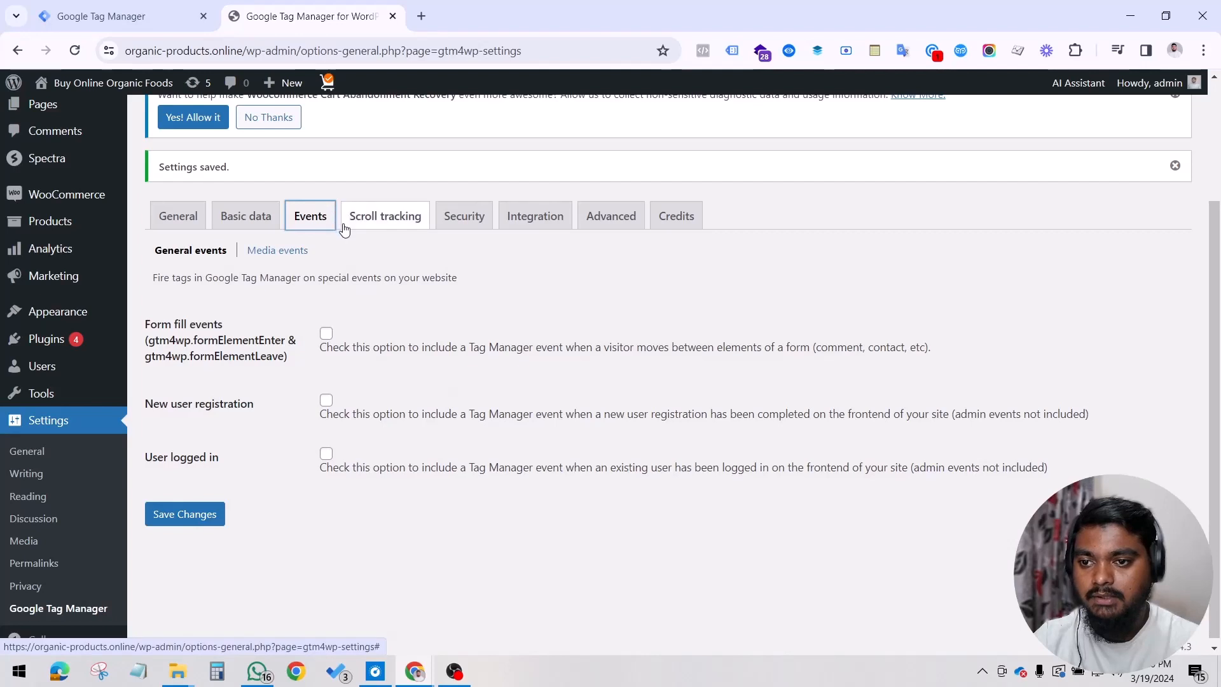
left_click(389, 215)
scroll(427, 365, "down", 2)
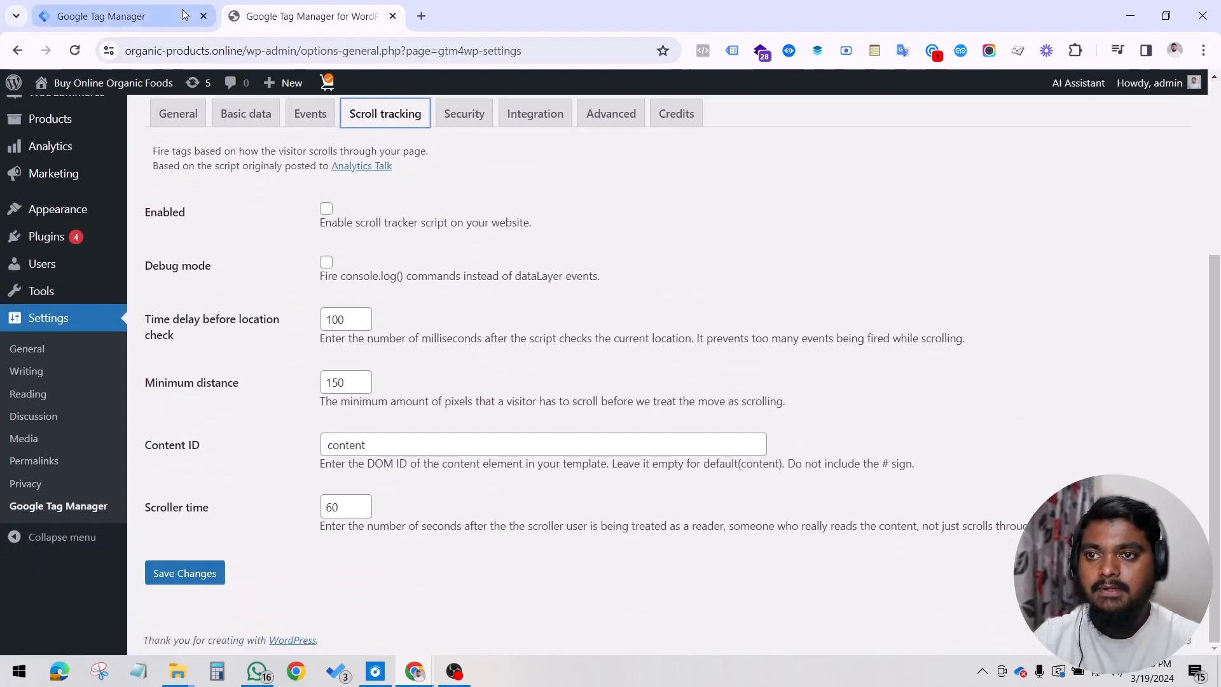
left_click(89, 19)
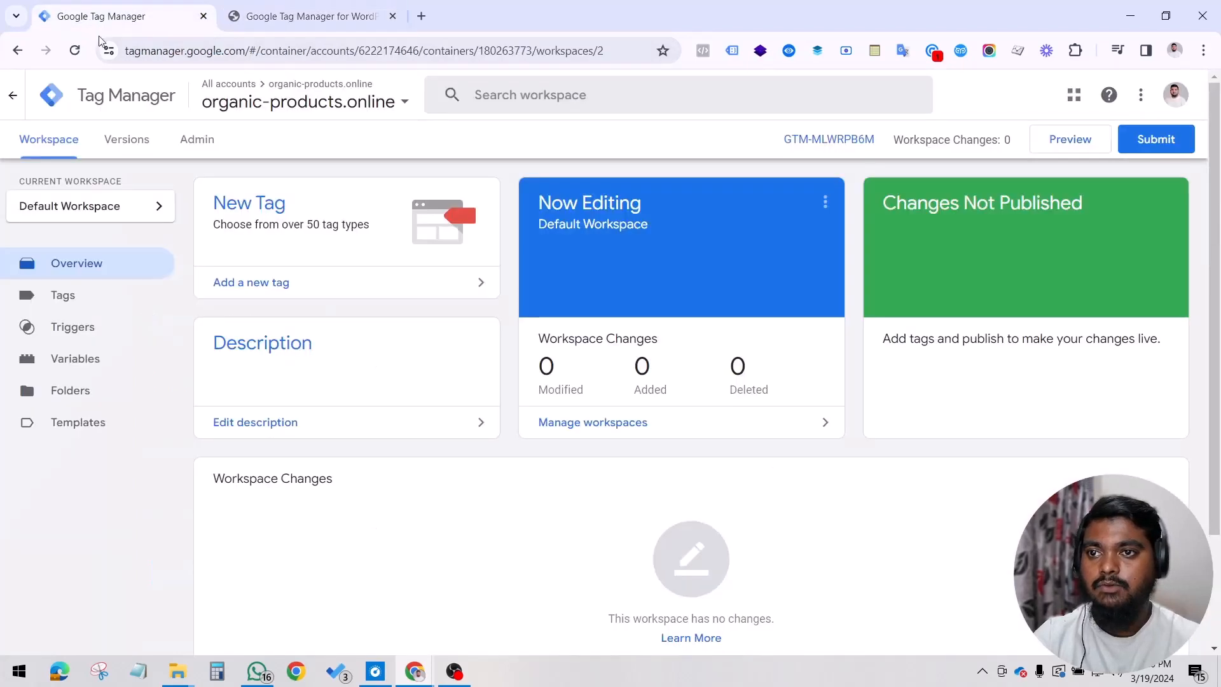
left_click(1063, 141)
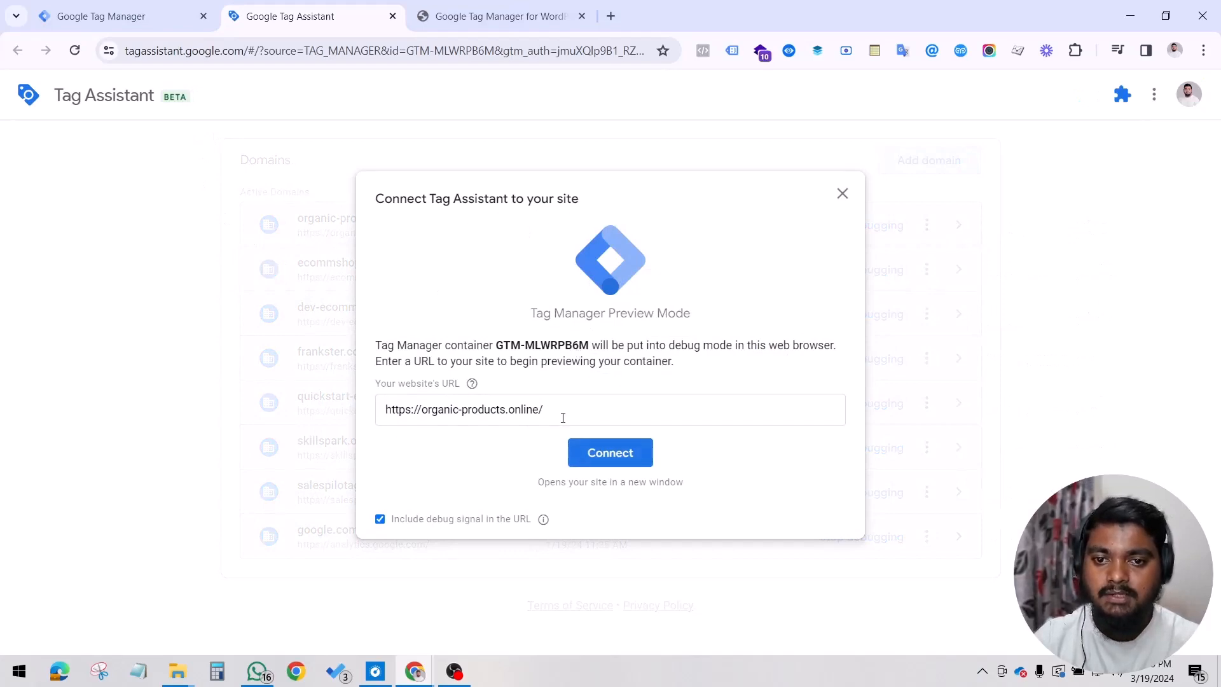
left_click(610, 452)
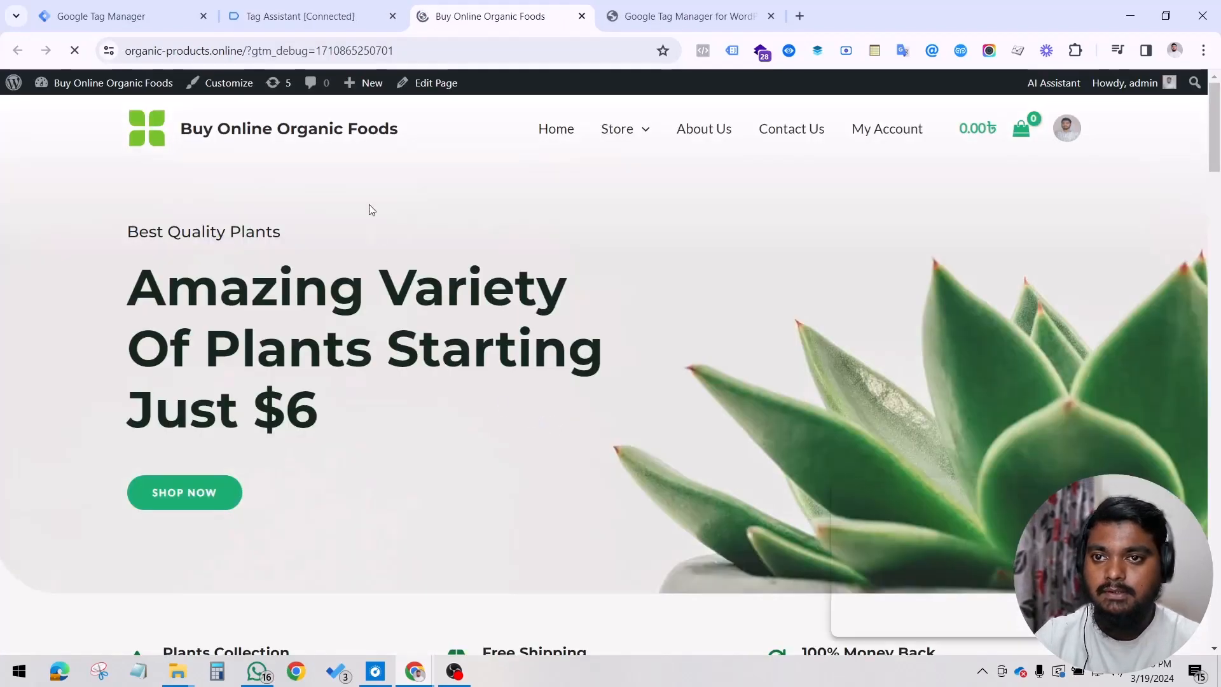
Step: Check the storefront's connection in Tag Assistant and inspect the view_item_list event recorded for the home page
left_click(321, 13)
left_click(609, 380)
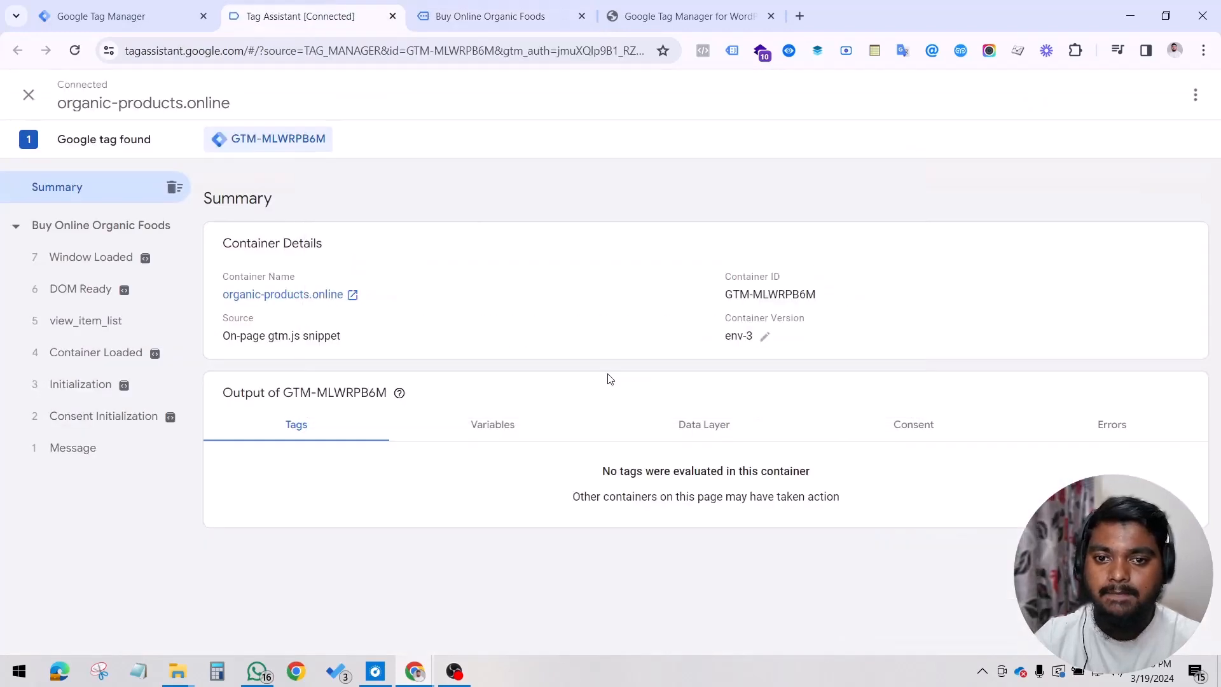
left_click(440, 7)
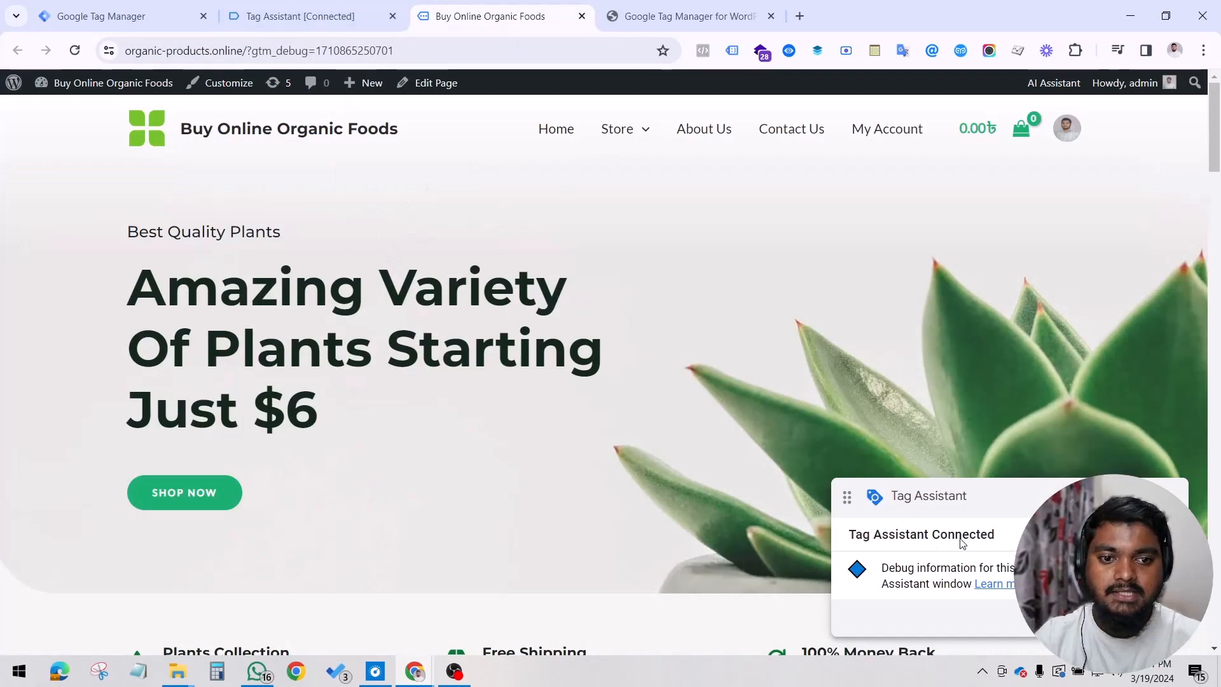
left_click(299, 15)
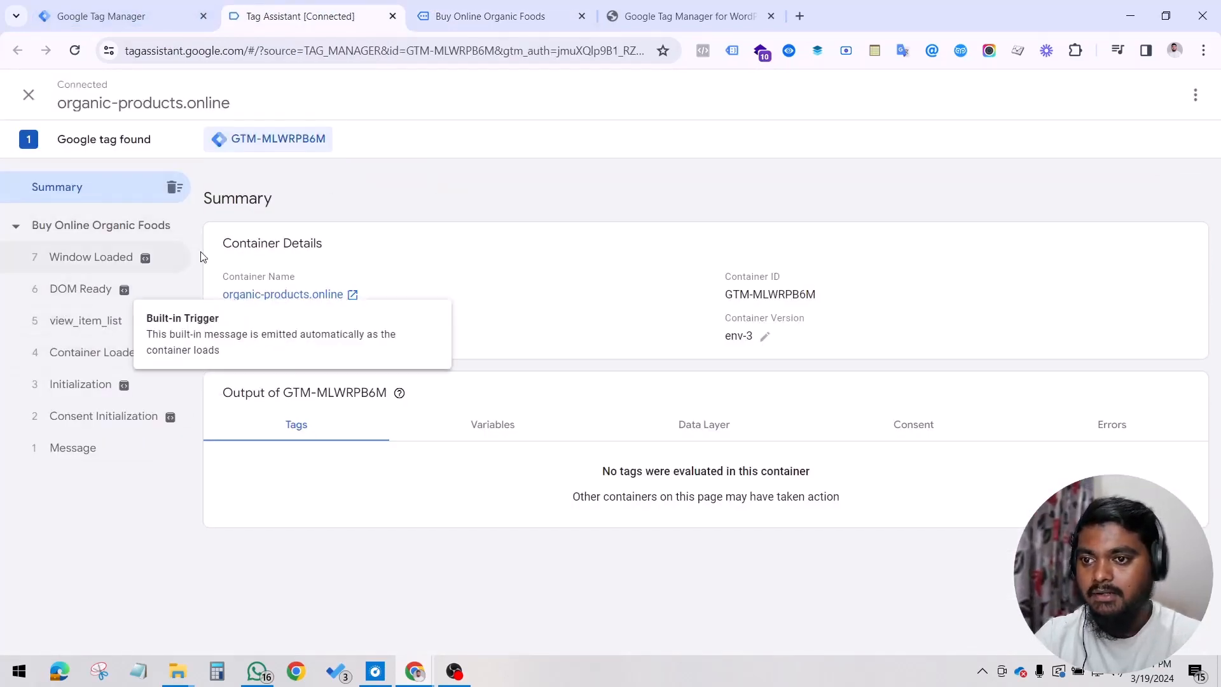
left_click(491, 17)
scroll(451, 305, "down", 10)
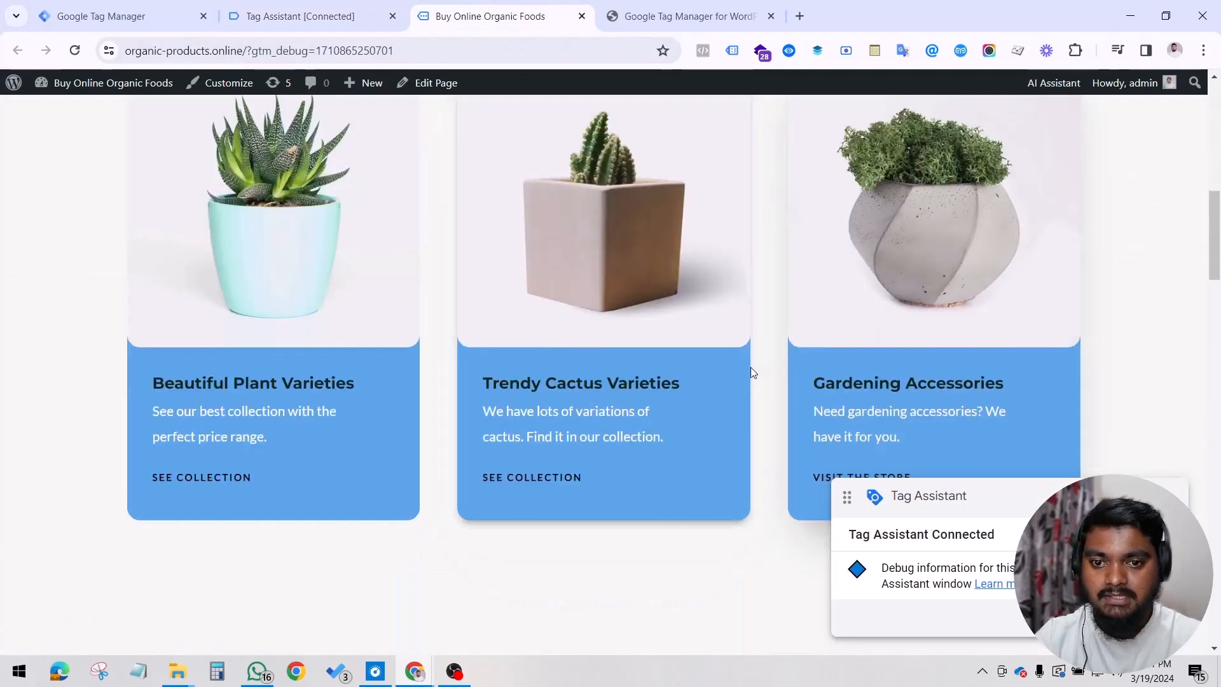
scroll(751, 372, "down", 5)
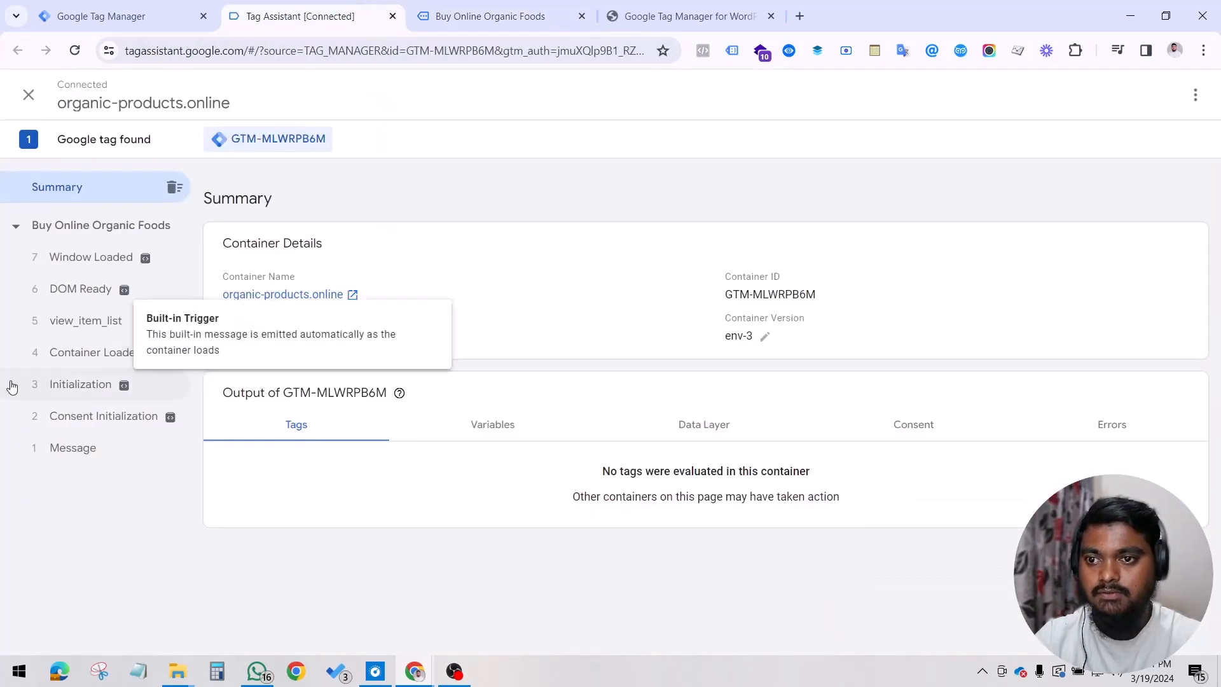
left_click(114, 331)
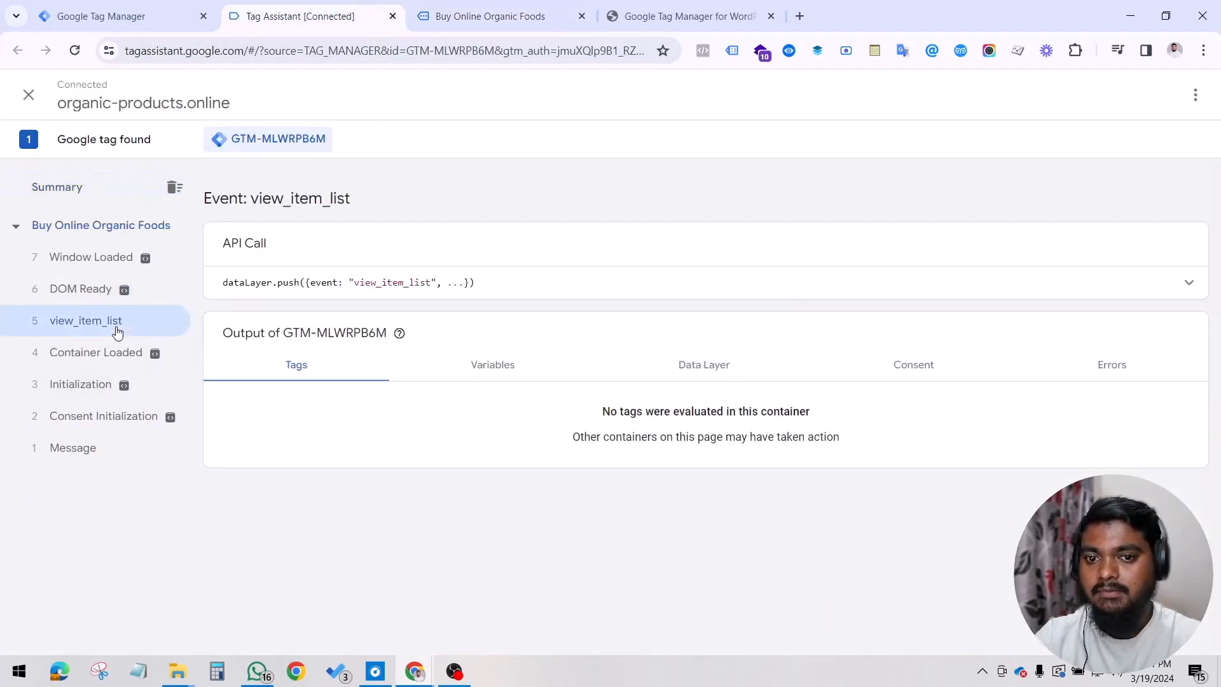
left_click(74, 191)
Step: Open the Boncellensis Secullant product page from the store's home page and look over its details
left_click(491, 16)
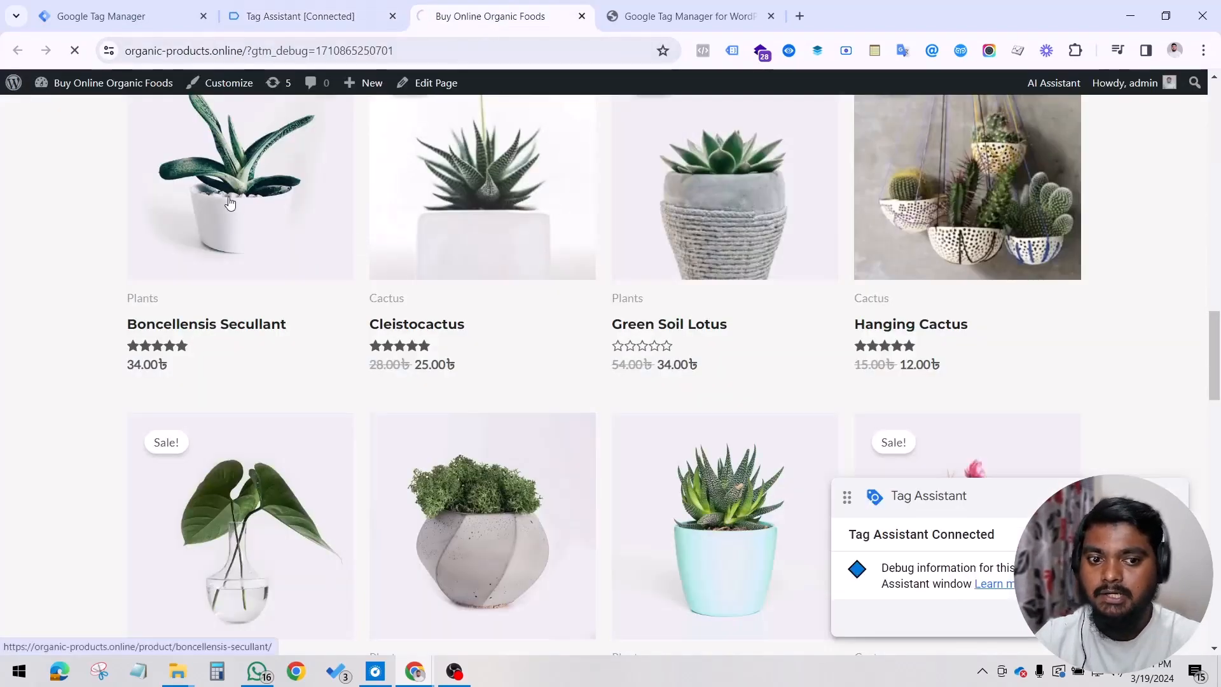
left_click(219, 224)
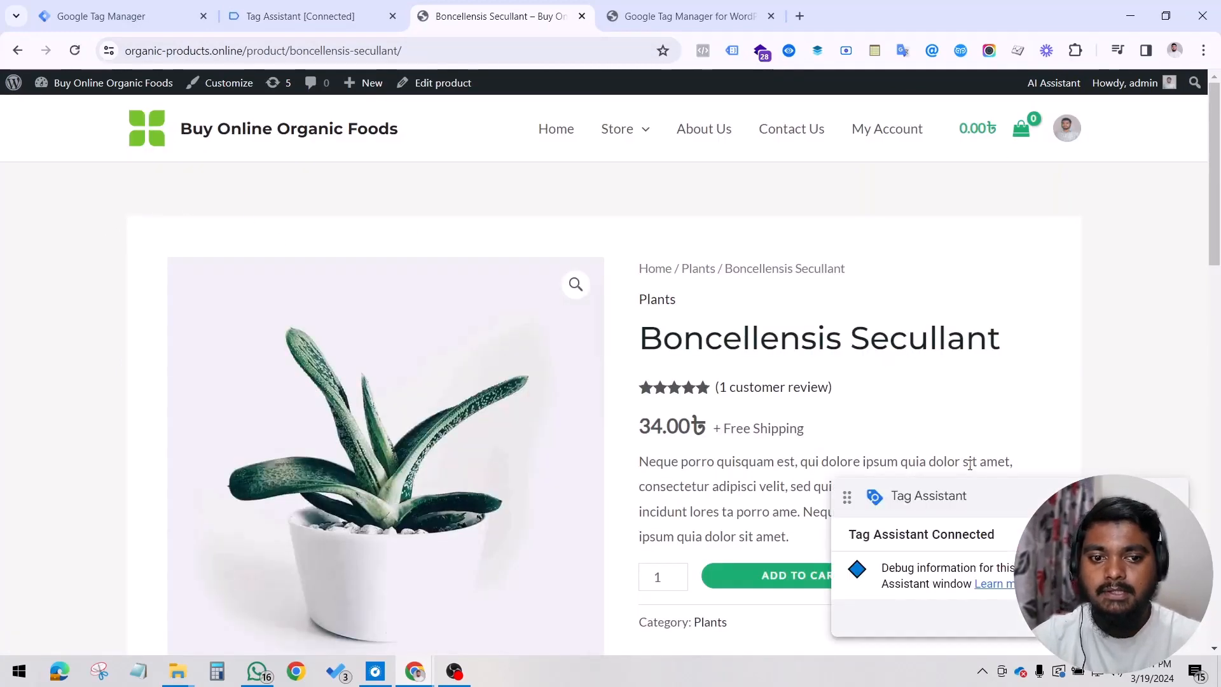
scroll(816, 402, "down", 1)
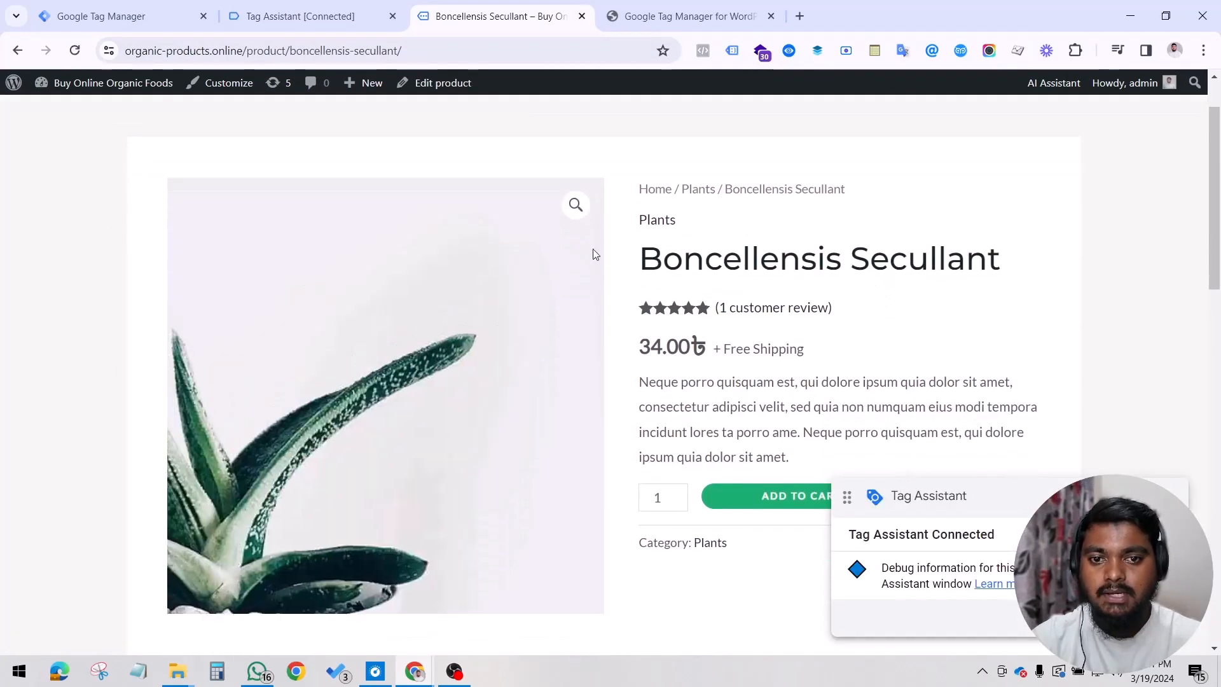
scroll(673, 379, "down", 2)
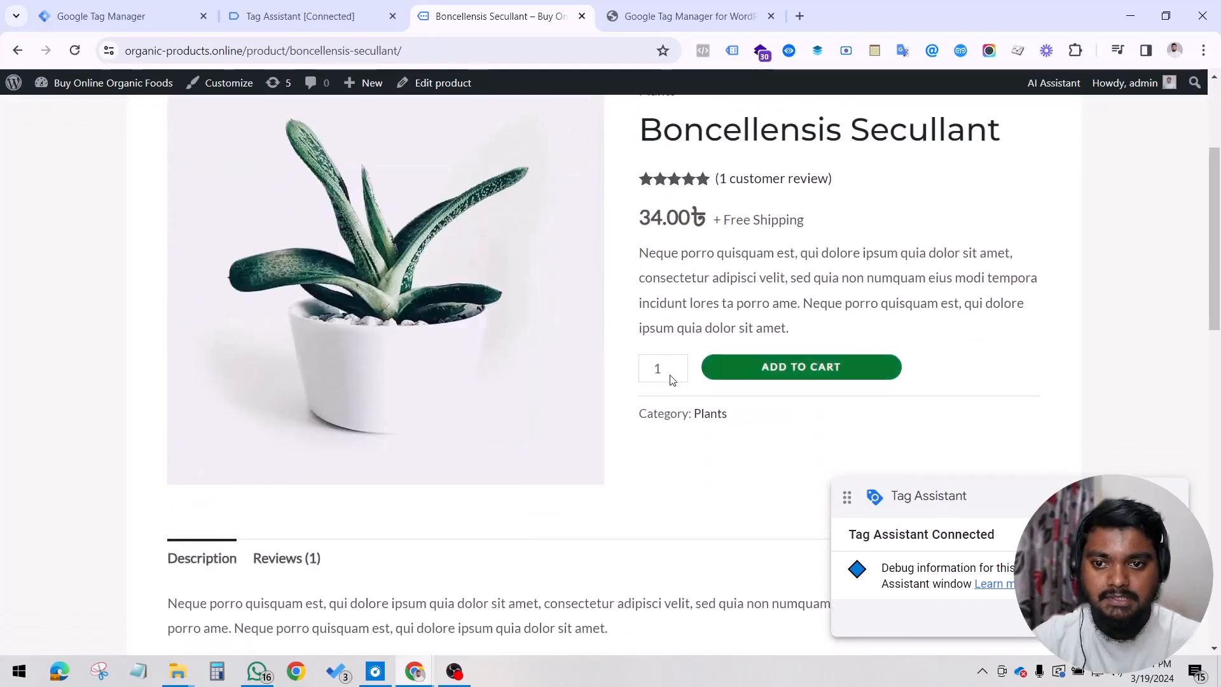
scroll(818, 291, "up", 3)
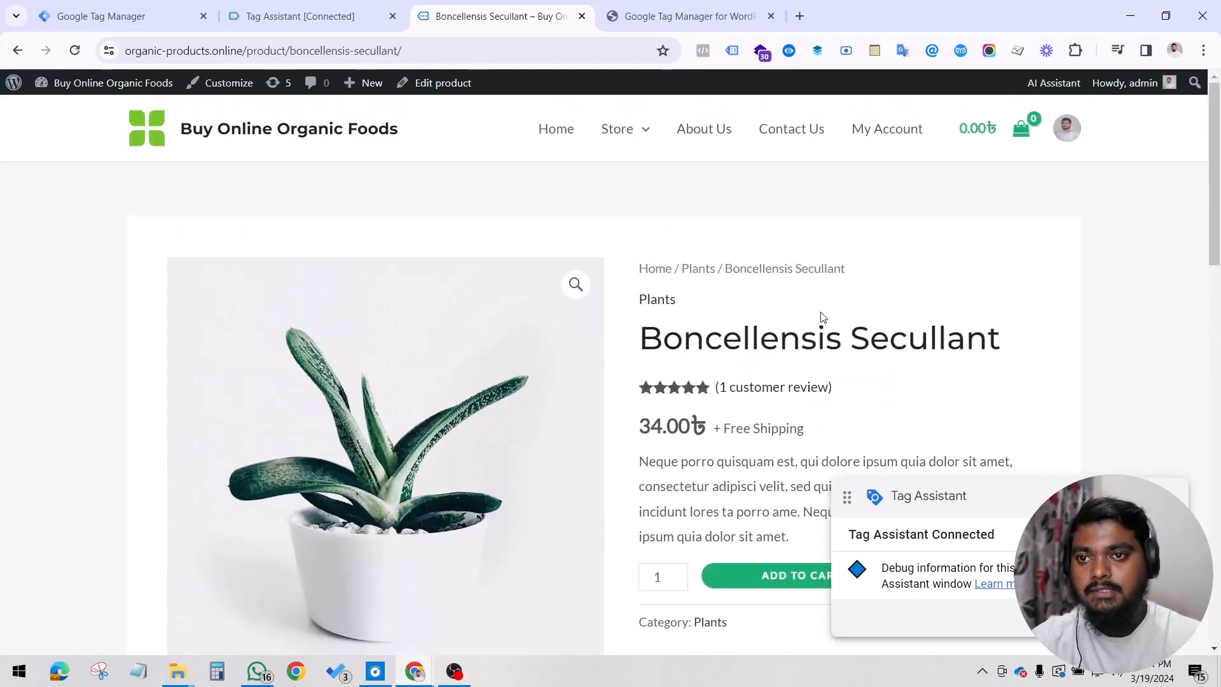
Step: Inspect the data layer of the view_item event for the Boncellensis Secullant page in Tag Assistant
left_click(323, 10)
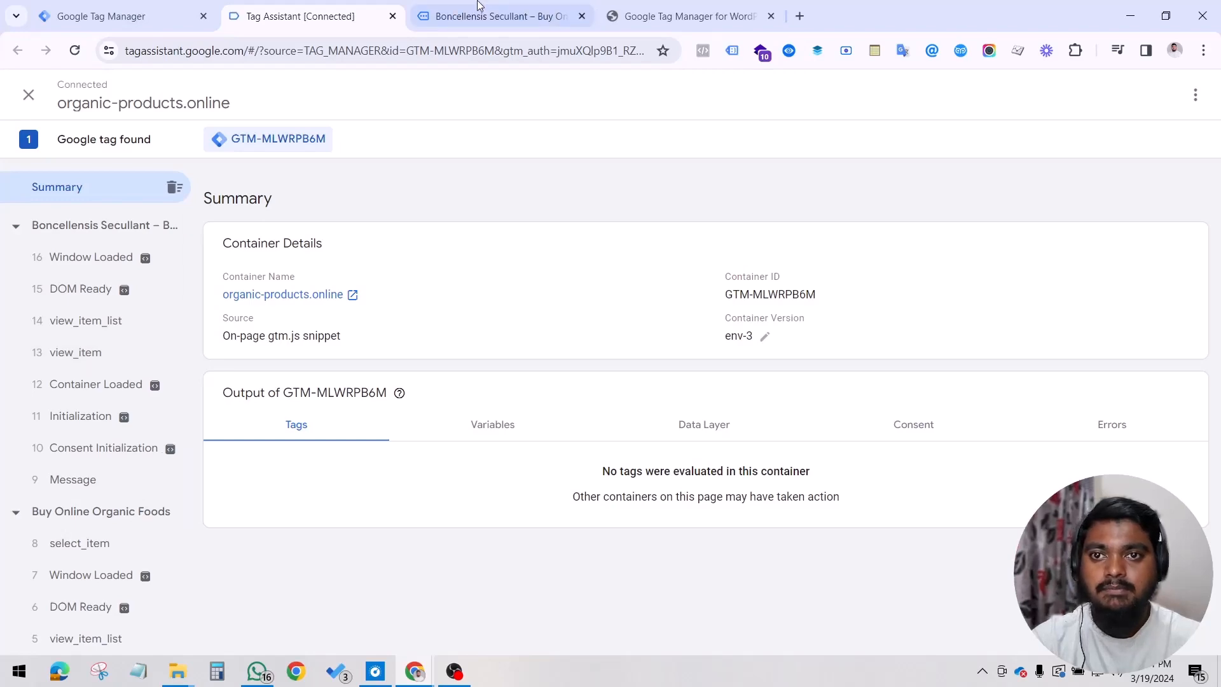
left_click(490, 16)
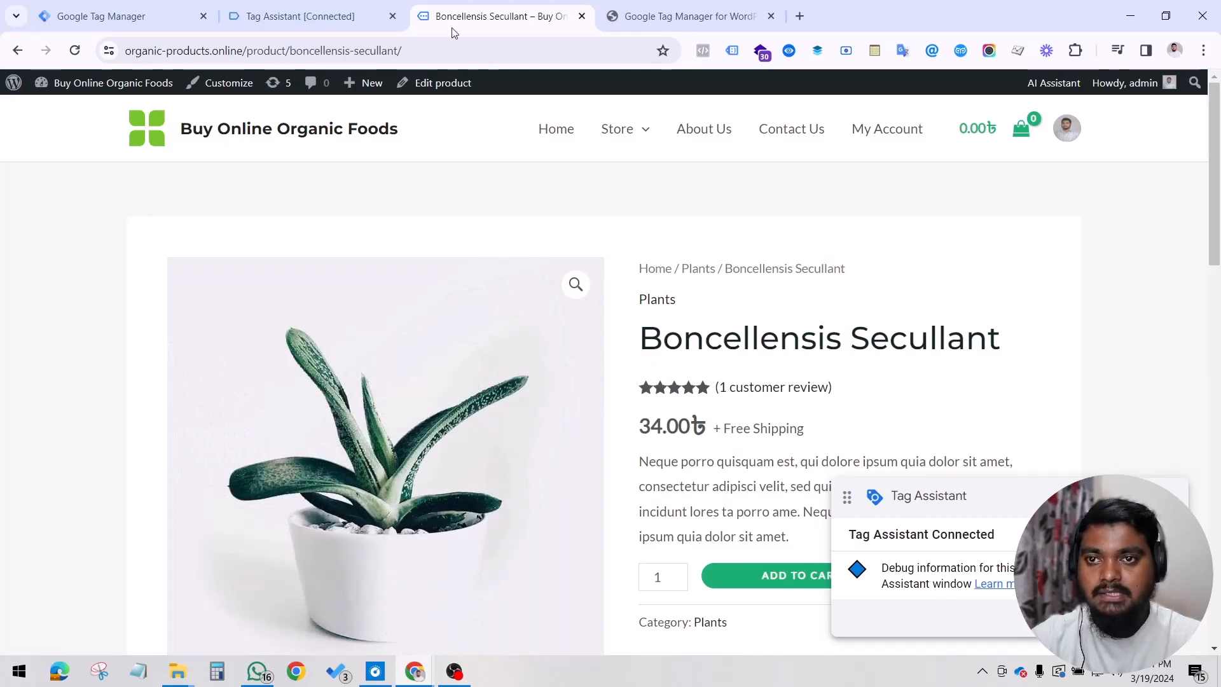
left_click(369, 10)
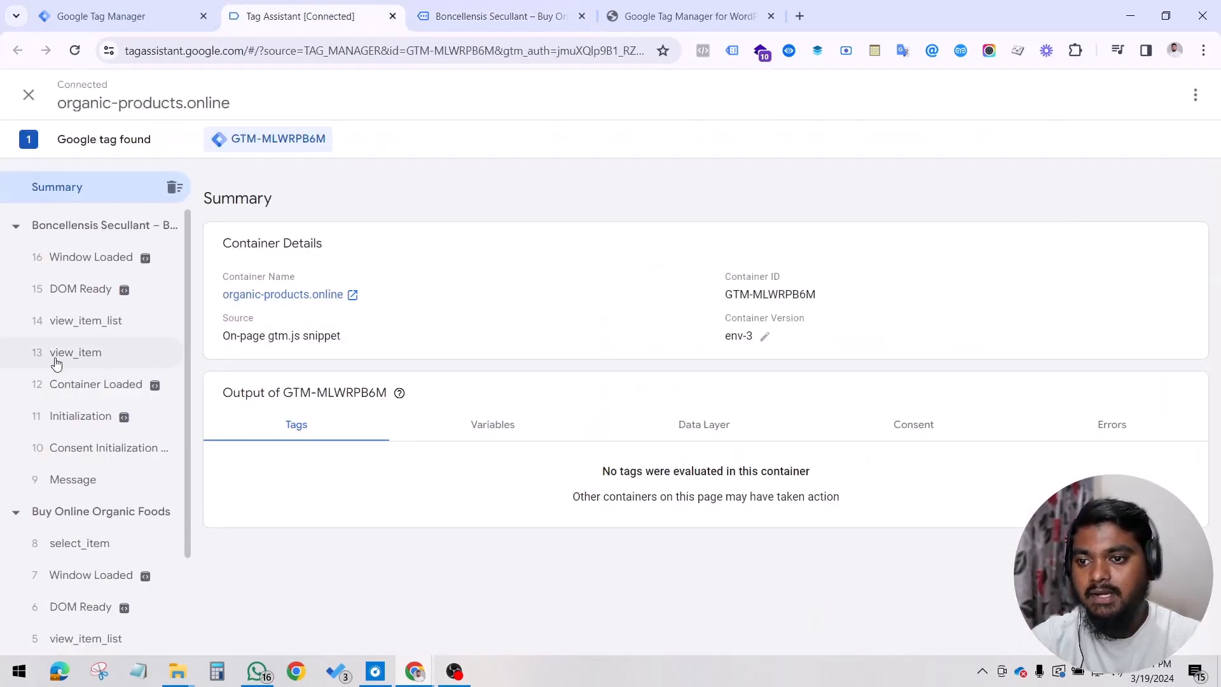
left_click(81, 362)
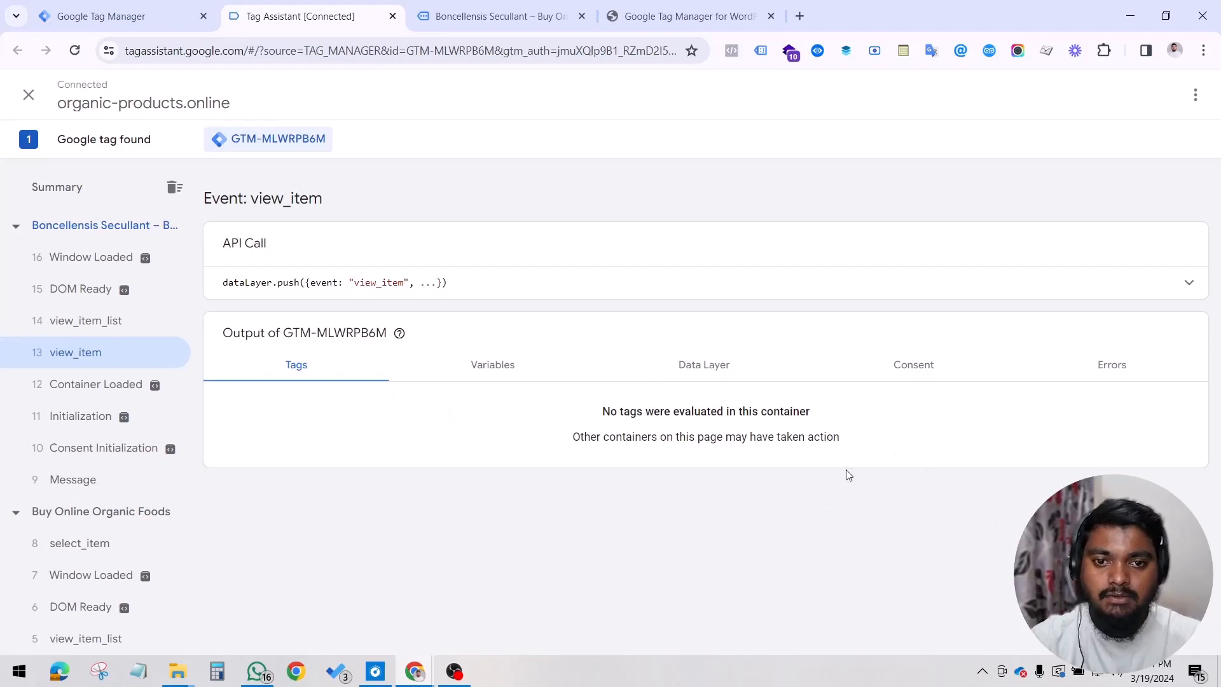
left_click(693, 377)
scroll(637, 482, "down", 5)
scroll(637, 482, "down", 3)
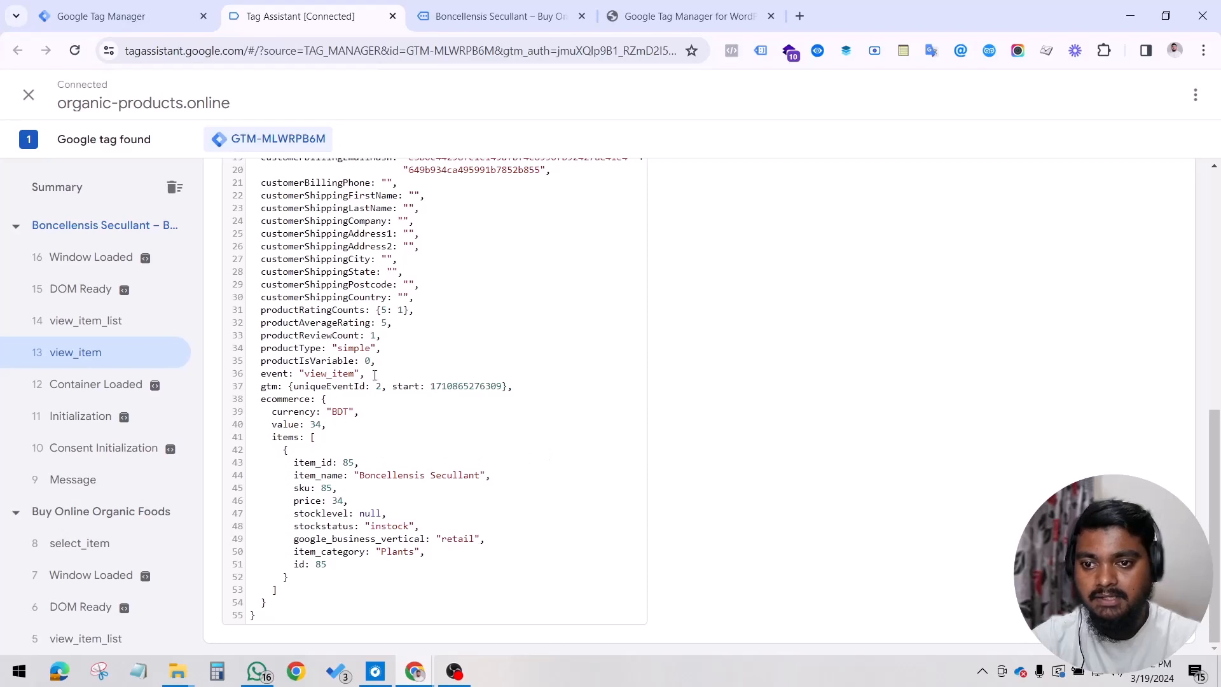
Step: Copy the product title Boncellensis Secullant from the store page and search for it in the view_item data layer
left_click(531, 14)
scroll(663, 371, "down", 1)
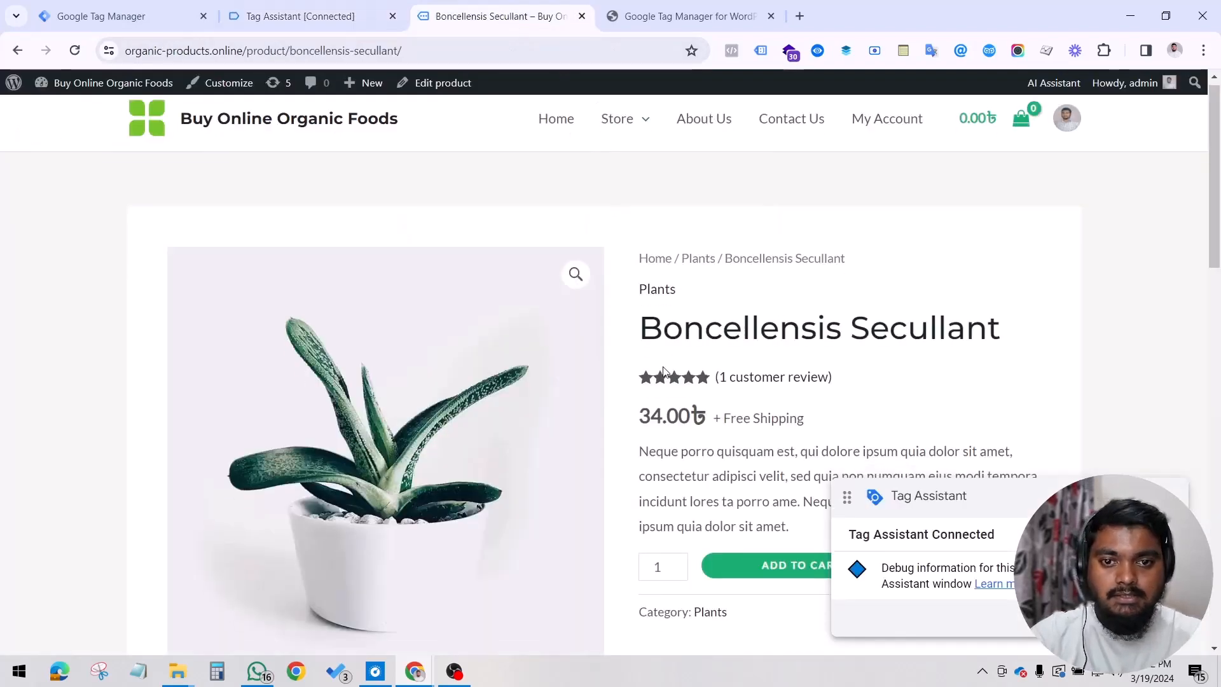
scroll(663, 370, "down", 2)
scroll(674, 351, "up", 3)
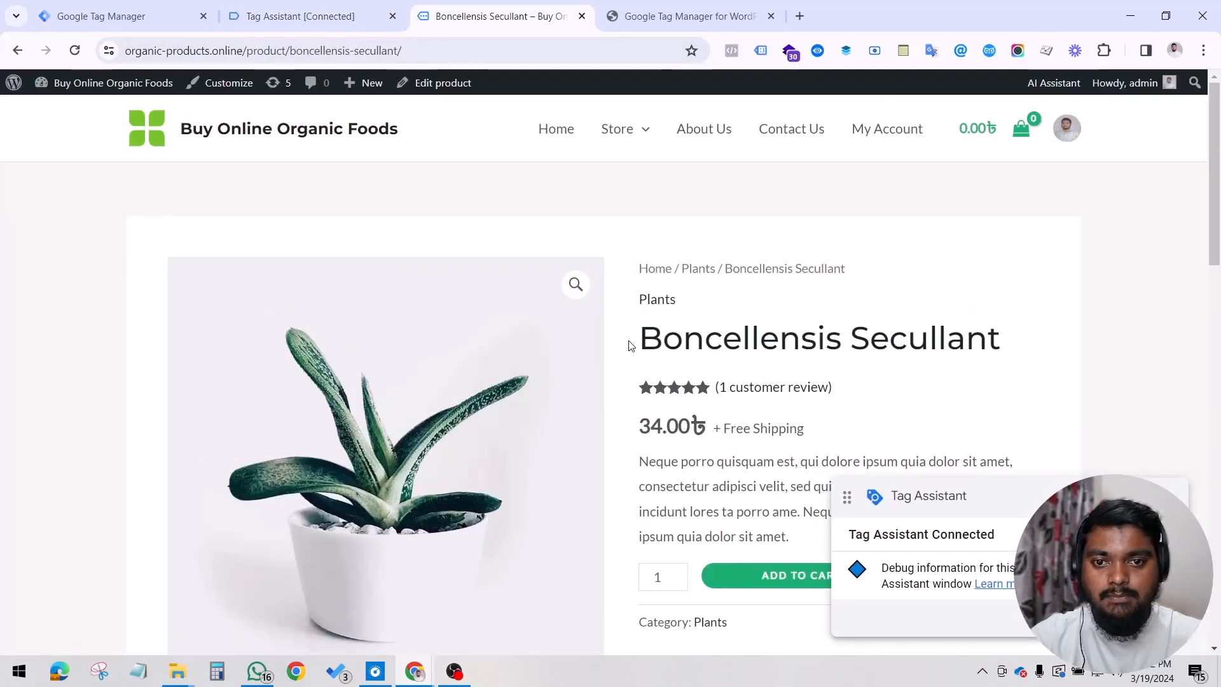
triple_click(927, 342)
key("ctrl+c")
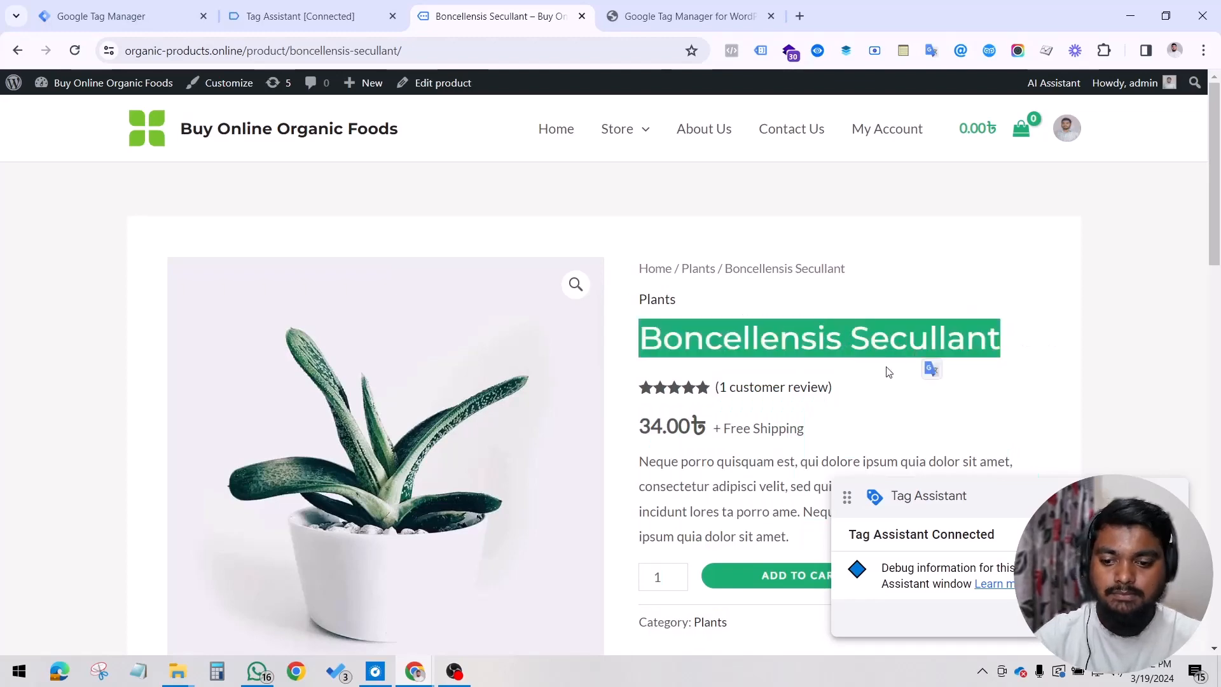
left_click(360, 28)
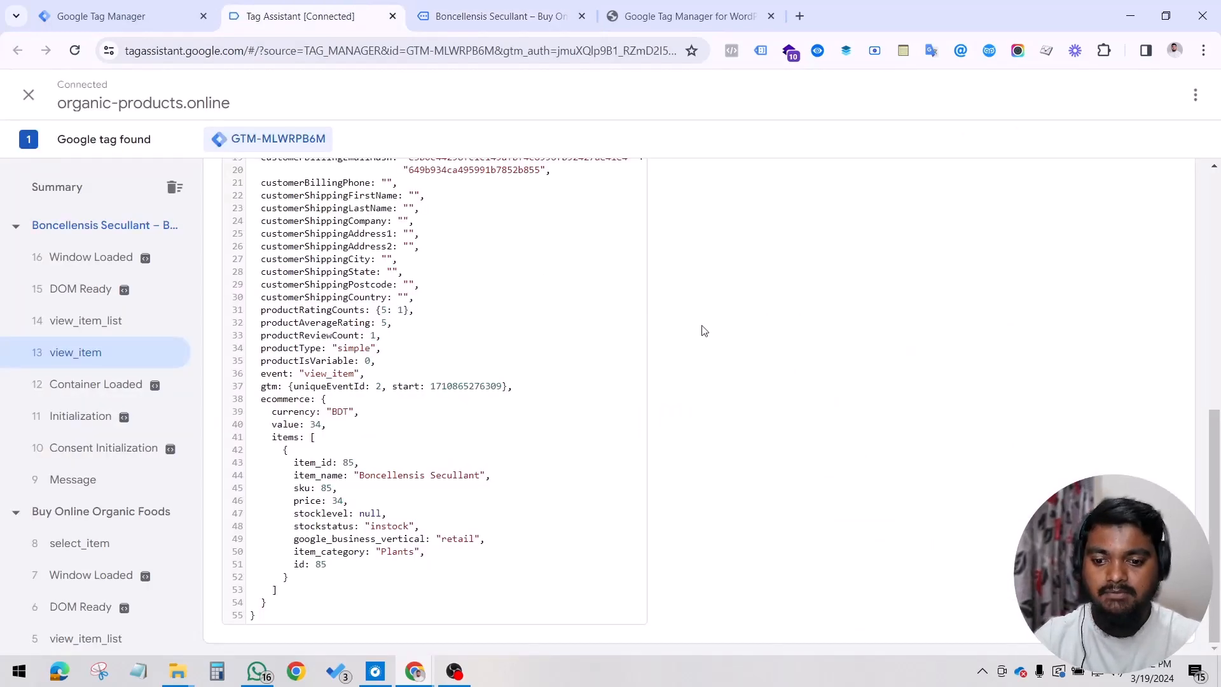
key("ctrl+f")
key("ctrl+v")
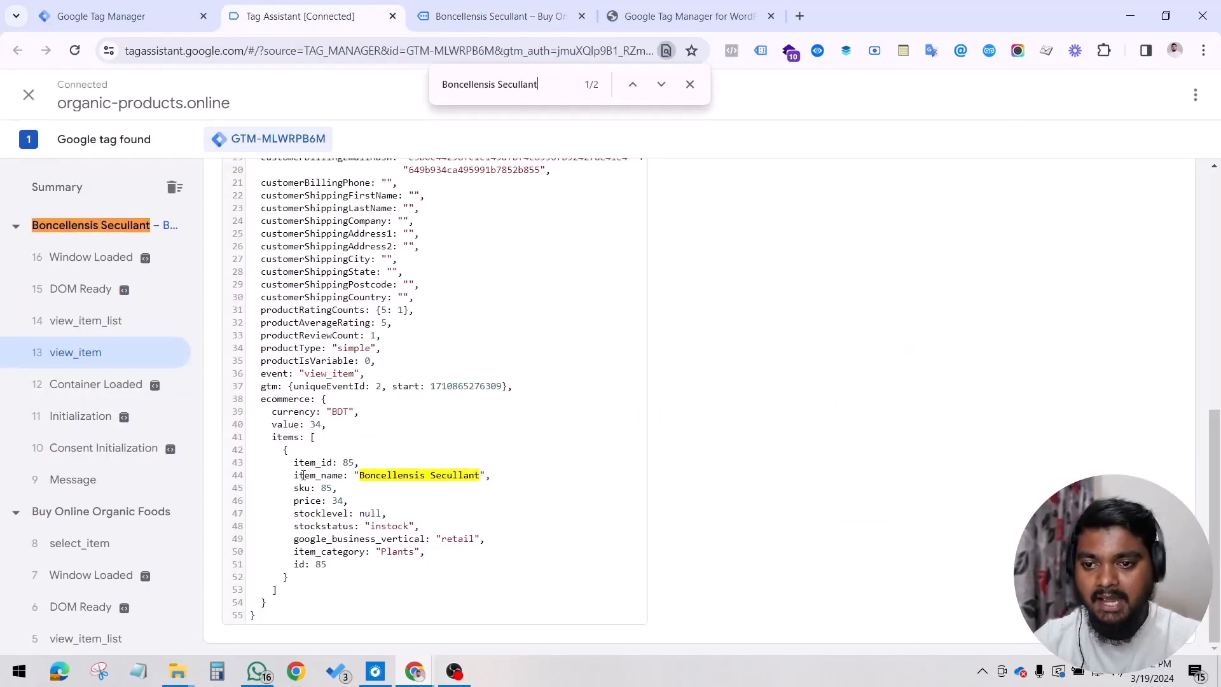
Step: Examine the items array and its item_name entry in the view_item data layer
left_click_drag(293, 475, 345, 475)
left_click_drag(267, 437, 334, 580)
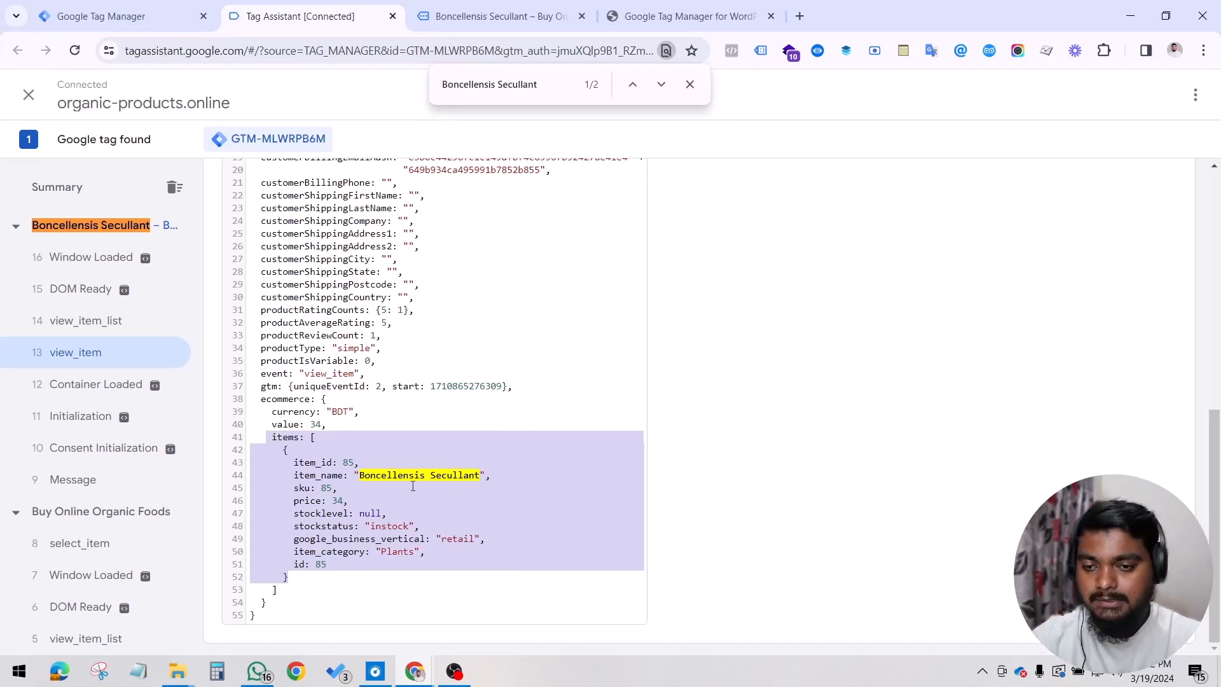
left_click(382, 476)
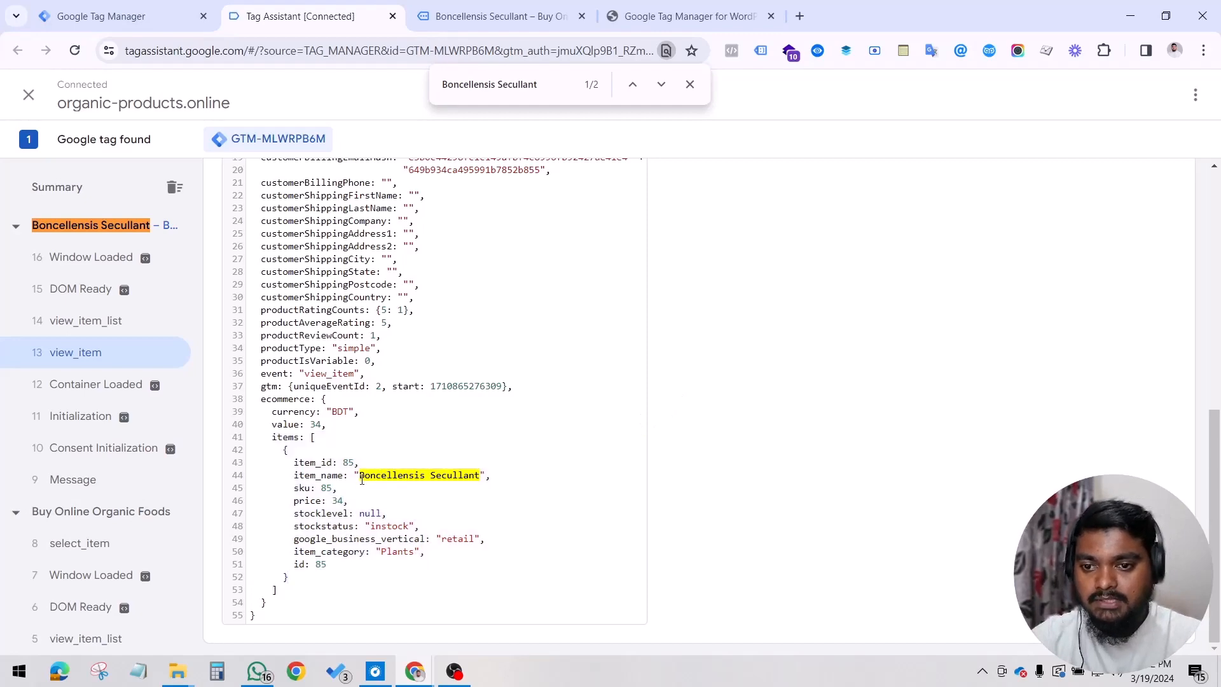
left_click_drag(361, 481, 477, 470)
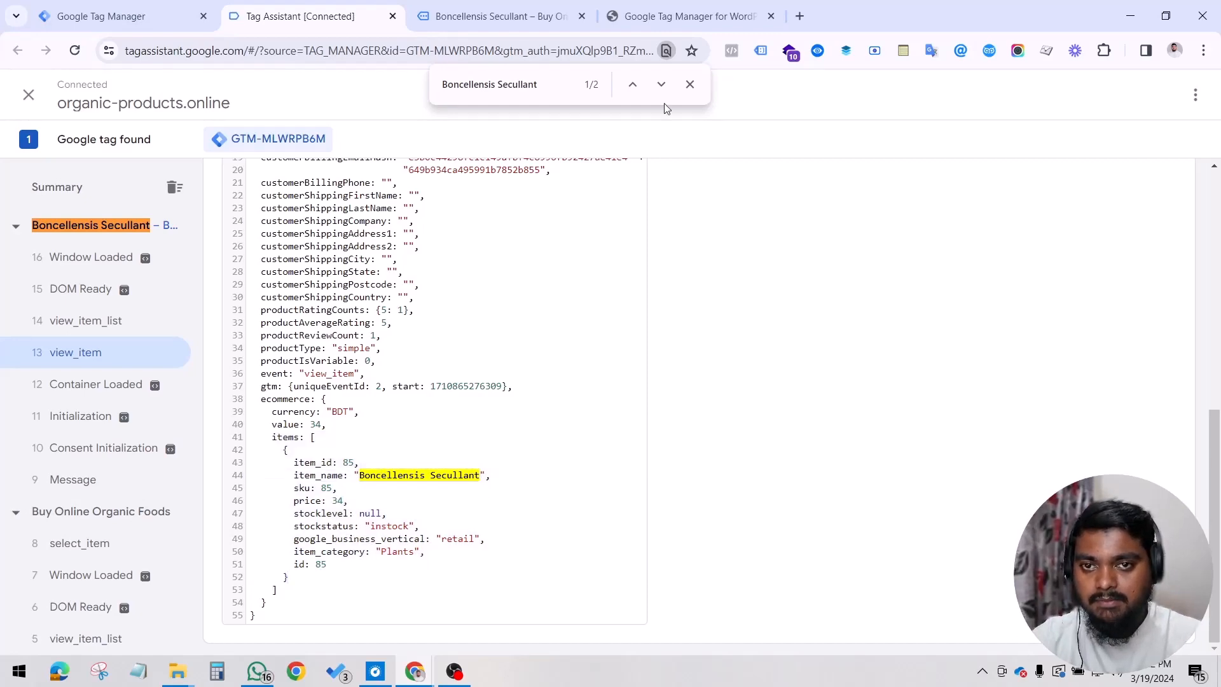
Step: Compare the data layer's value and currency fields with the price and currency symbol on the product page
left_click(499, 16)
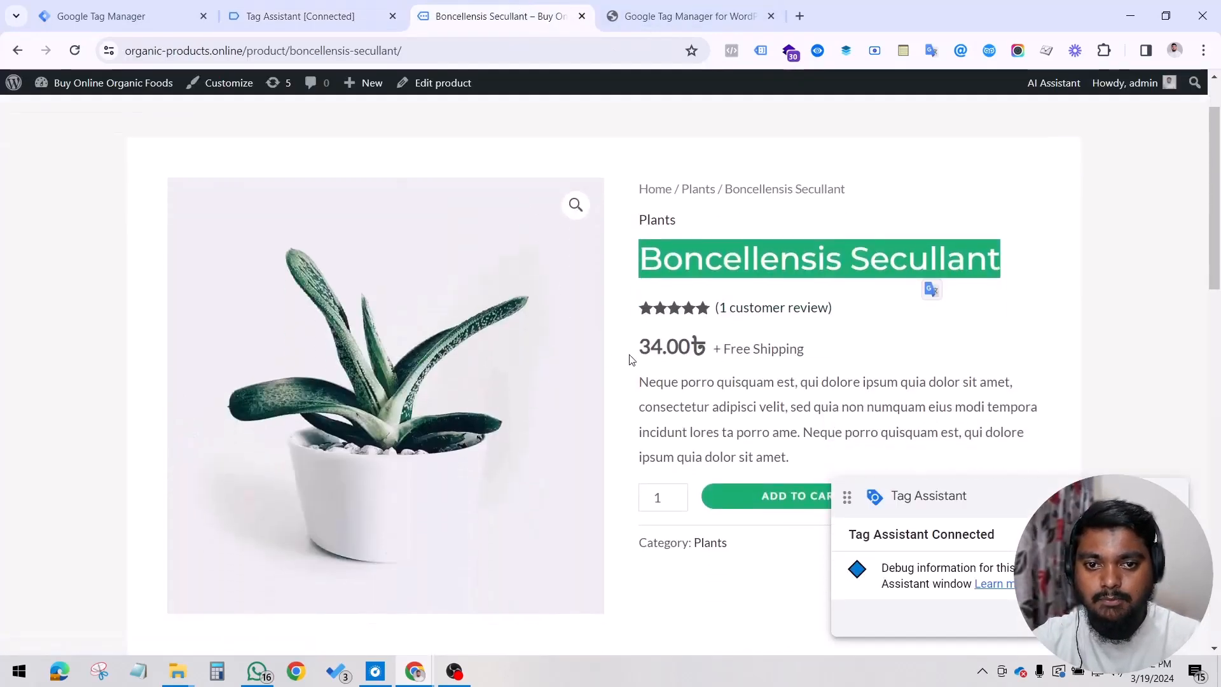
left_click(382, 12)
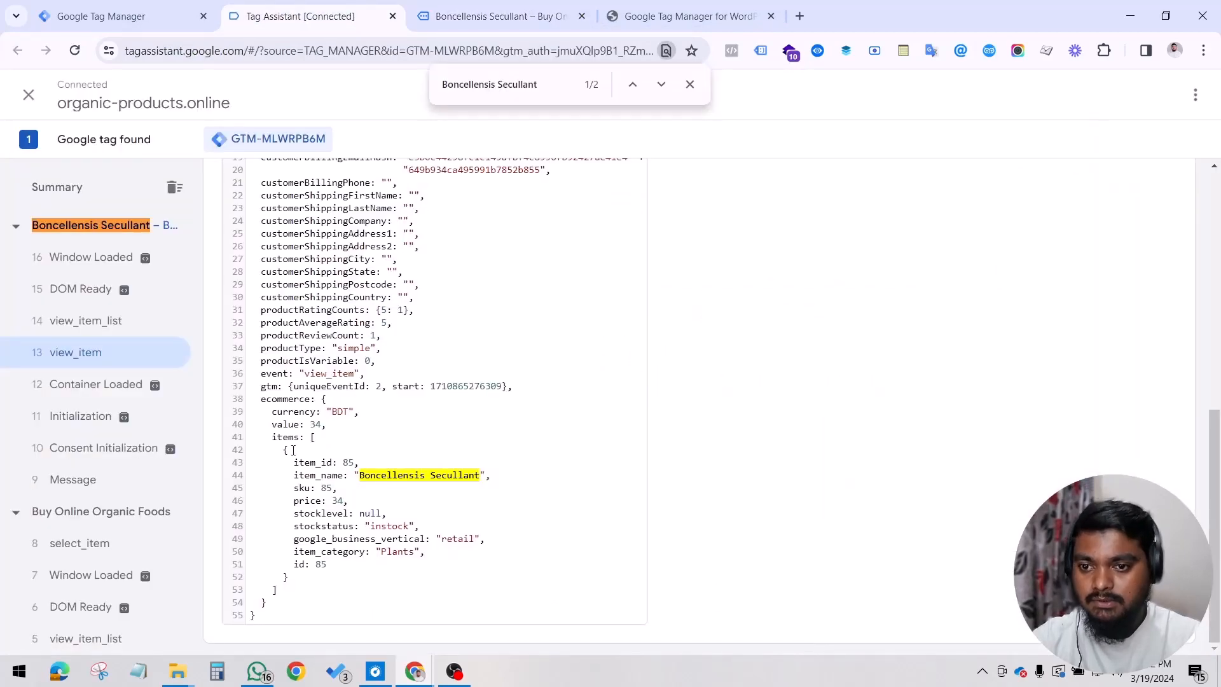
left_click_drag(311, 424, 320, 424)
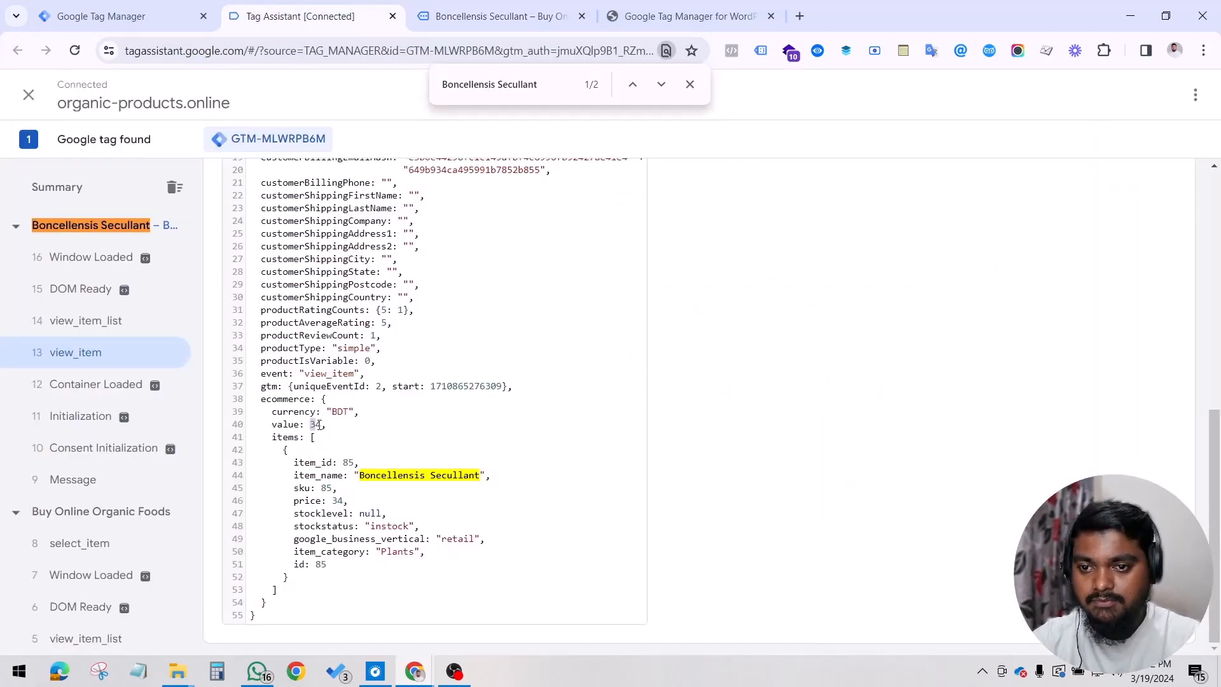
double_click(338, 413)
left_click(533, 14)
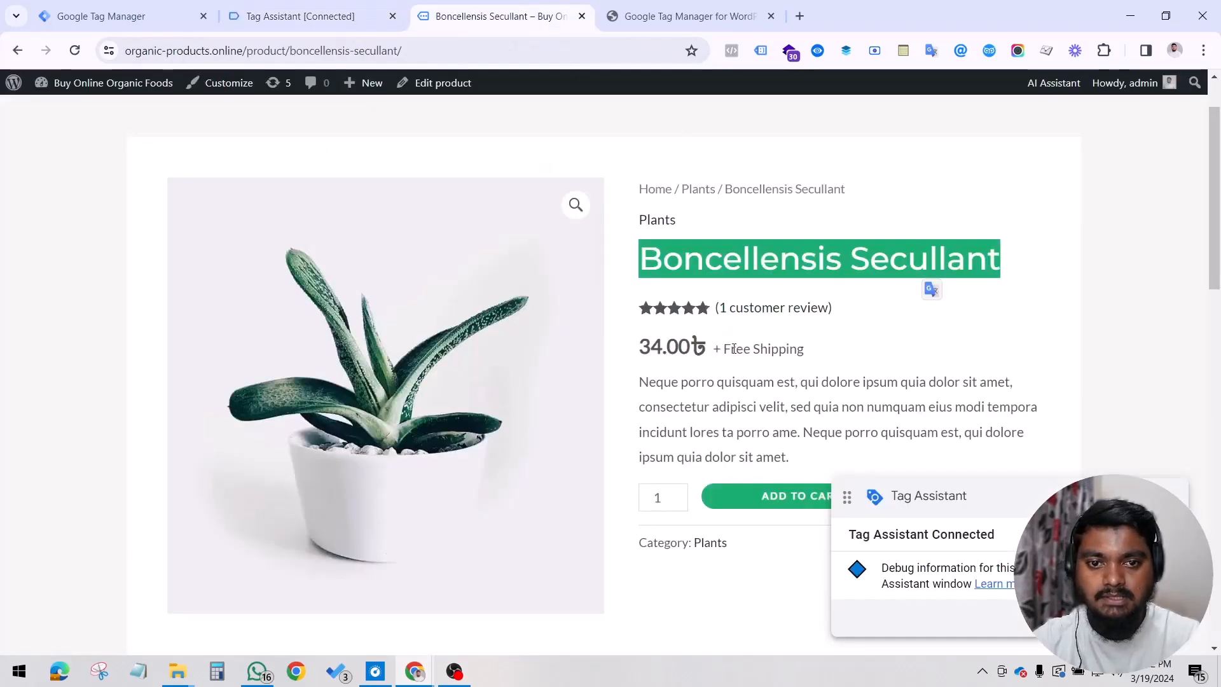
double_click(701, 352)
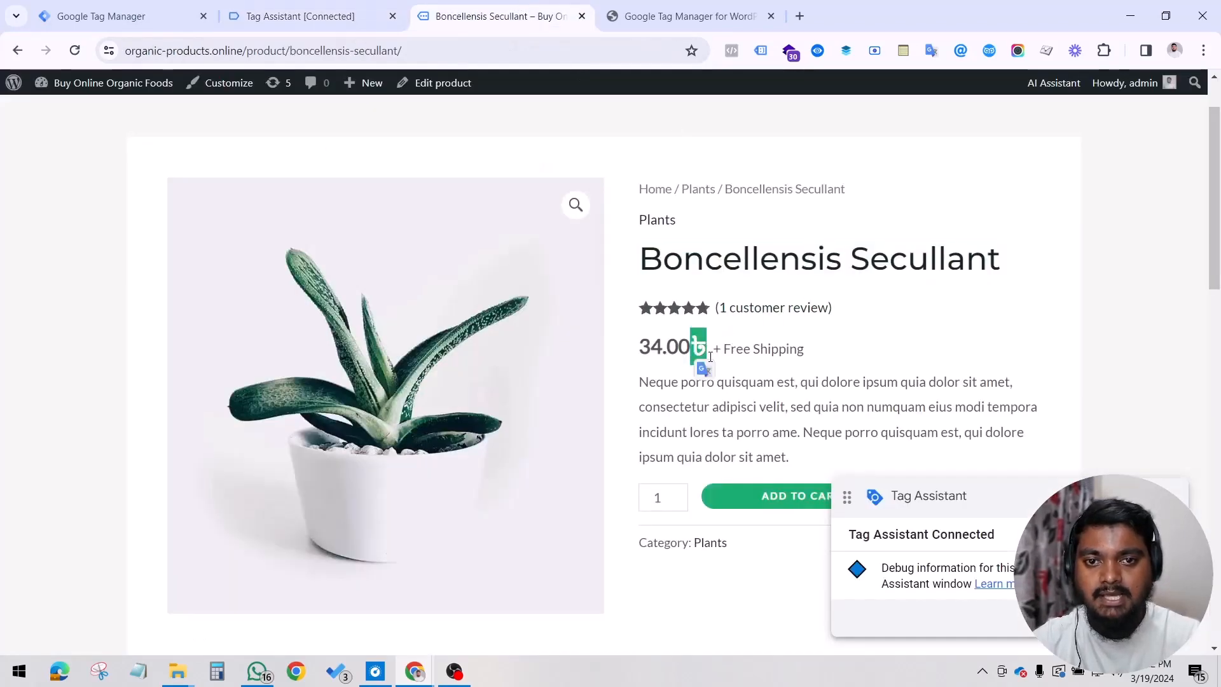
left_click(330, 10)
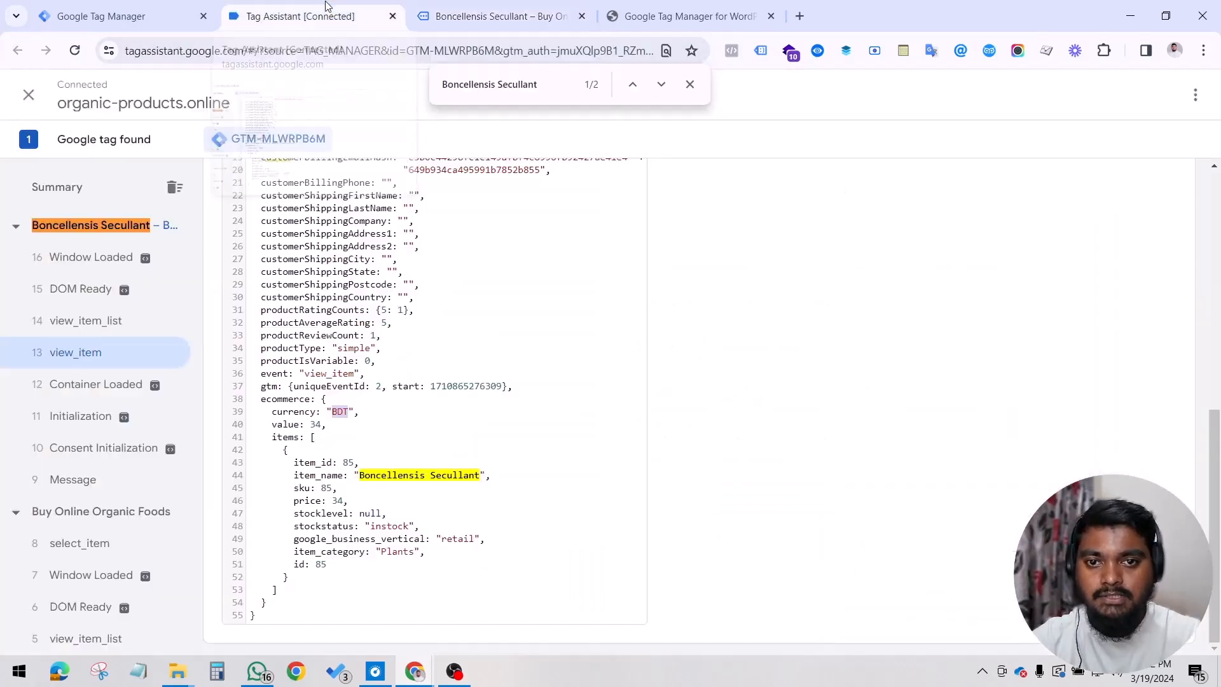
Step: Examine the item_id field in the data layer and check it against the product page
left_click(412, 451)
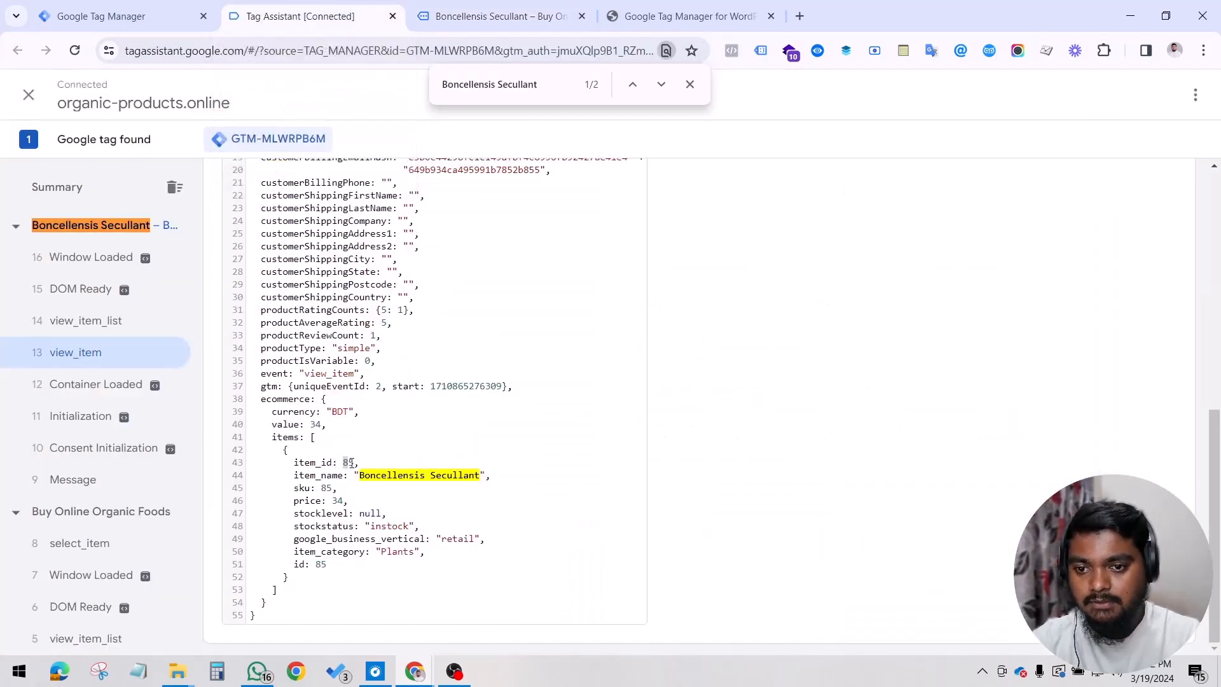
left_click(503, 16)
scroll(803, 294, "down", 3)
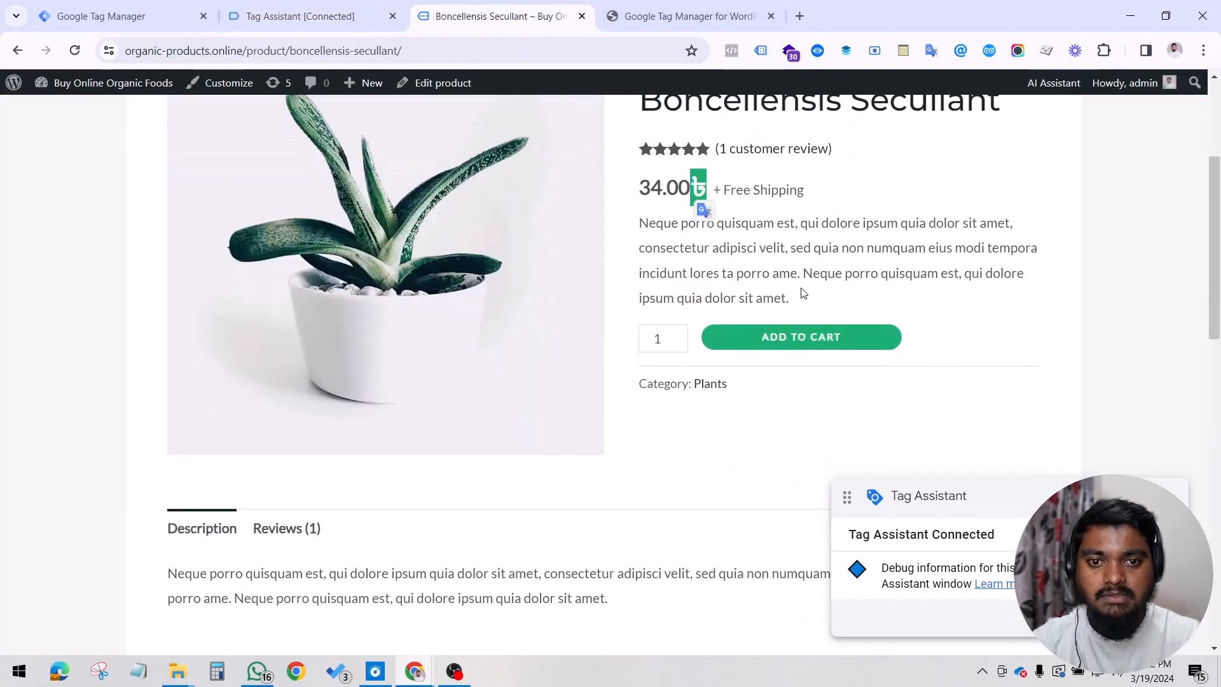
left_click(293, 16)
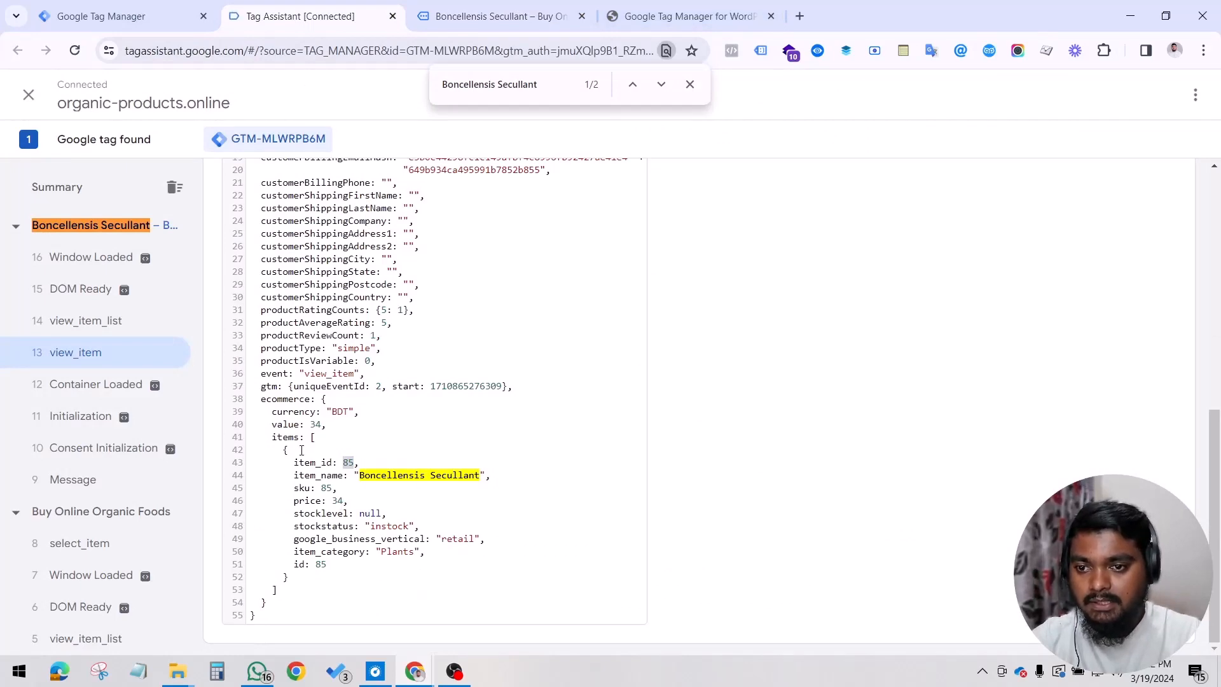
Step: Return to the product page and add one Boncellensis Secullant to the cart
scroll(384, 417, "up", 1)
left_click(496, 16)
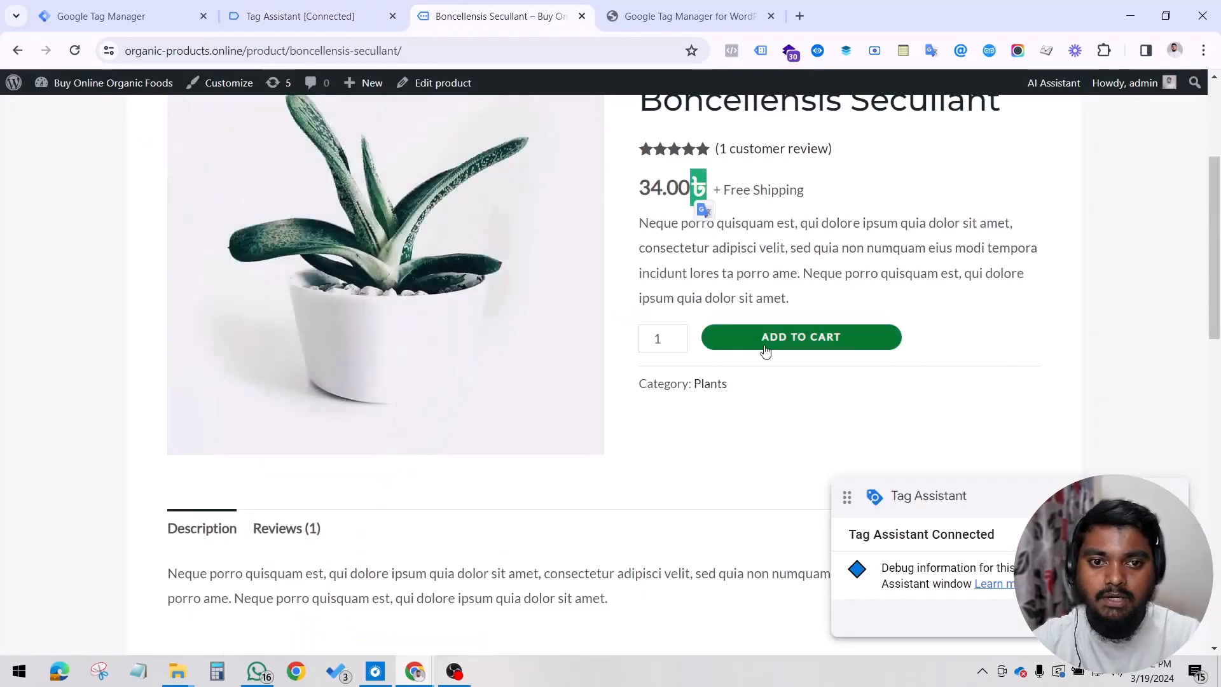
left_click(764, 350)
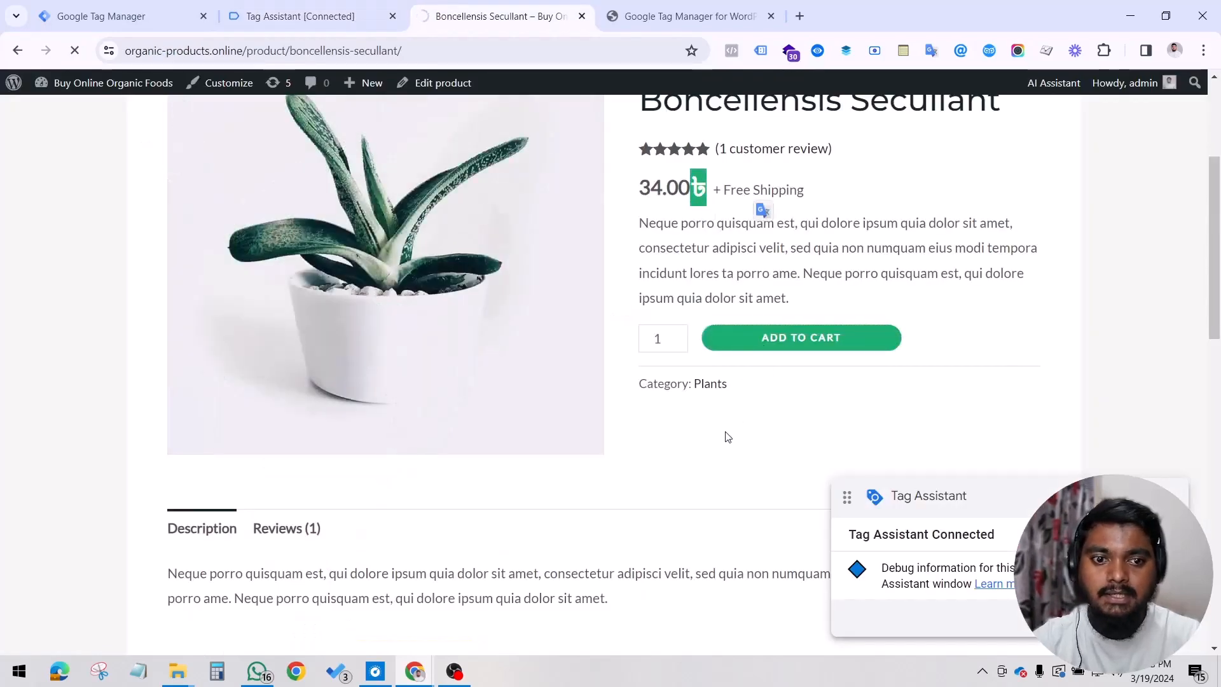
Step: Switch to Tag Assistant, close the page search and examine the data layer of the Boncellensis Secullant add_to_cart event
left_click(325, 21)
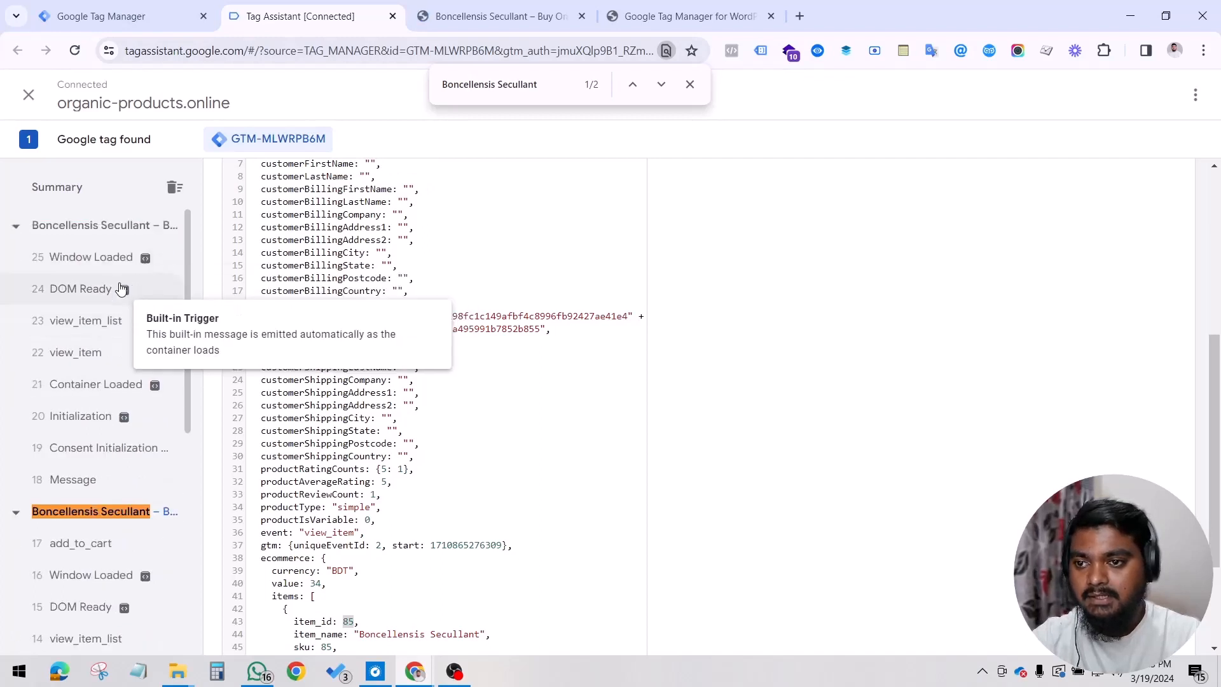
scroll(141, 559, "down", 1)
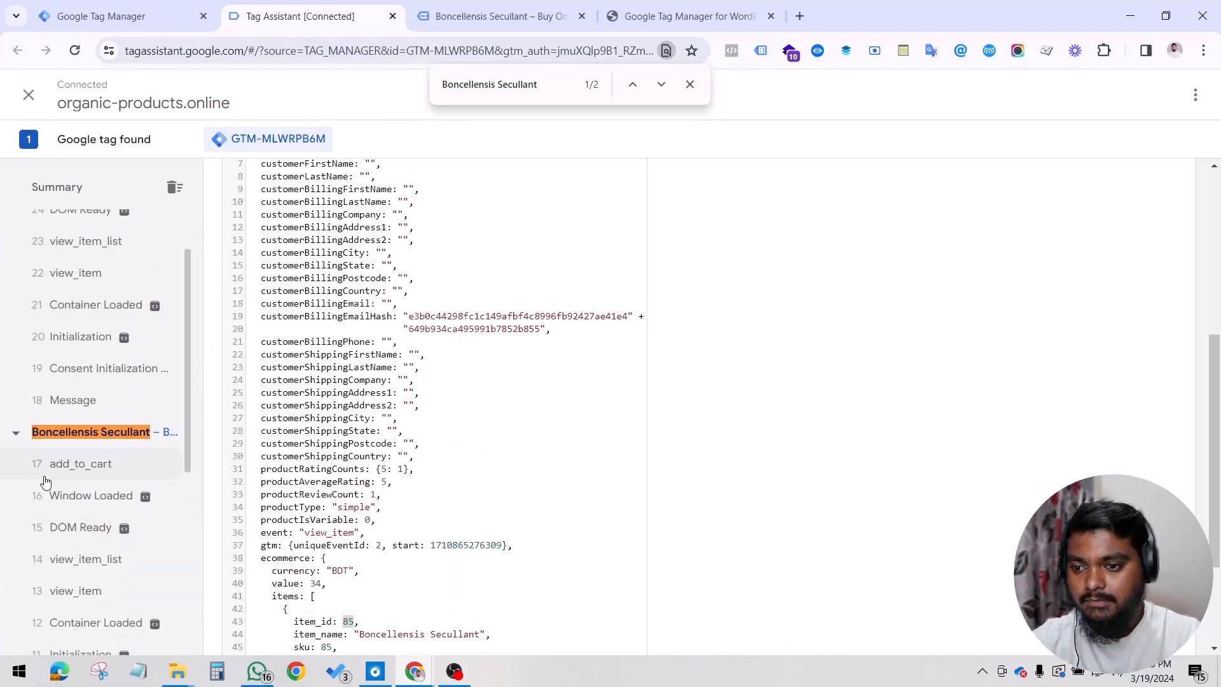
left_click(690, 84)
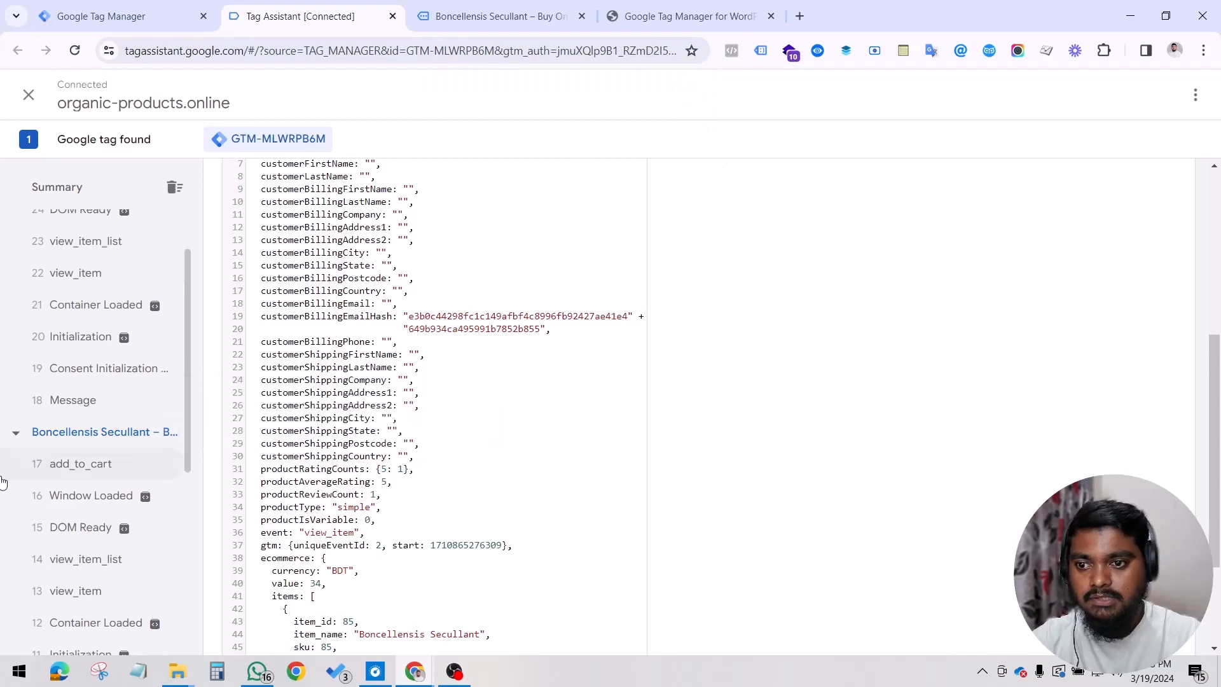
left_click(86, 466)
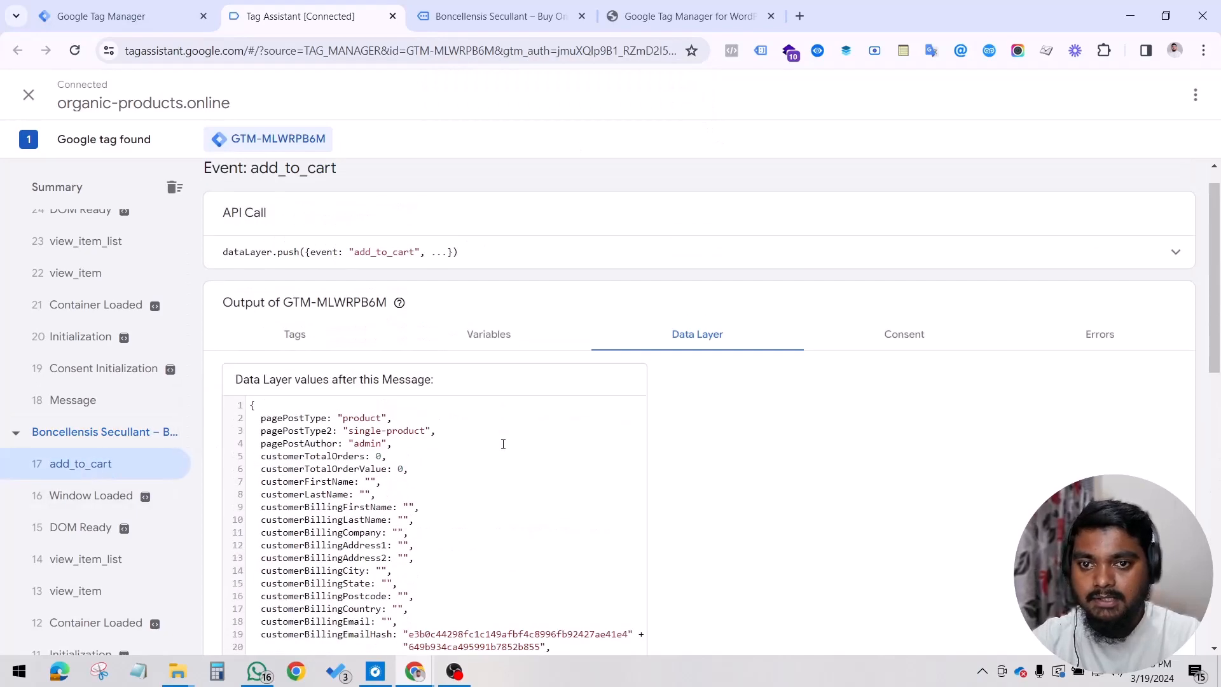
scroll(473, 447, "down", 10)
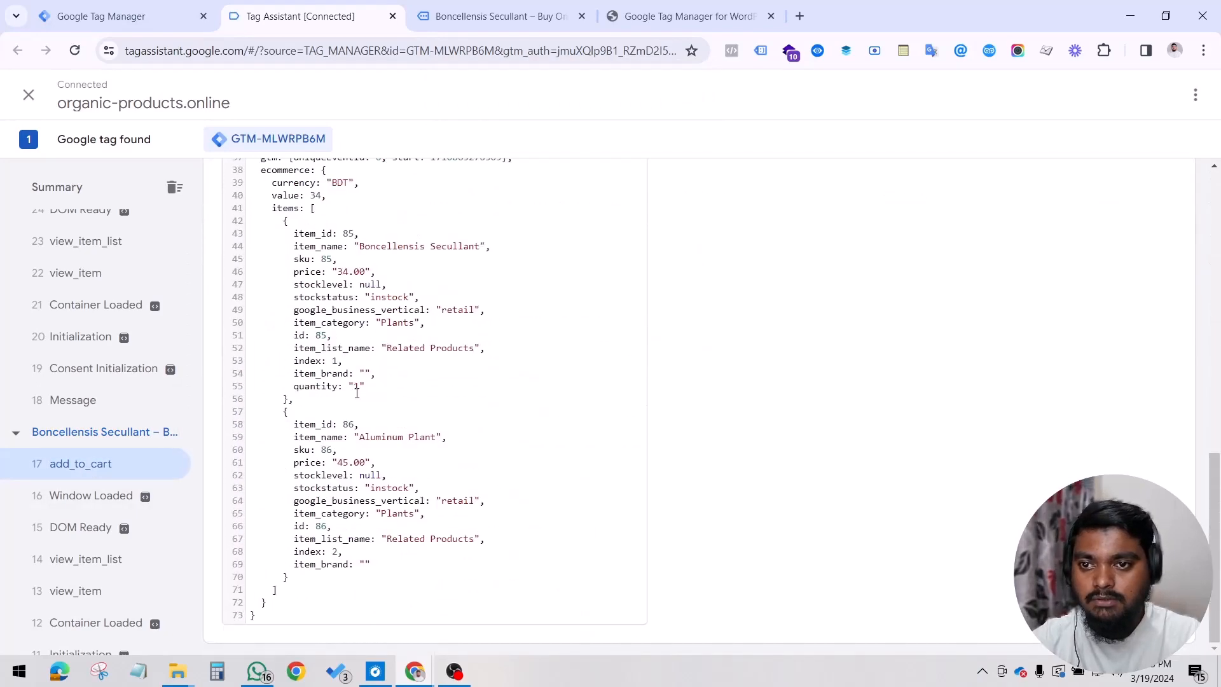
scroll(515, 400, "up", 2)
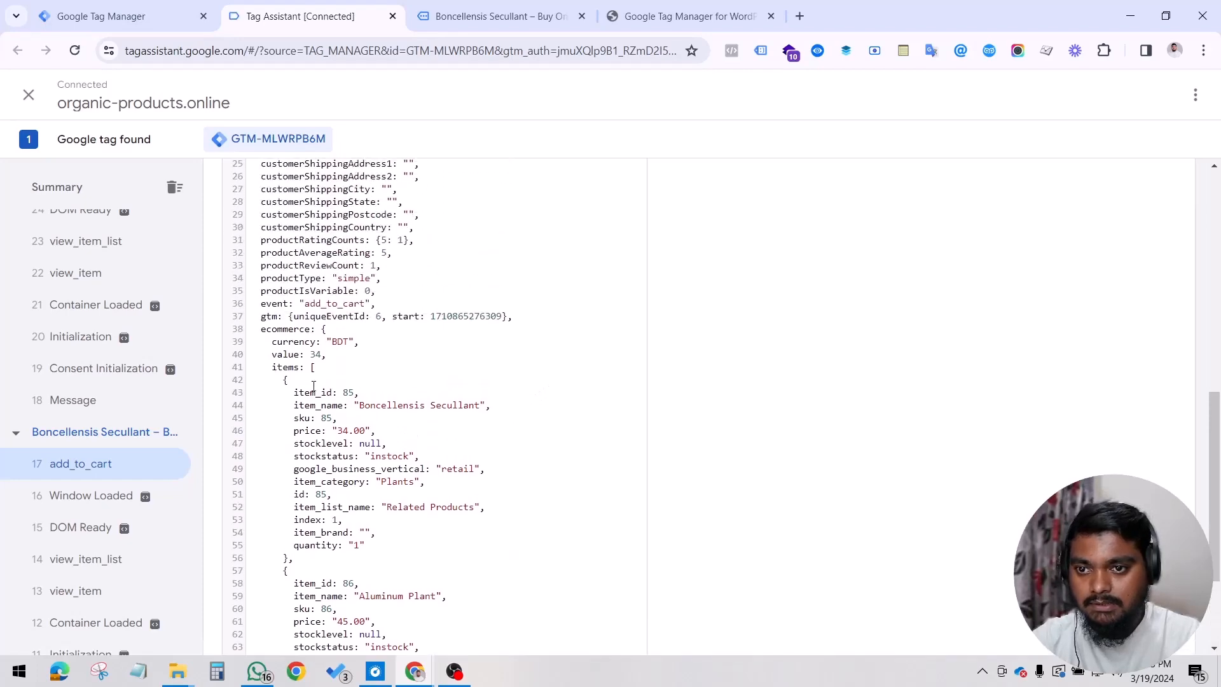
Step: Compare the price and currency in the add_to_cart data layer with the Boncellensis Secullant product page
left_click(469, 14)
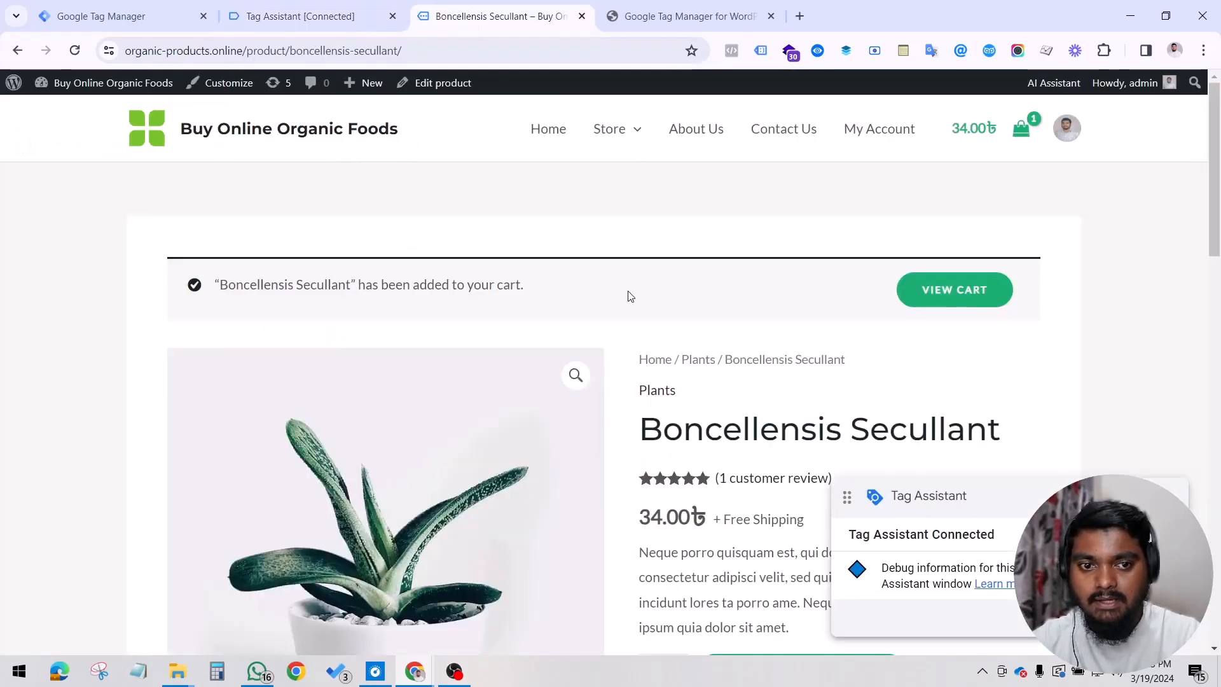
scroll(607, 309, "down", 3)
left_click(329, 8)
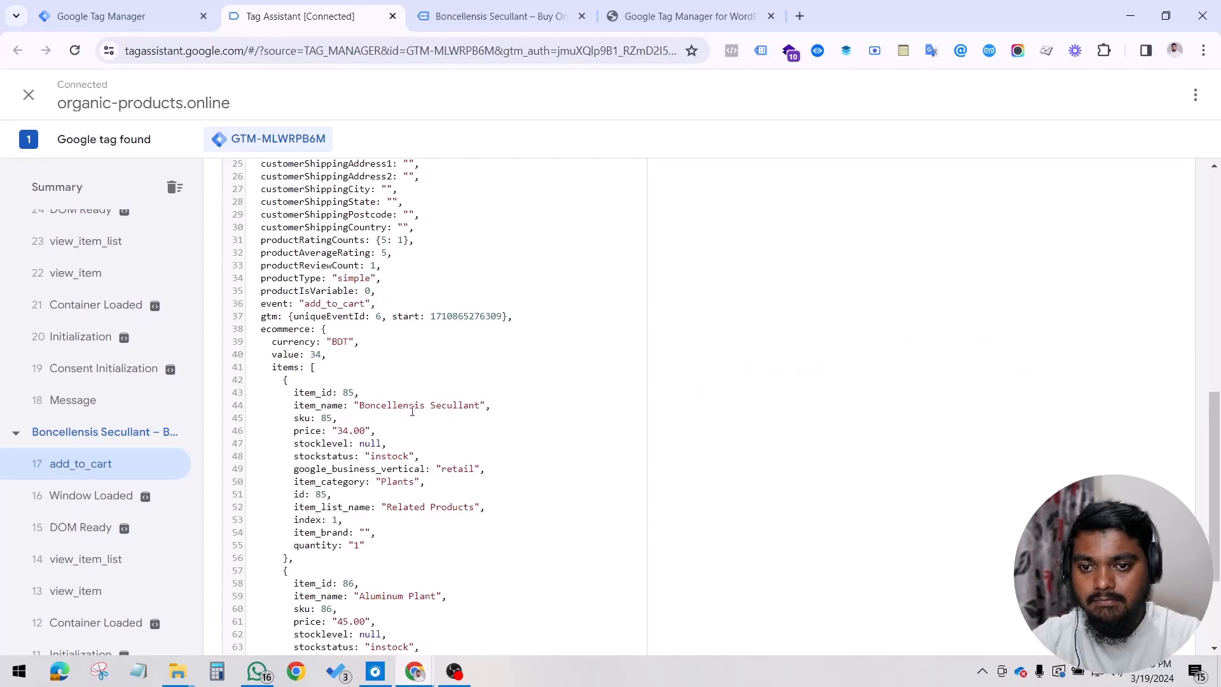
triple_click(340, 432)
left_click(445, 13)
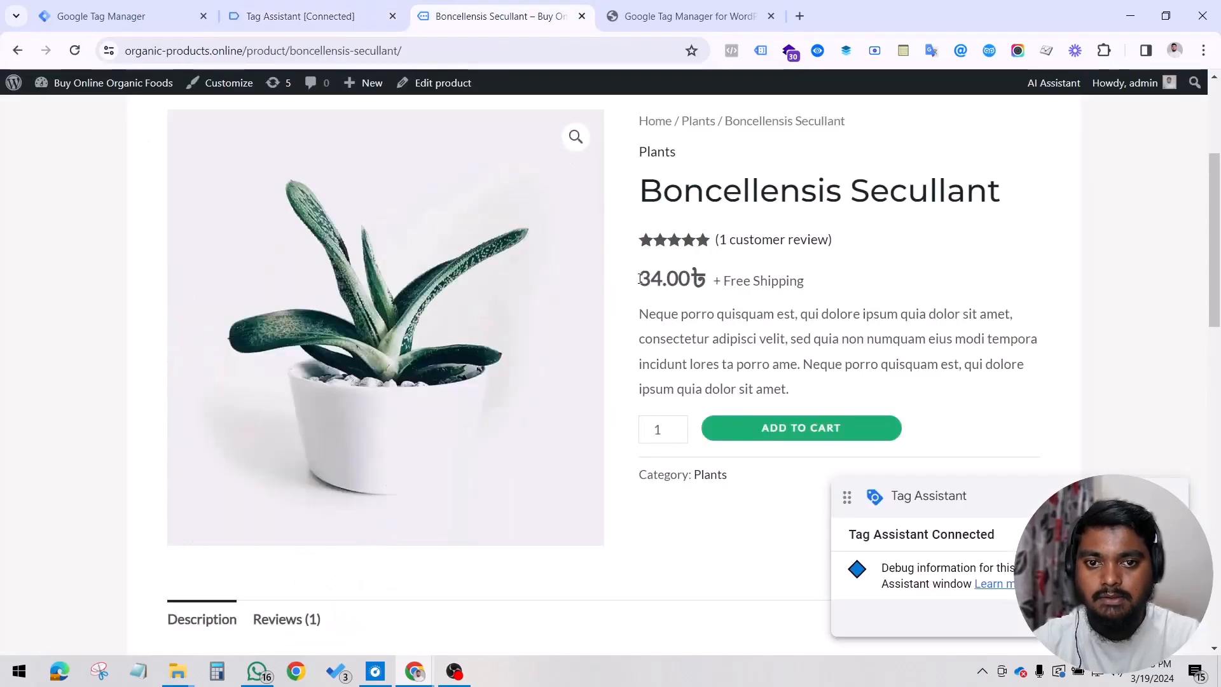
left_click(299, 16)
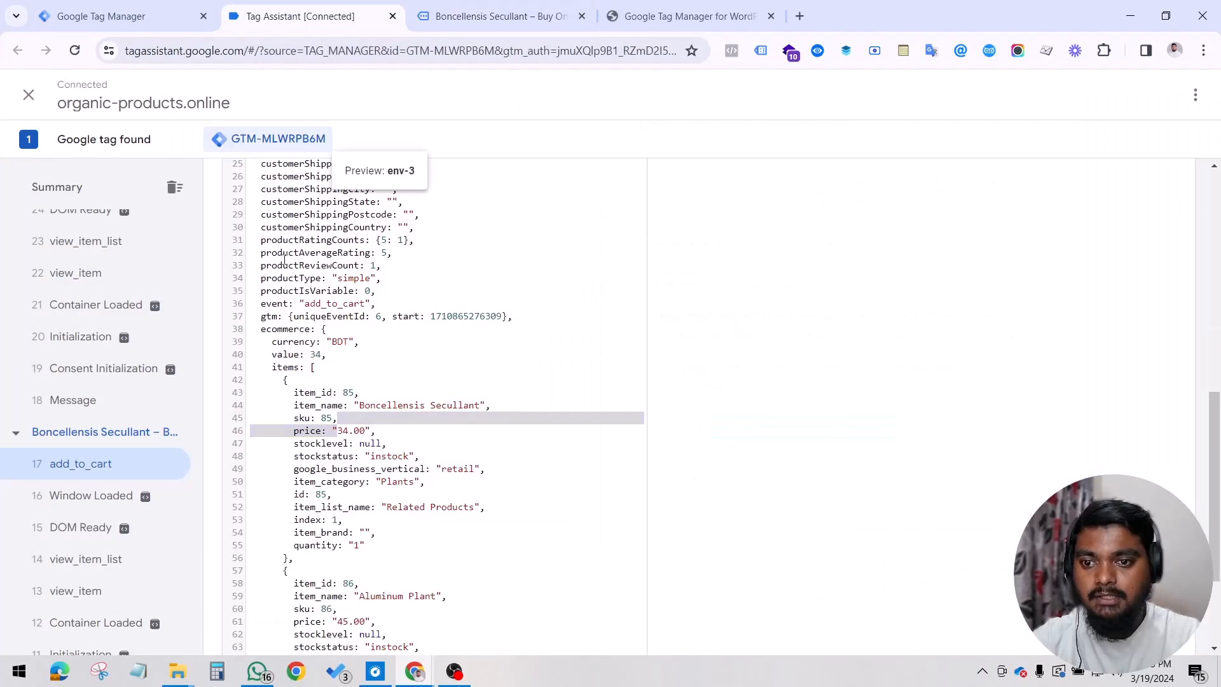
left_click(339, 342)
left_click(403, 452)
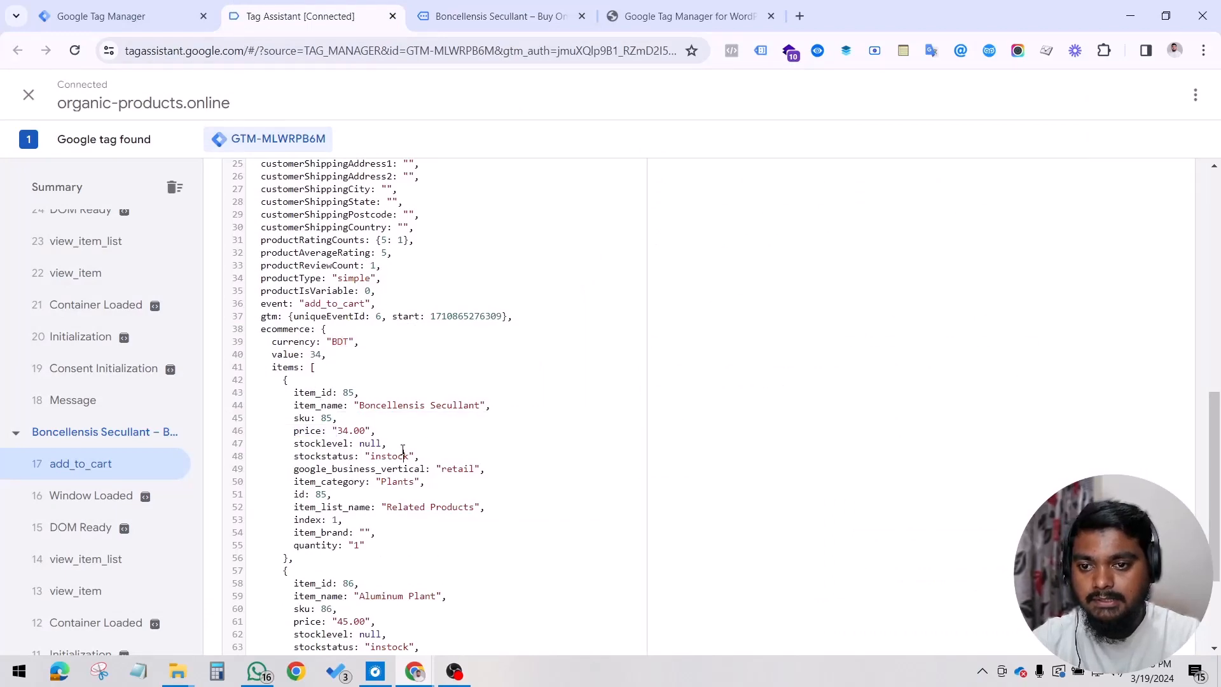
Step: Check the item_name in the add_to_cart data layer against the product title on the store page
left_click_drag(356, 403, 487, 406)
left_click(493, 16)
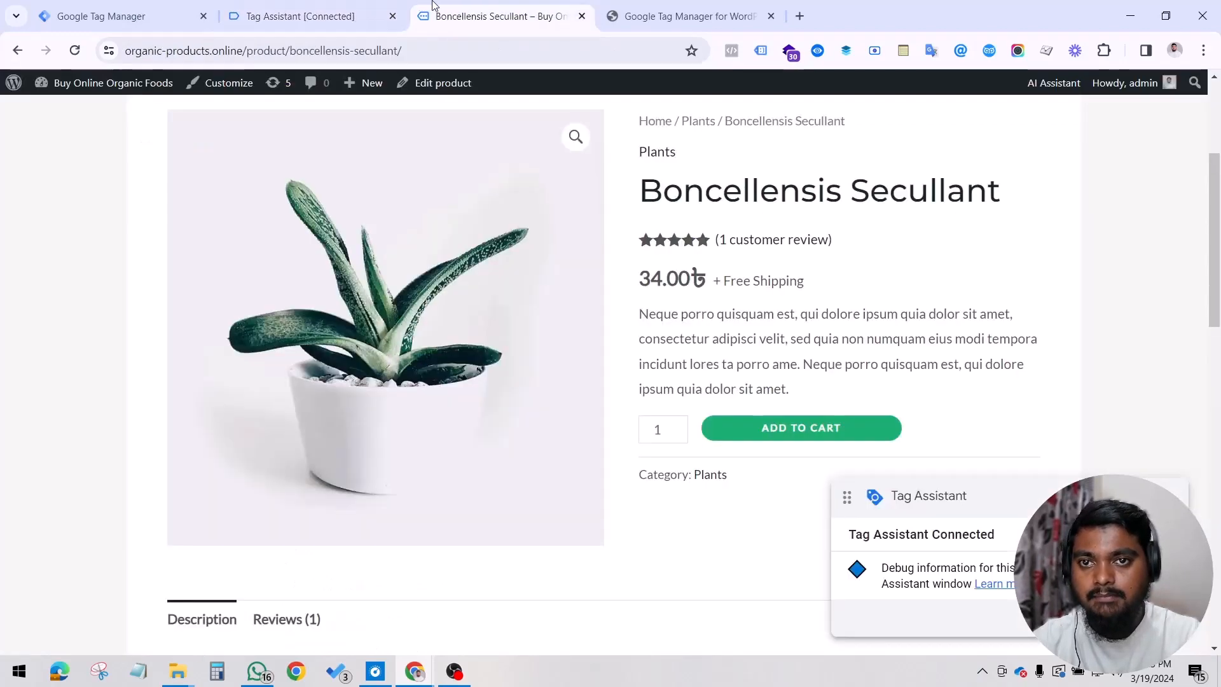
left_click(372, 7)
left_click(603, 6)
left_click(519, 8)
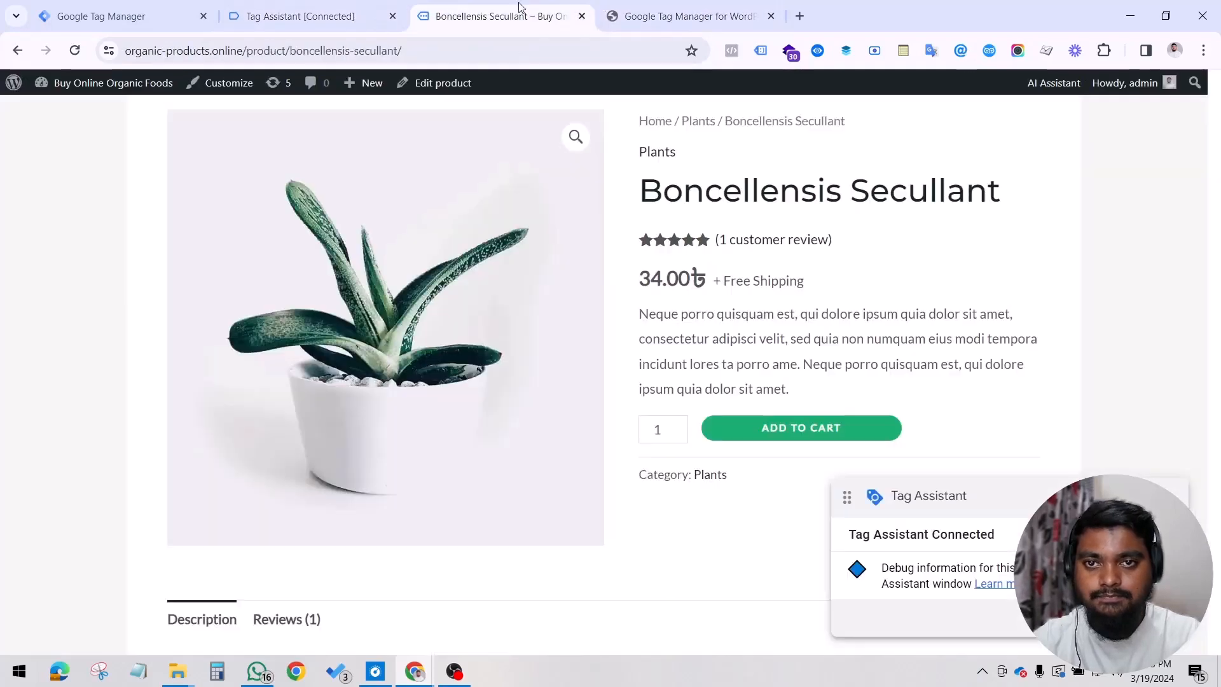
left_click(343, 16)
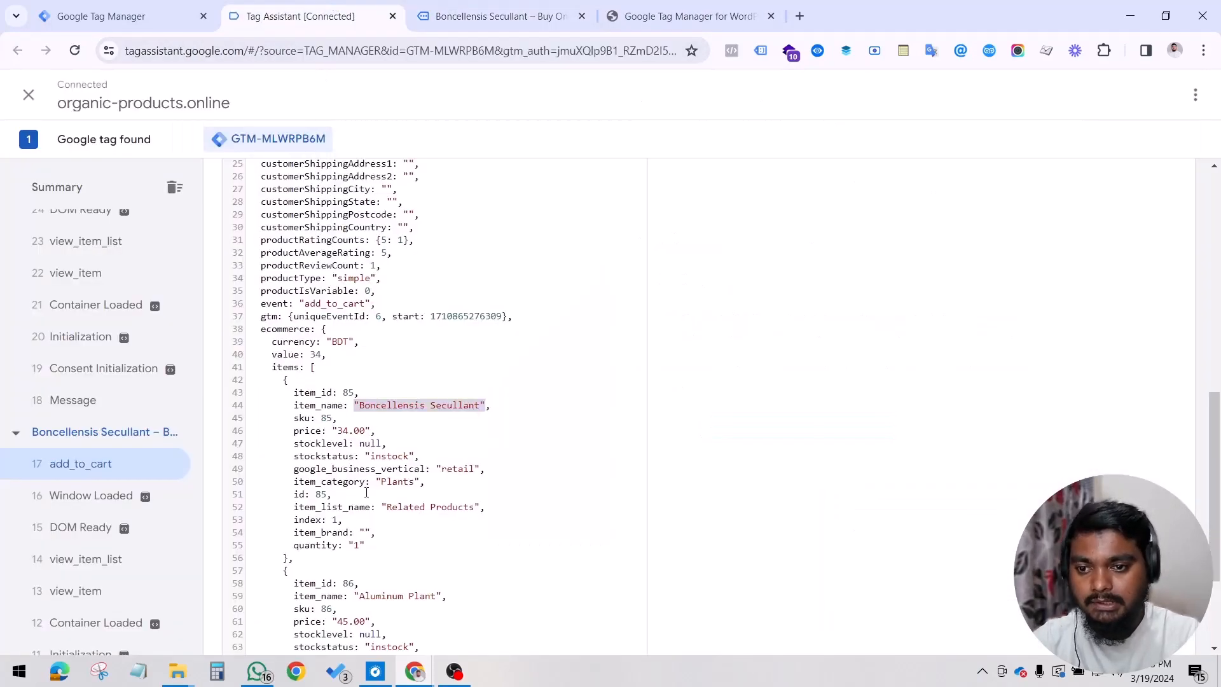
Step: Check the quantity field in the add_to_cart data layer against the quantity selector on the product page
left_click(356, 549)
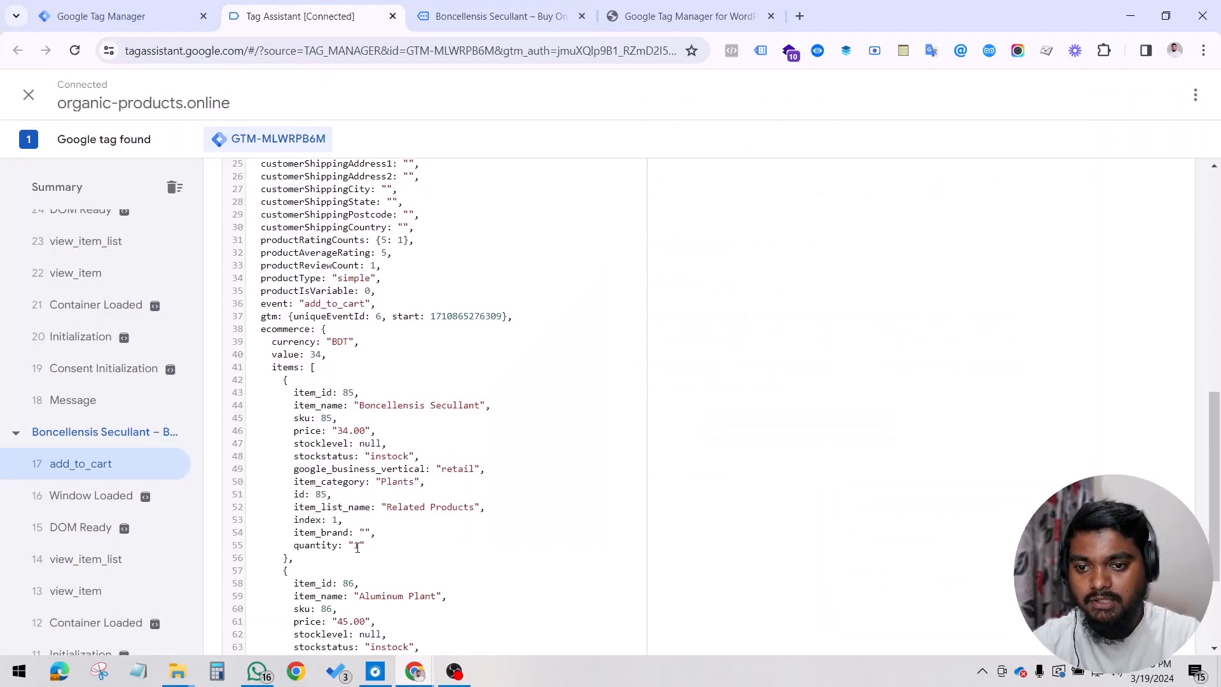
left_click(493, 16)
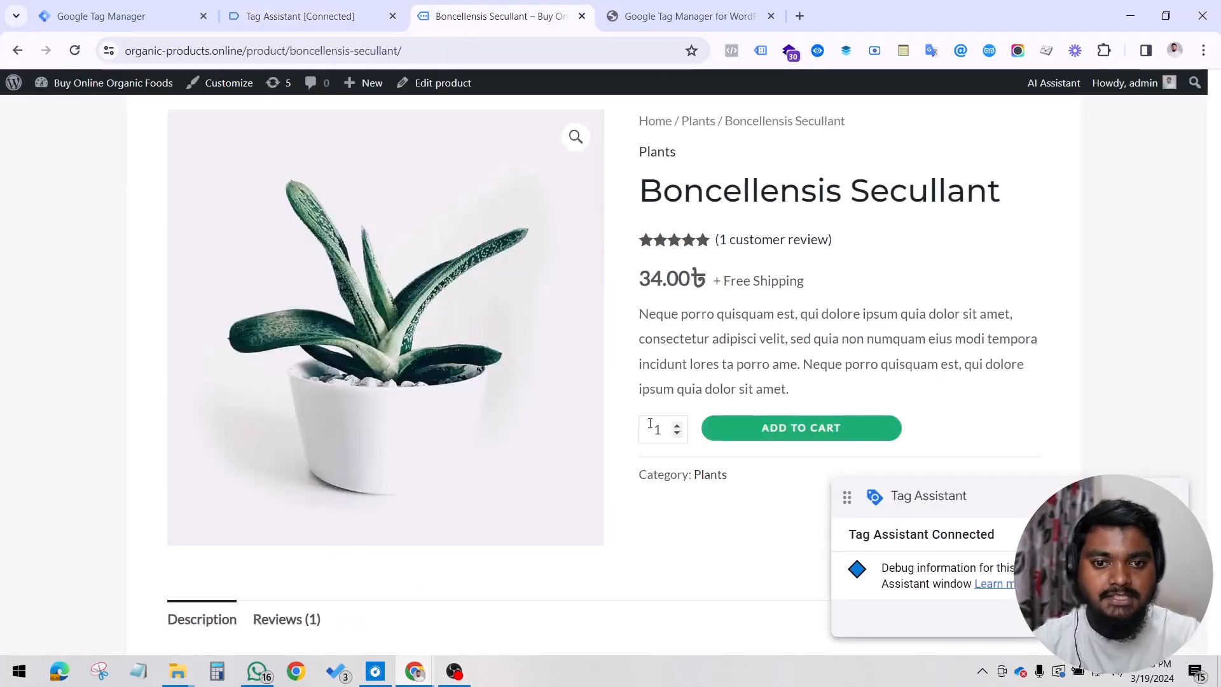
left_click(677, 425)
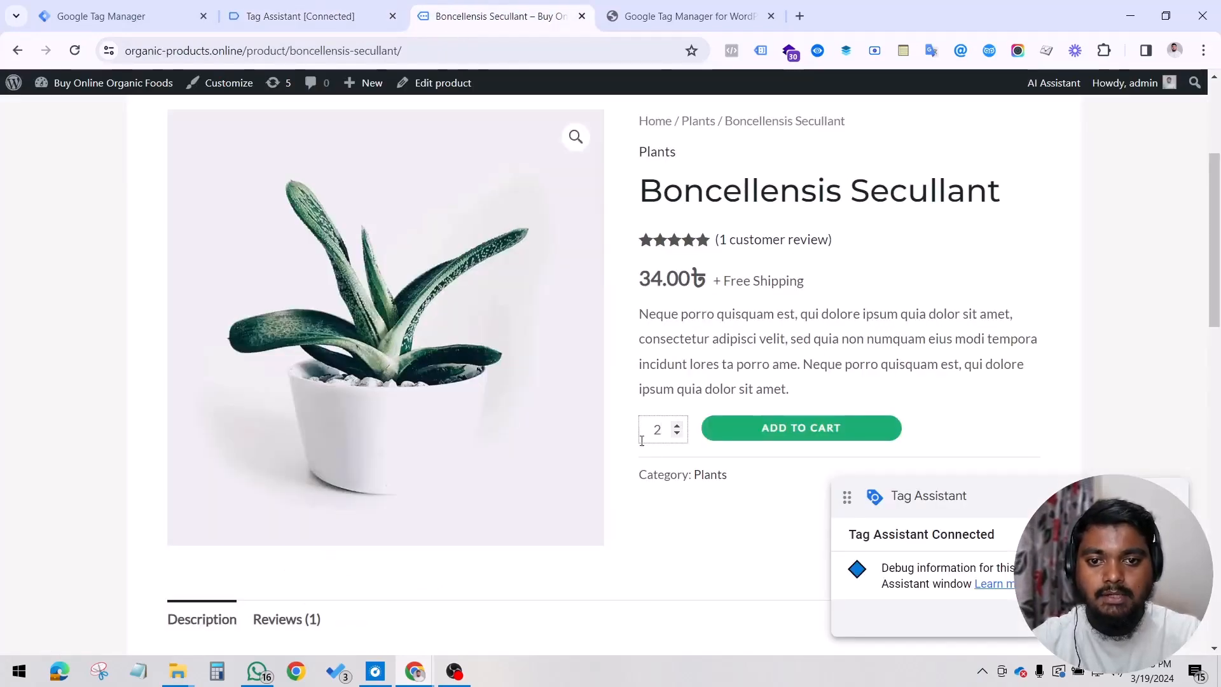
Step: Open Piorro Quisquam from the related products, set its quantity to 5 and add it to the cart
scroll(698, 428, "down", 10)
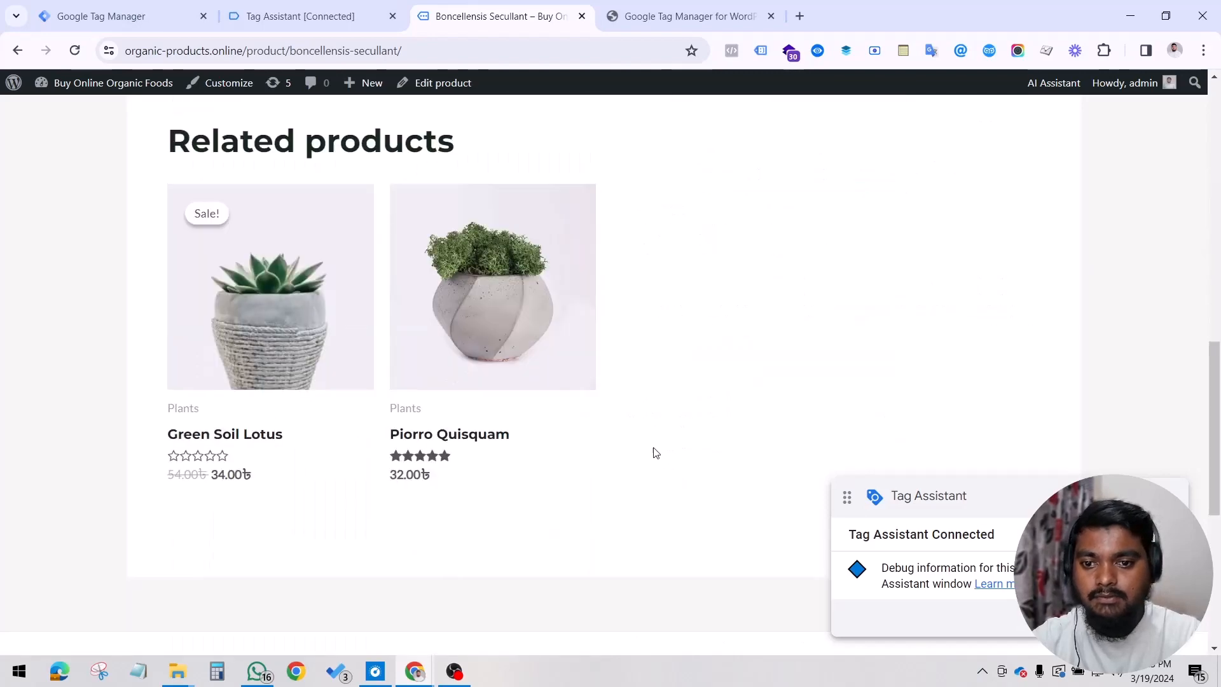
left_click(479, 278)
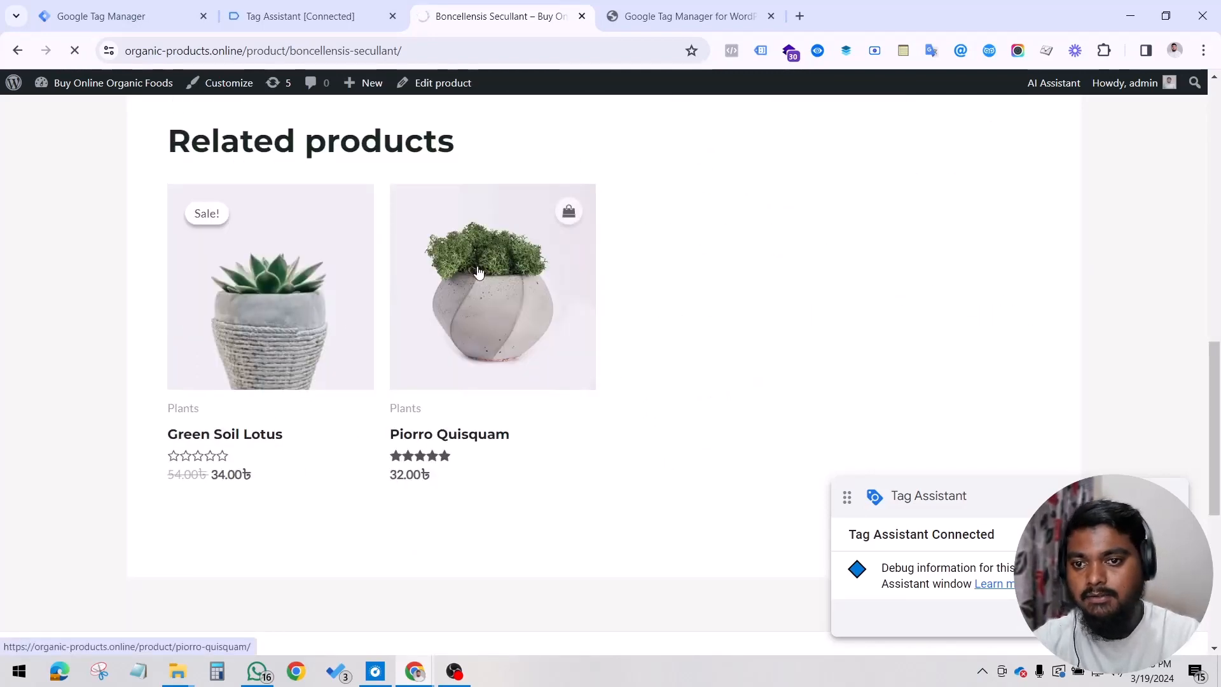
scroll(655, 417, "down", 4)
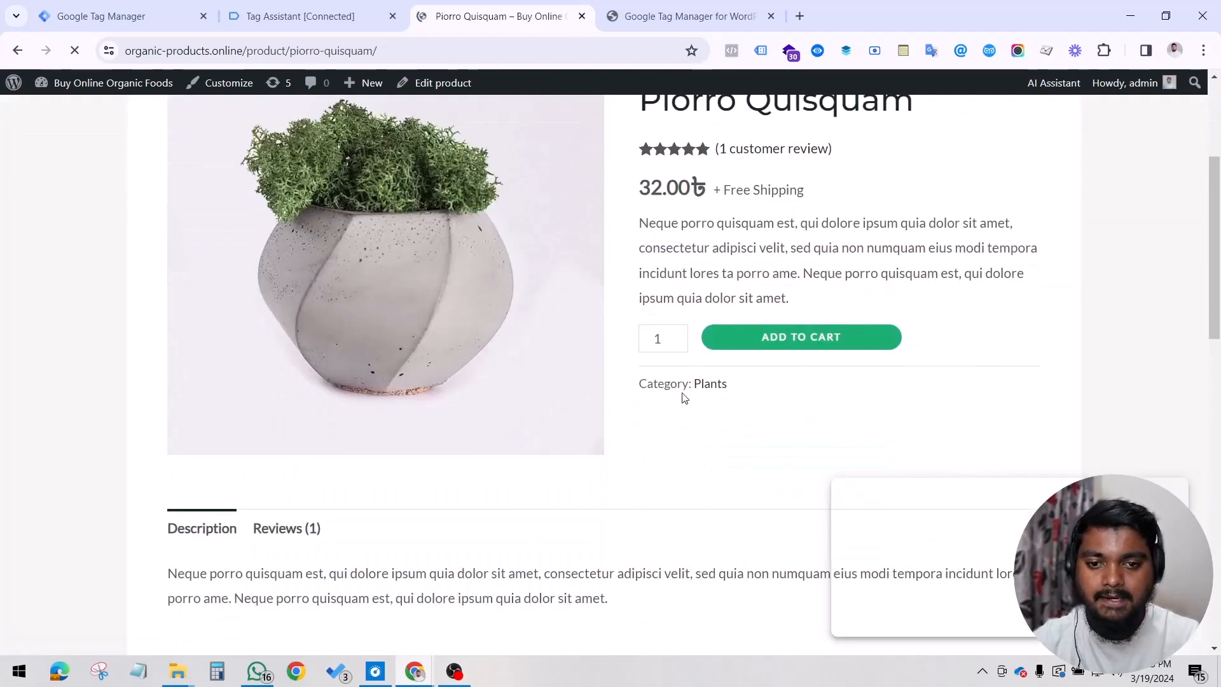
left_click(677, 335)
left_click(677, 336)
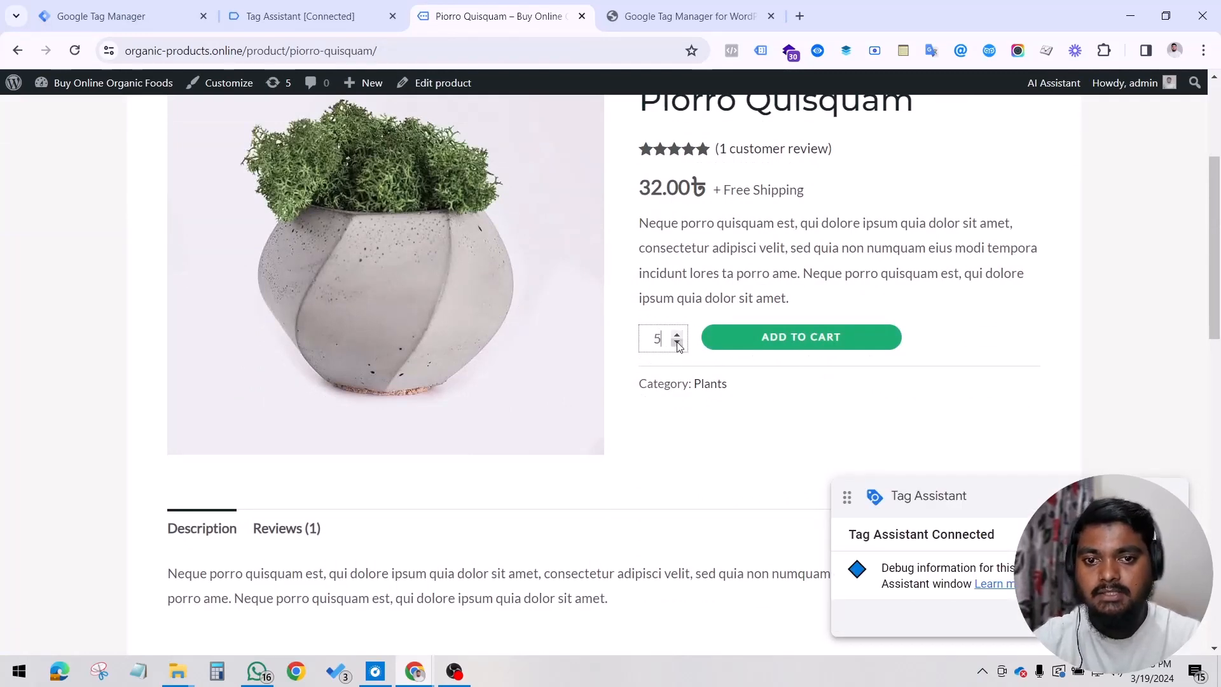
left_click(761, 346)
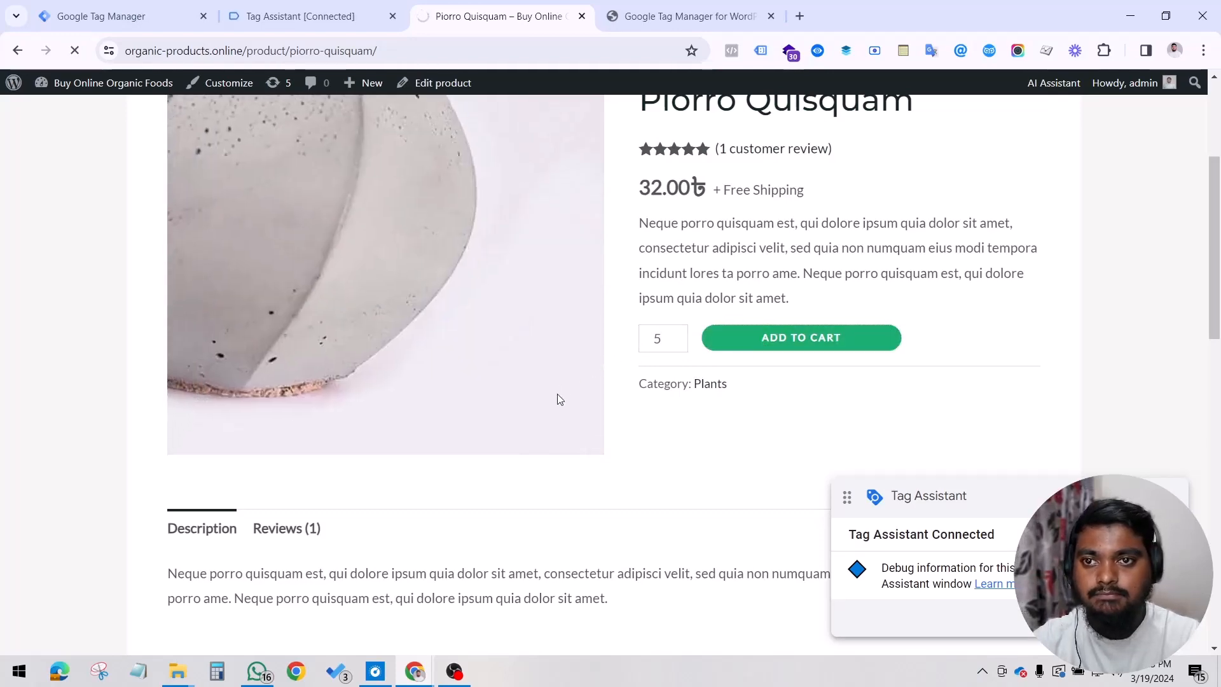
Step: Check the cart message on the product page and open the Piorro Quisquam add_to_cart event in Tag Assistant
left_click(314, 14)
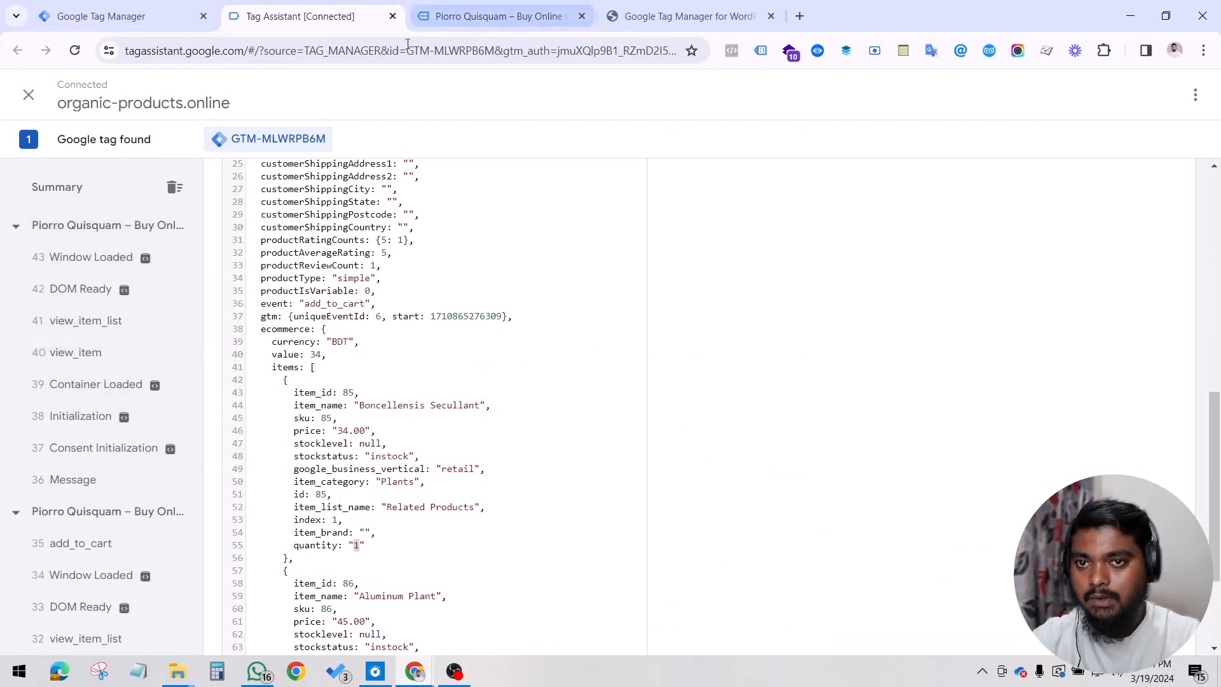
left_click(499, 16)
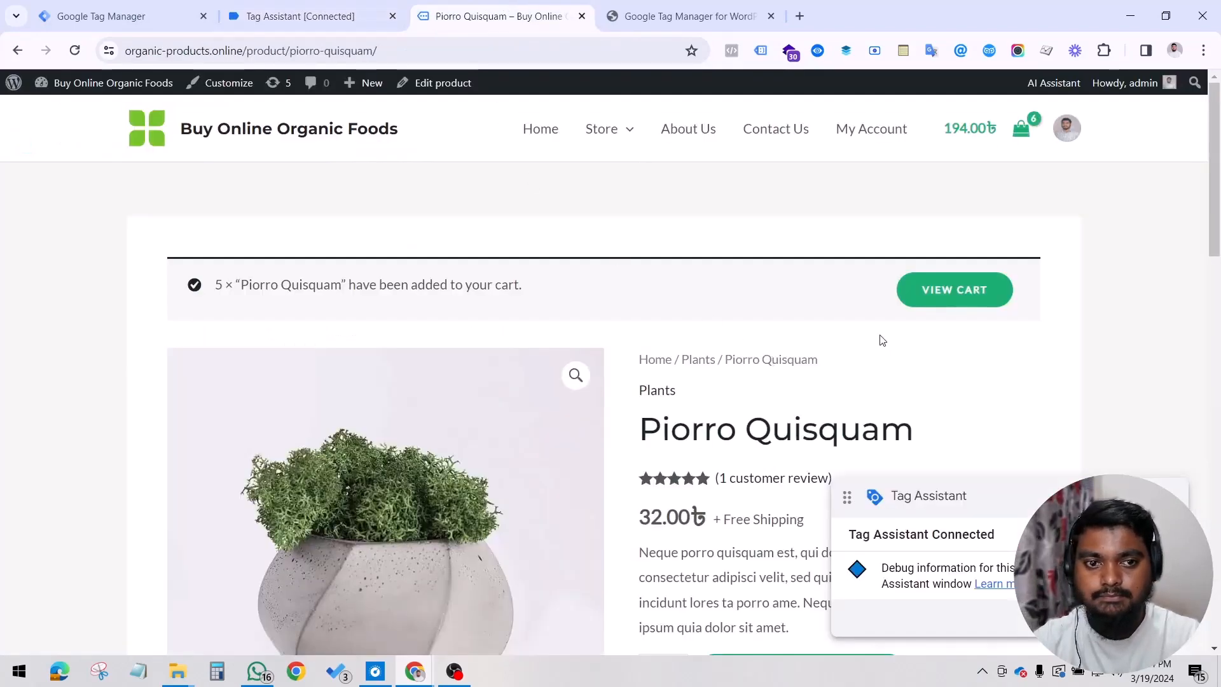
left_click(300, 16)
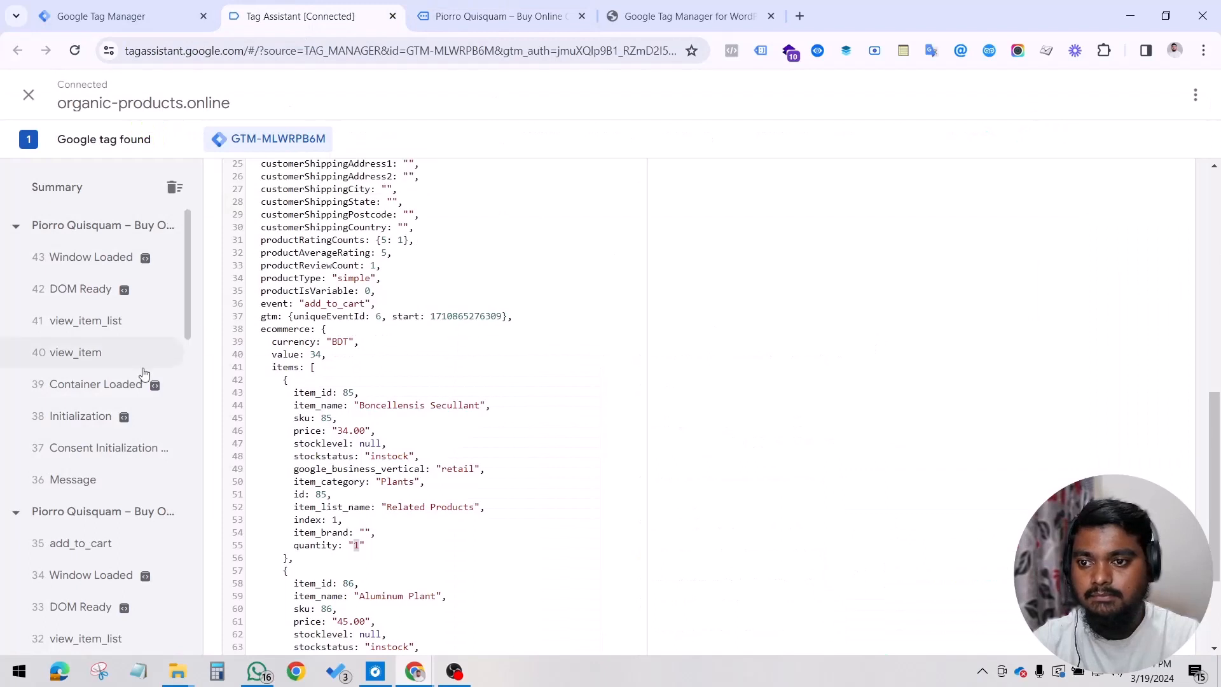
left_click(110, 551)
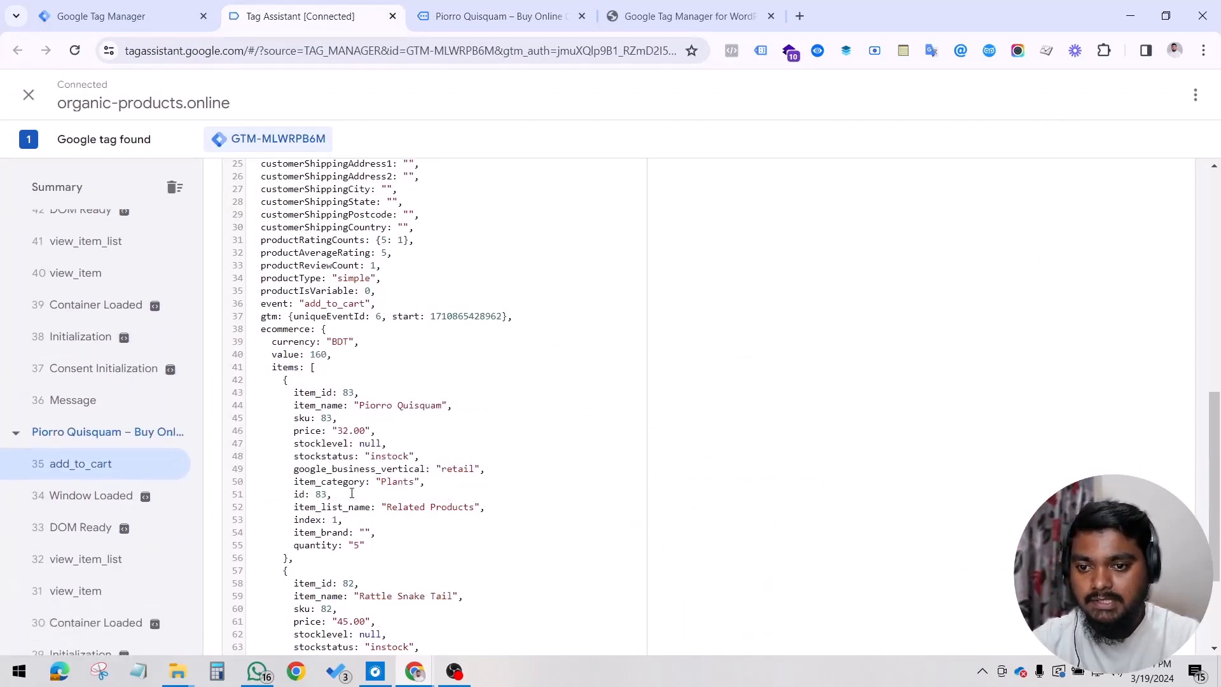
Step: Examine the item entries and the quantity field in the Piorro Quisquam add_to_cart data layer
scroll(356, 491, "down", 1)
scroll(363, 478, "down", 1)
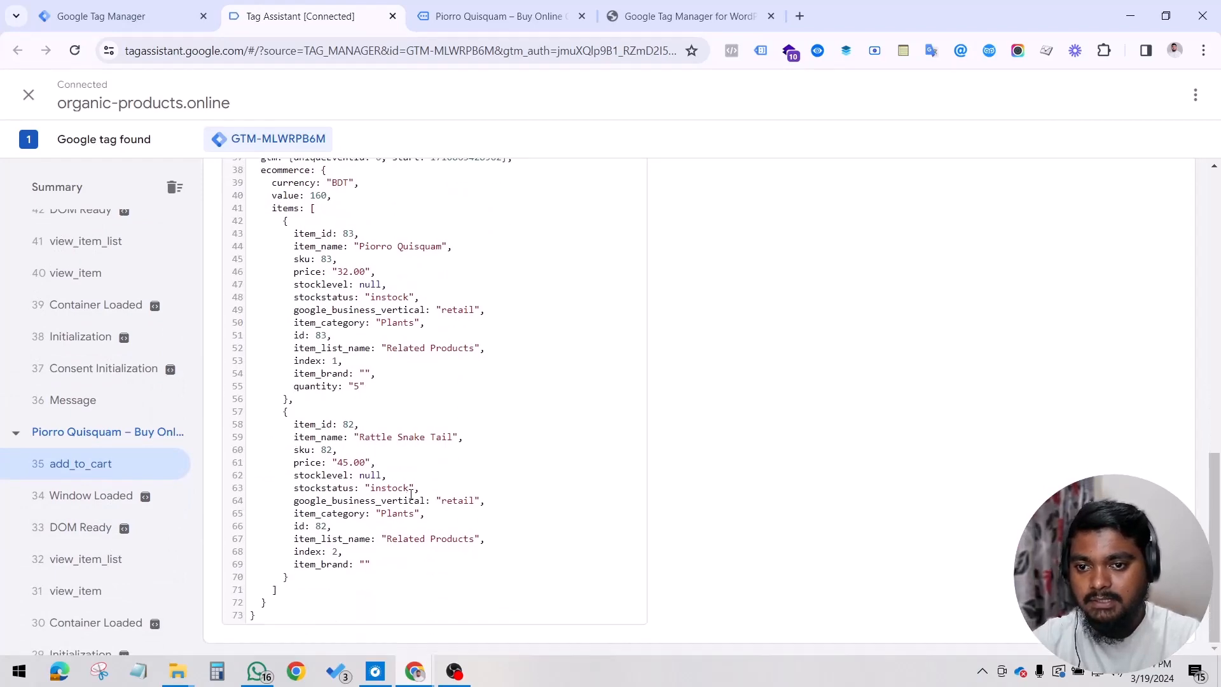
scroll(412, 493, "up", 4)
scroll(323, 456, "down", 2)
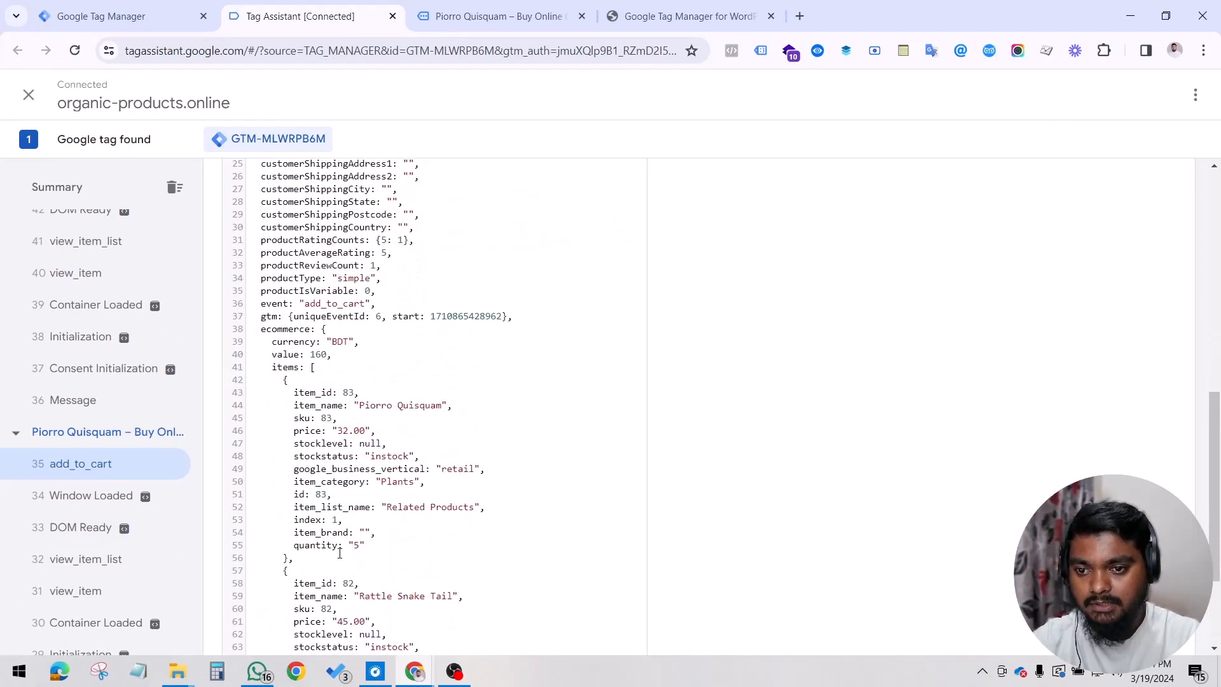
scroll(407, 544, "down", 2)
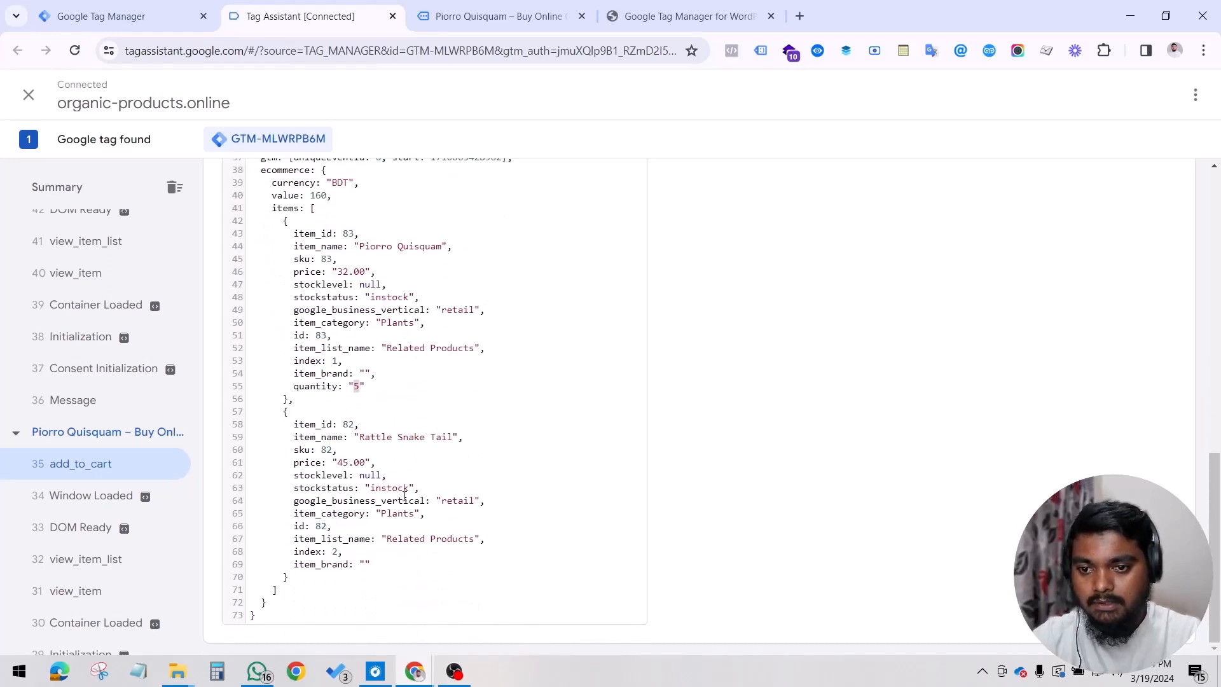
Step: Look over the related products on the store page, and examine the items array's first entry in the data layer
left_click(500, 16)
scroll(602, 356, "down", 10)
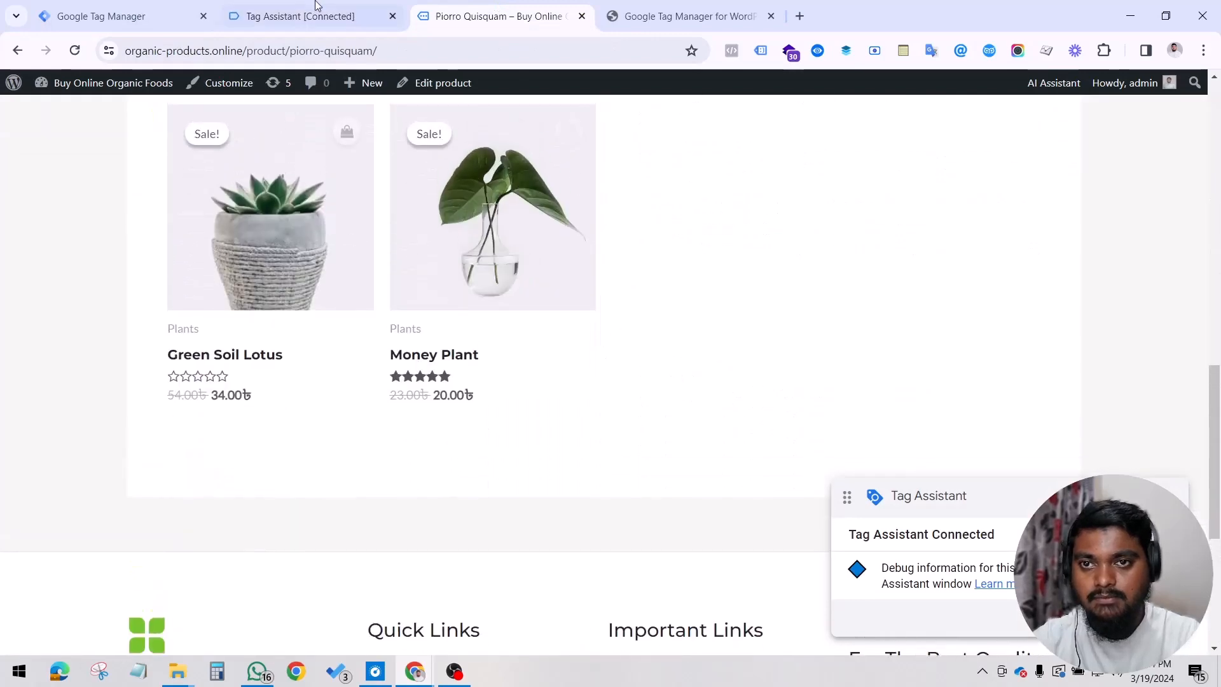
left_click(311, 16)
scroll(419, 470, "up", 1)
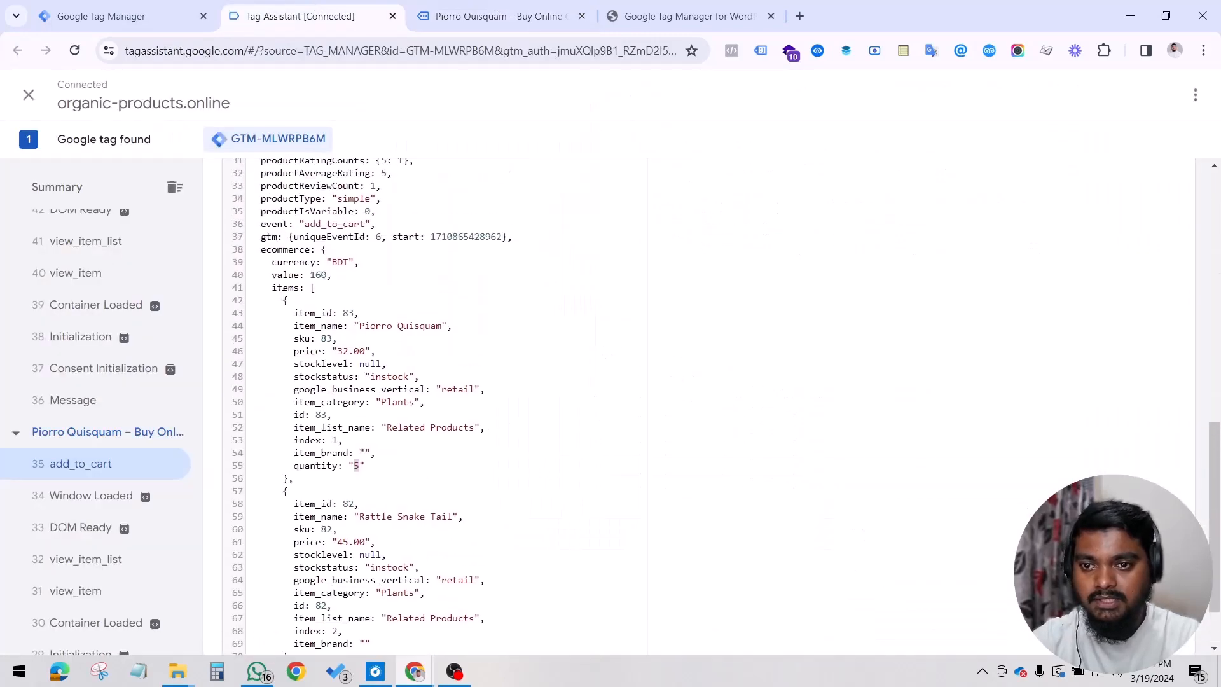
left_click_drag(272, 288, 327, 465)
left_click(490, 439)
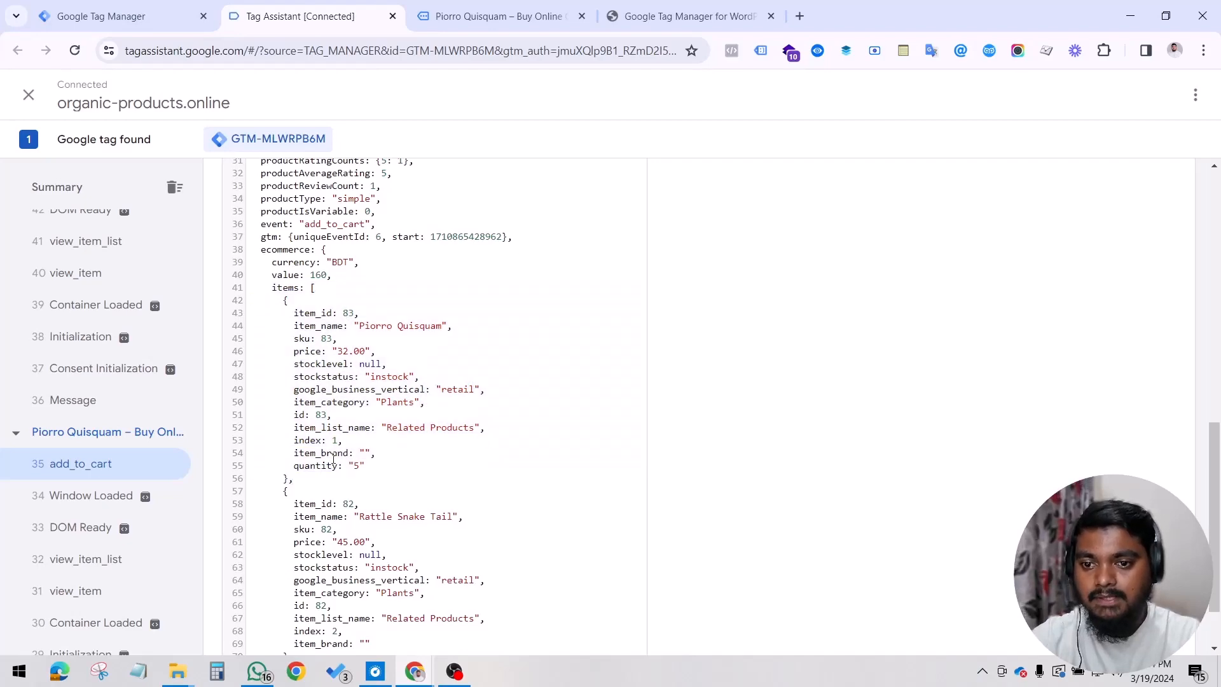
Step: Compare the Piorro Quisquam product page with the price, quantity, value and currency fields in the add_to_cart data layer
left_click(567, 6)
scroll(761, 345, "up", 9)
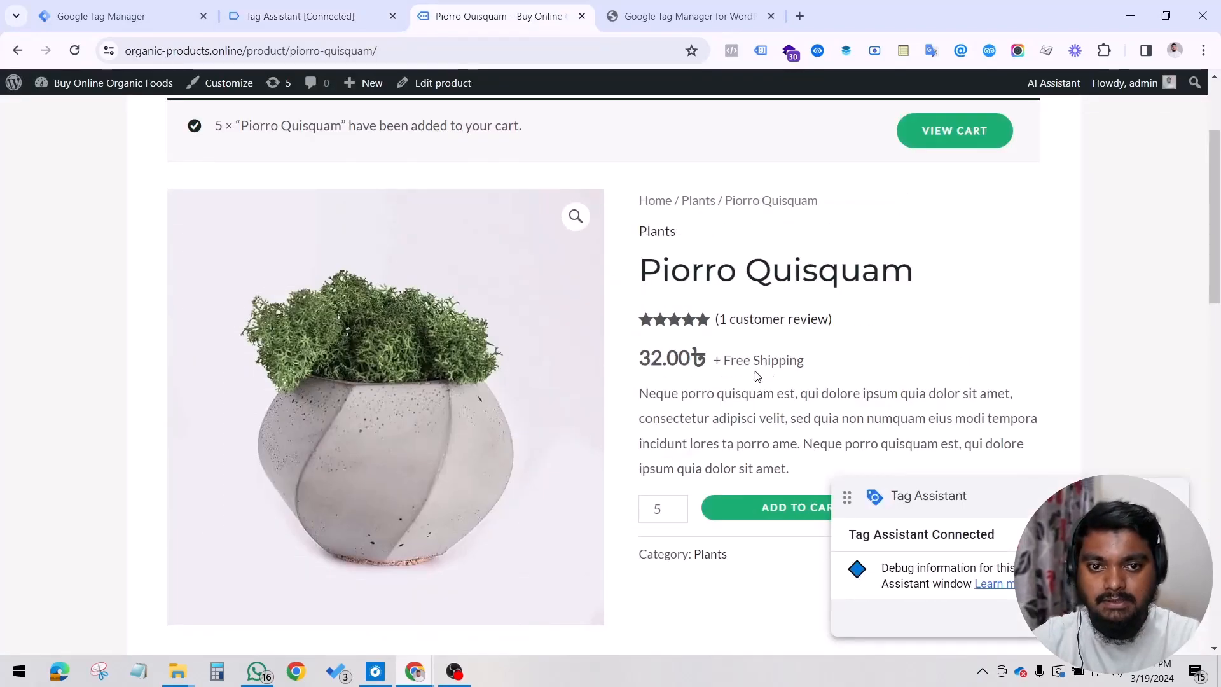
left_click(305, 15)
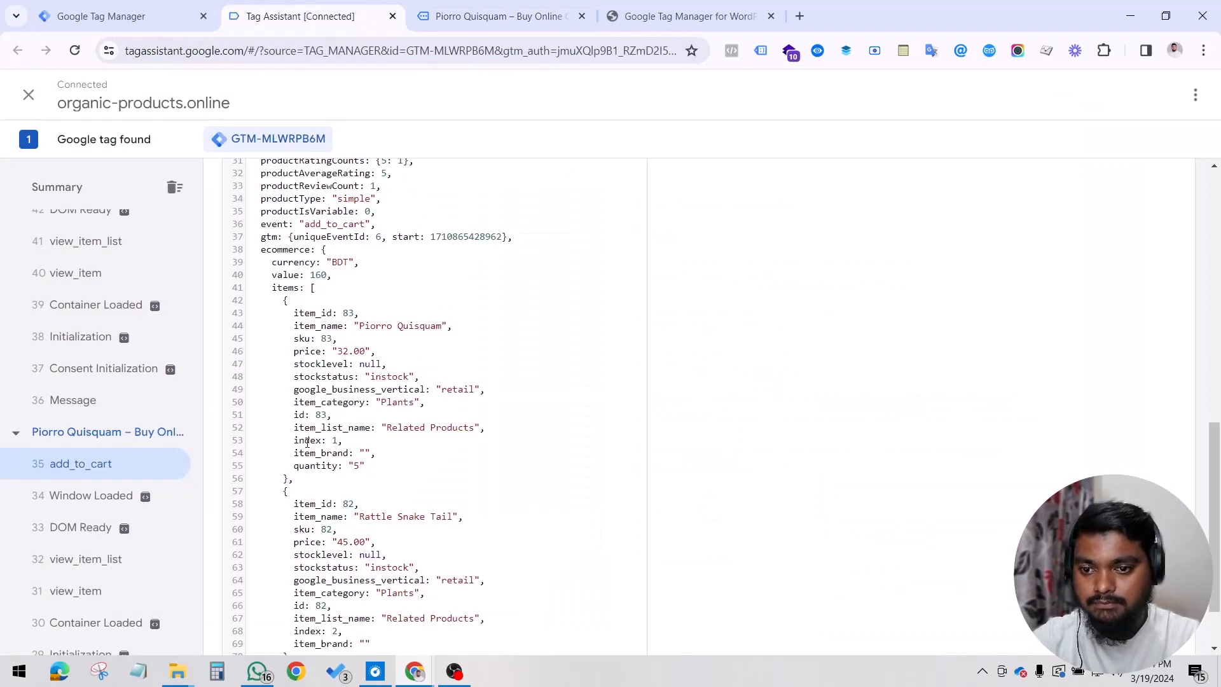
scroll(307, 442, "down", 2)
scroll(321, 455, "up", 4)
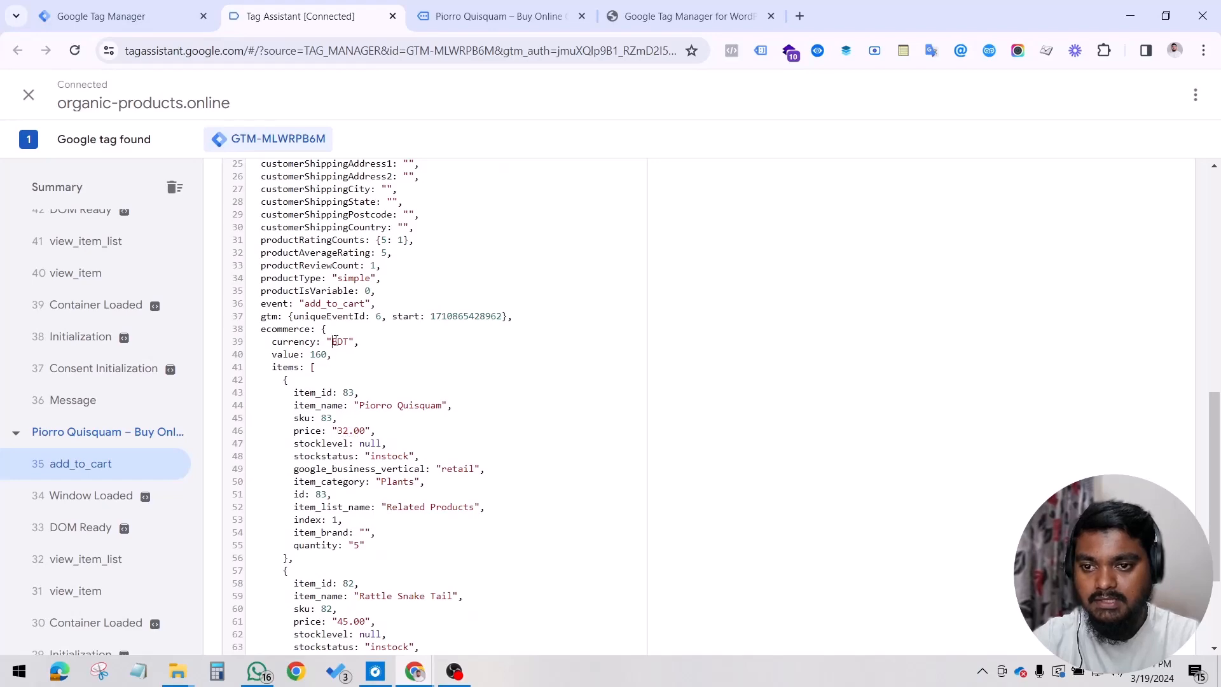
Step: Calculate 32 × 5 in Calculator to check the value field of the Piorro Quisquam add_to_cart event
left_click_drag(311, 355, 329, 355)
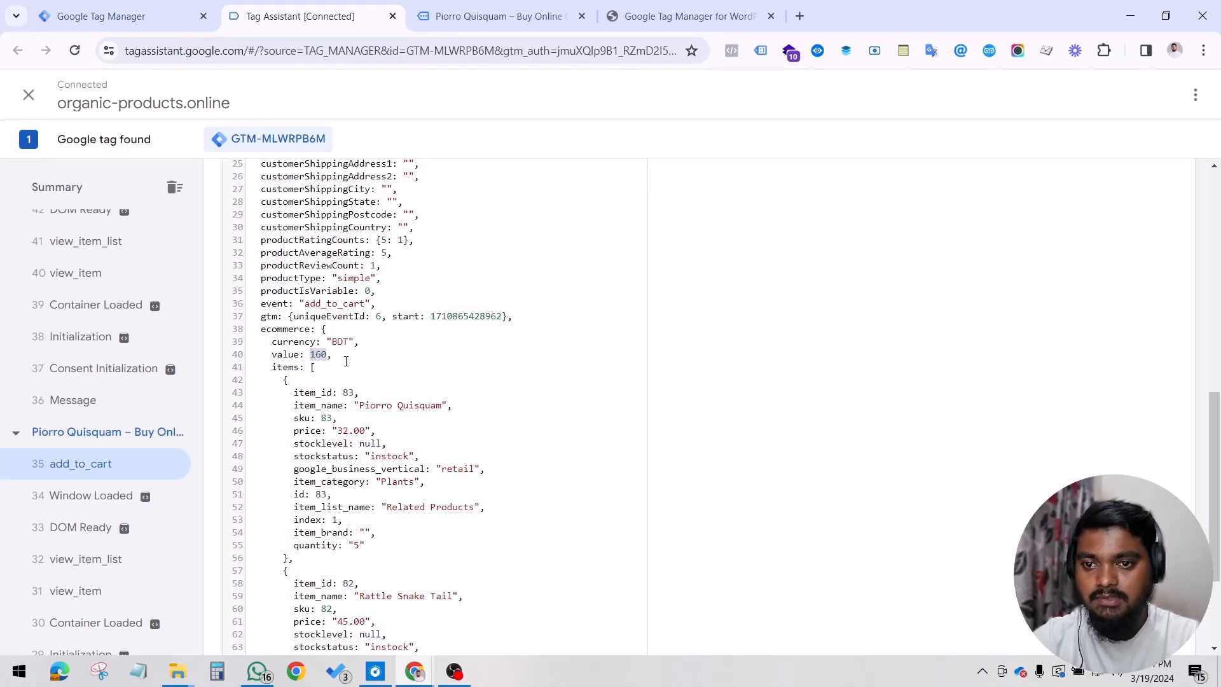
left_click(547, 16)
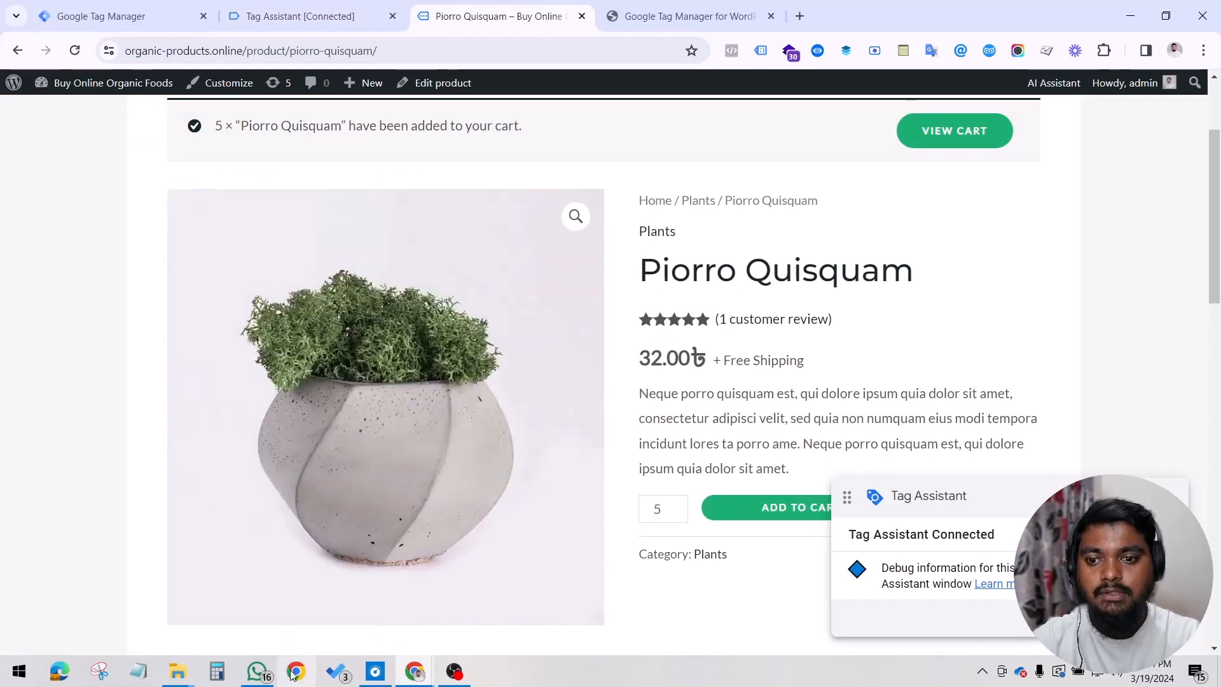
left_click(217, 672)
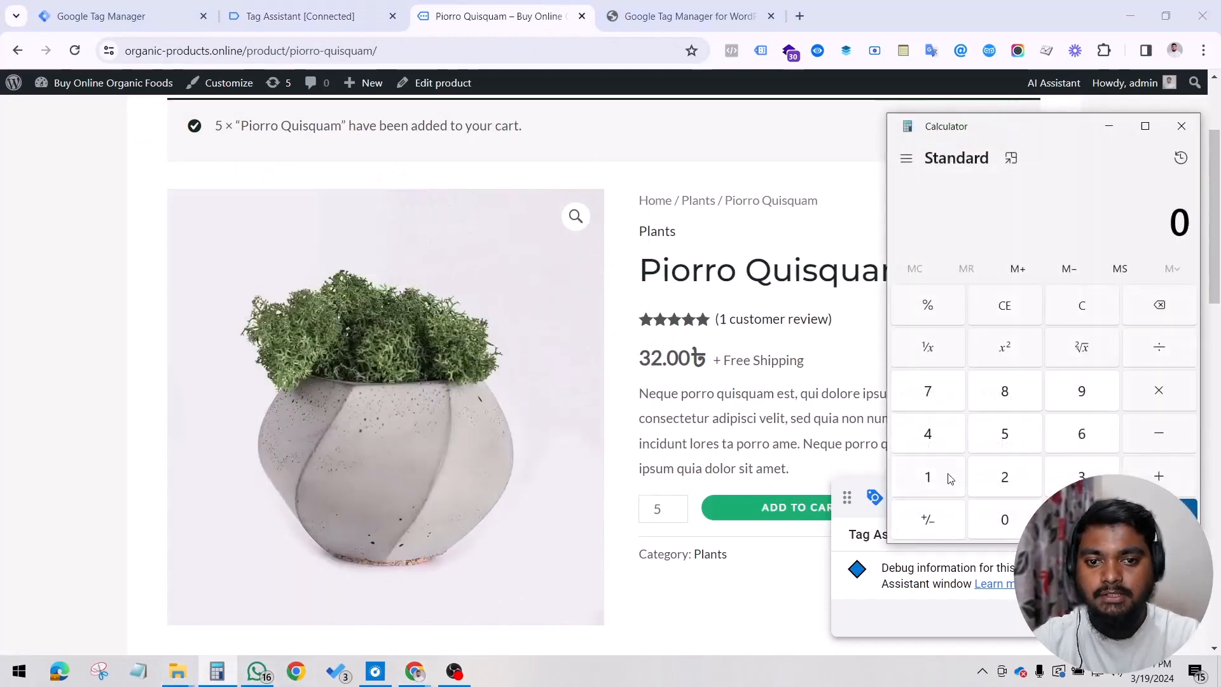
left_click(1081, 477)
left_click(1005, 477)
left_click(1159, 390)
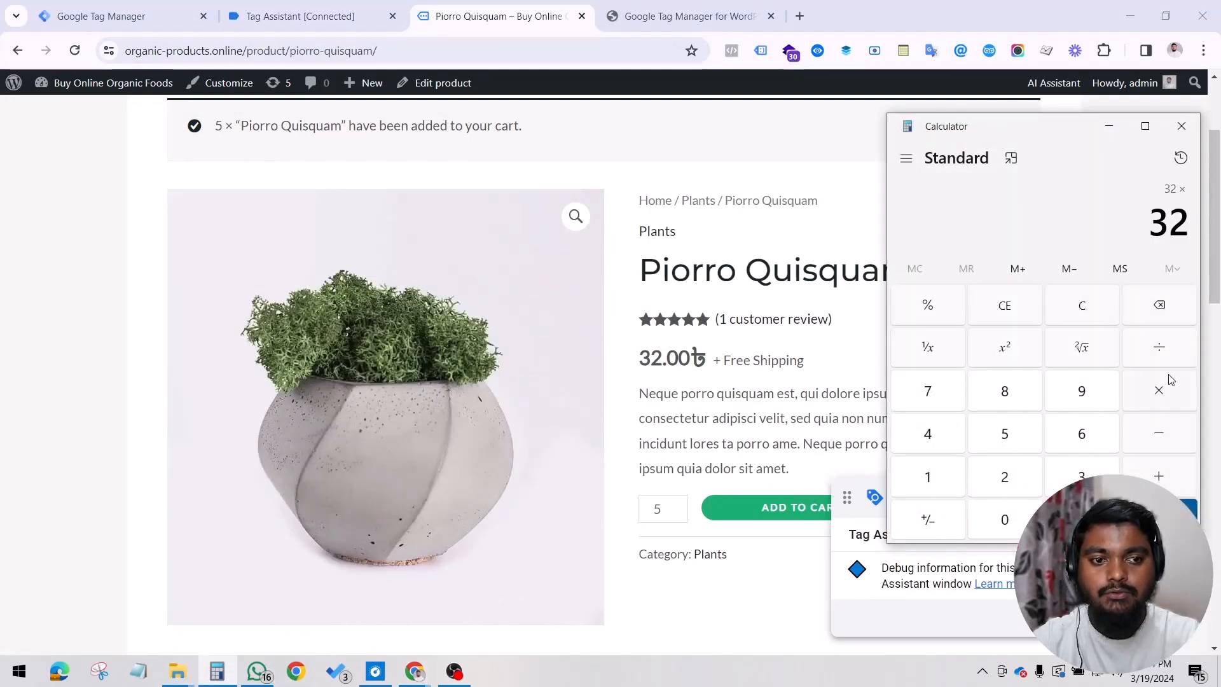
left_click(1025, 427)
left_click(1159, 519)
left_click(1109, 126)
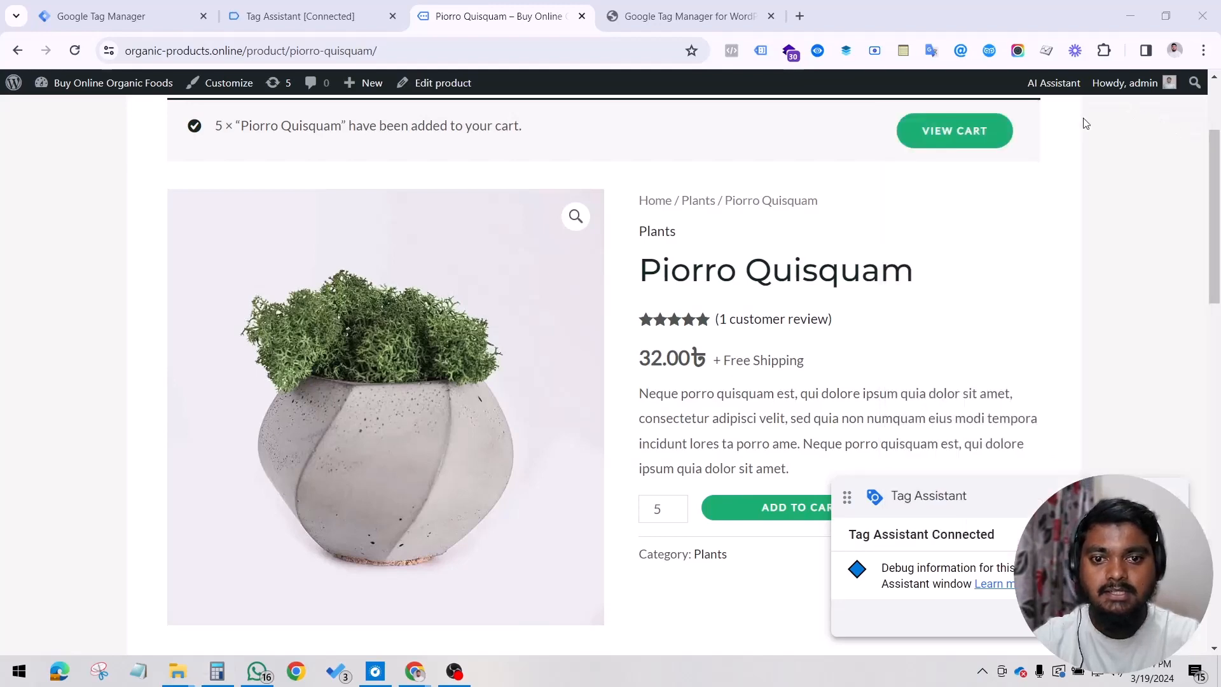
Step: Compare the item_category in the add_to_cart data layer with the category shown on the Piorro Quisquam product page
left_click(368, 12)
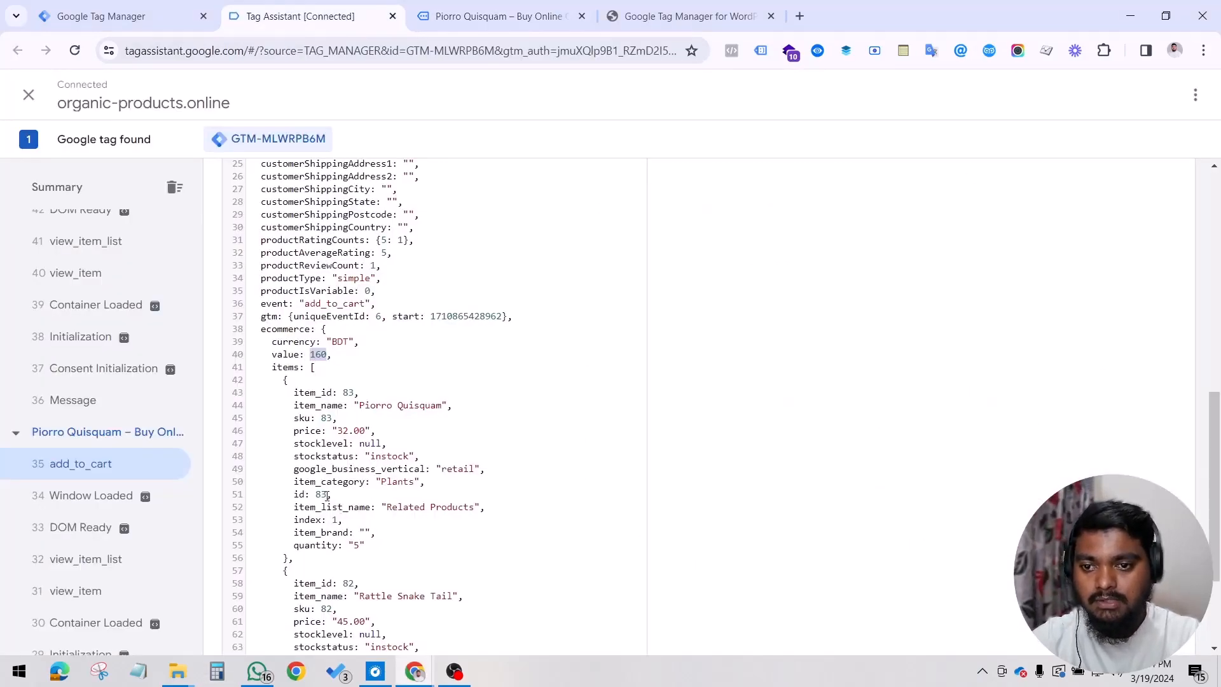
left_click(397, 503)
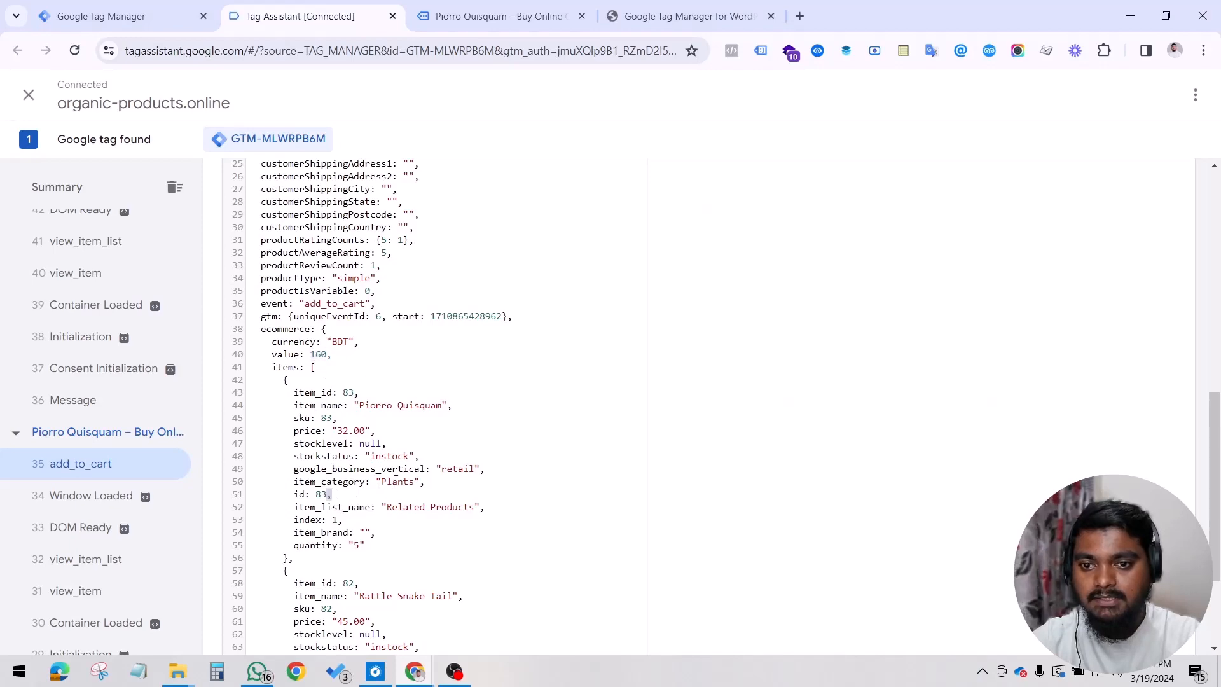
double_click(397, 482)
left_click(468, 13)
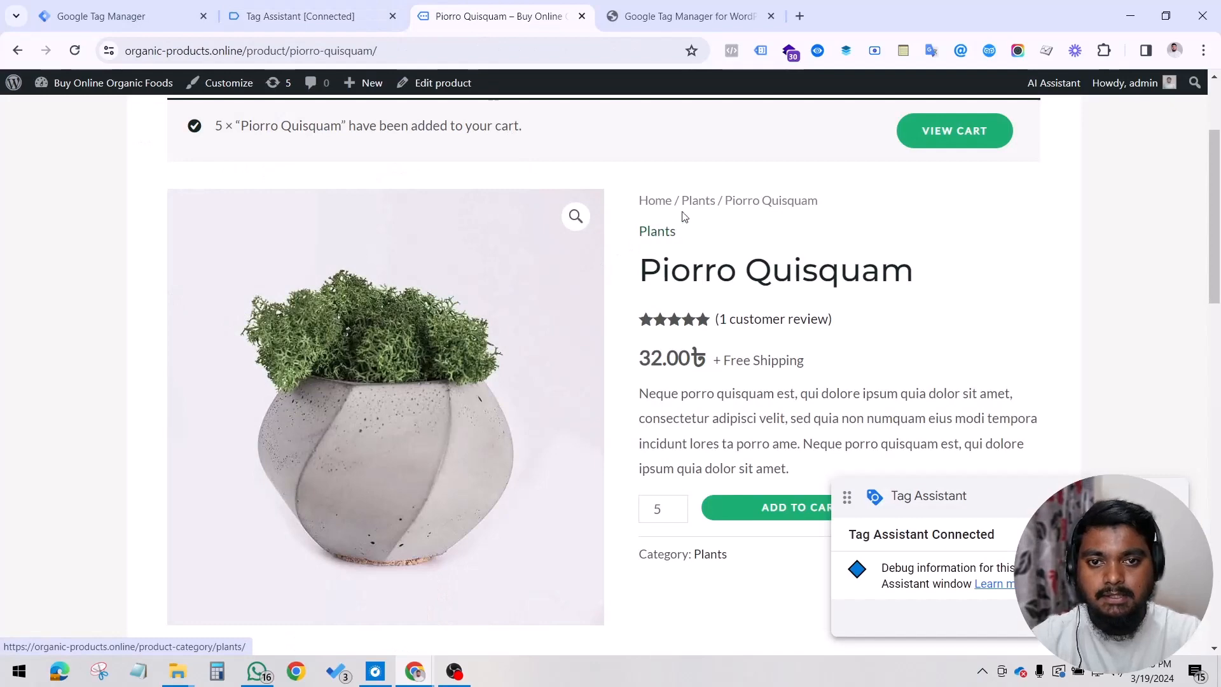
left_click(344, 13)
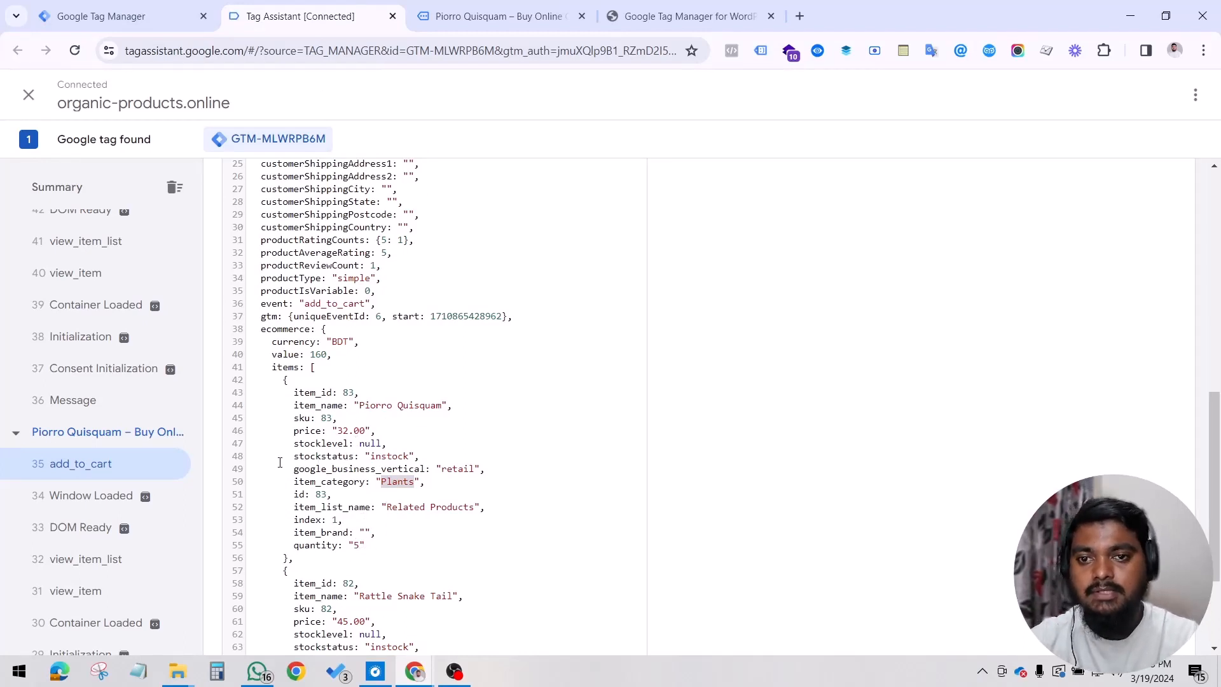
left_click(471, 23)
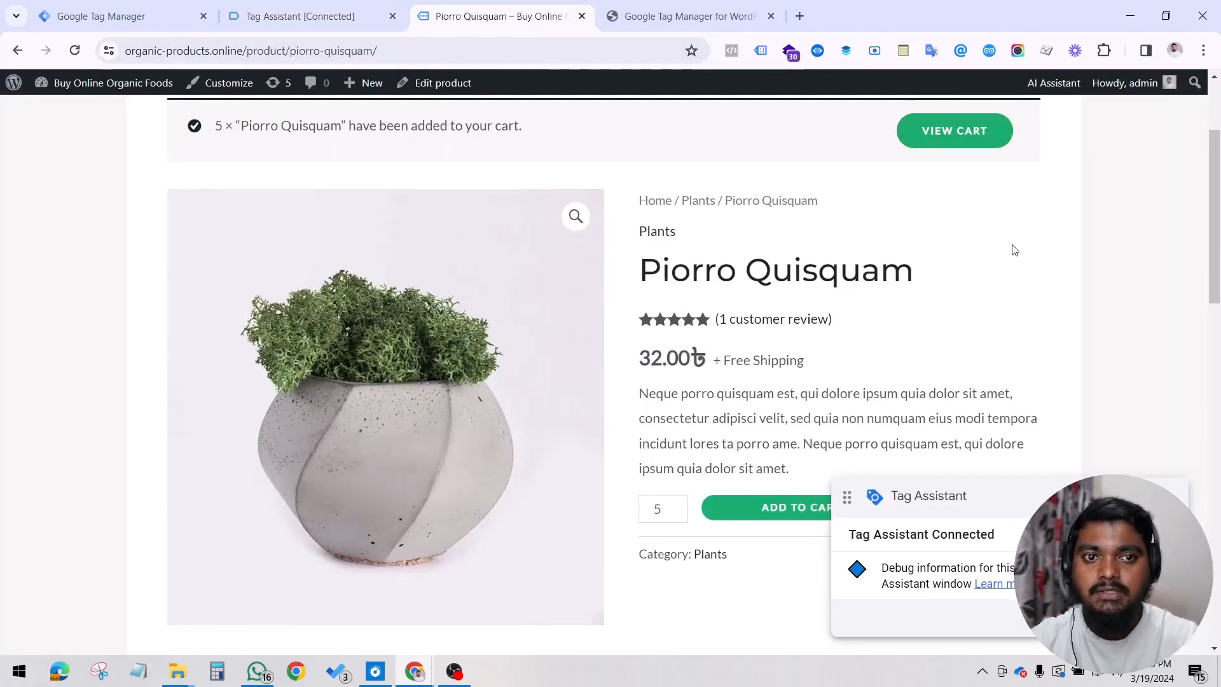
Step: View the store cart and open the resulting view_cart event in Tag Assistant
scroll(1075, 247, "up", 3)
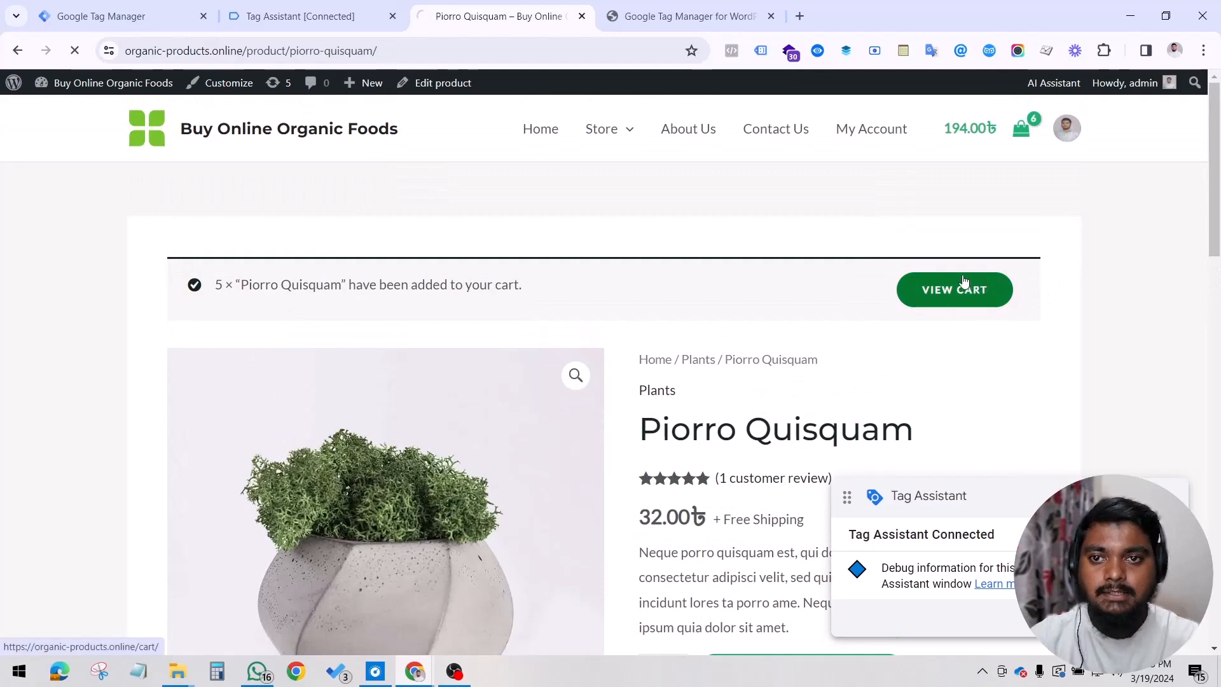
left_click(297, 8)
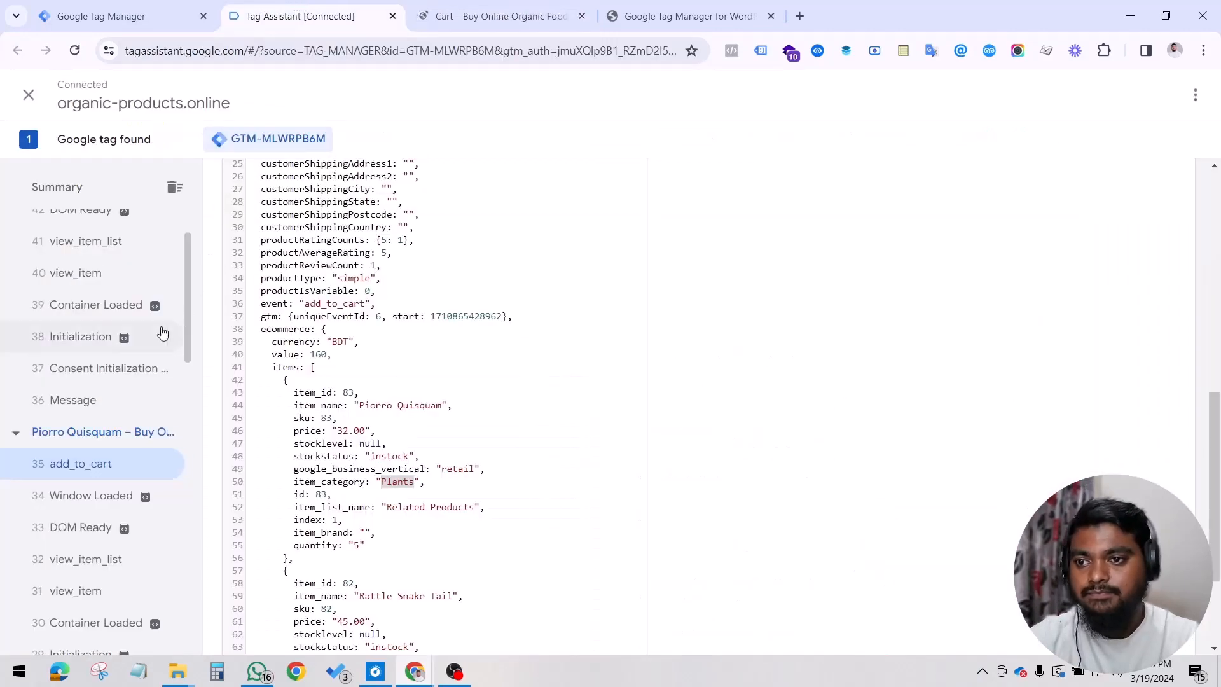
scroll(114, 385, "up", 2)
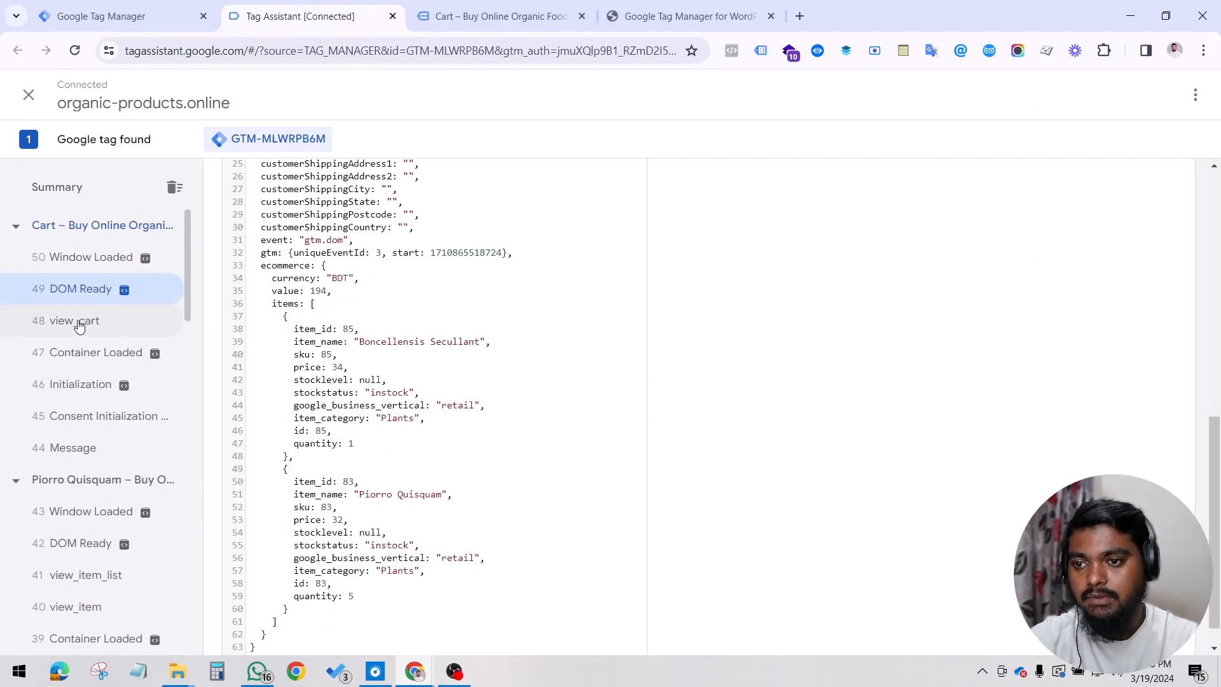
left_click(79, 321)
scroll(500, 339, "up", 3)
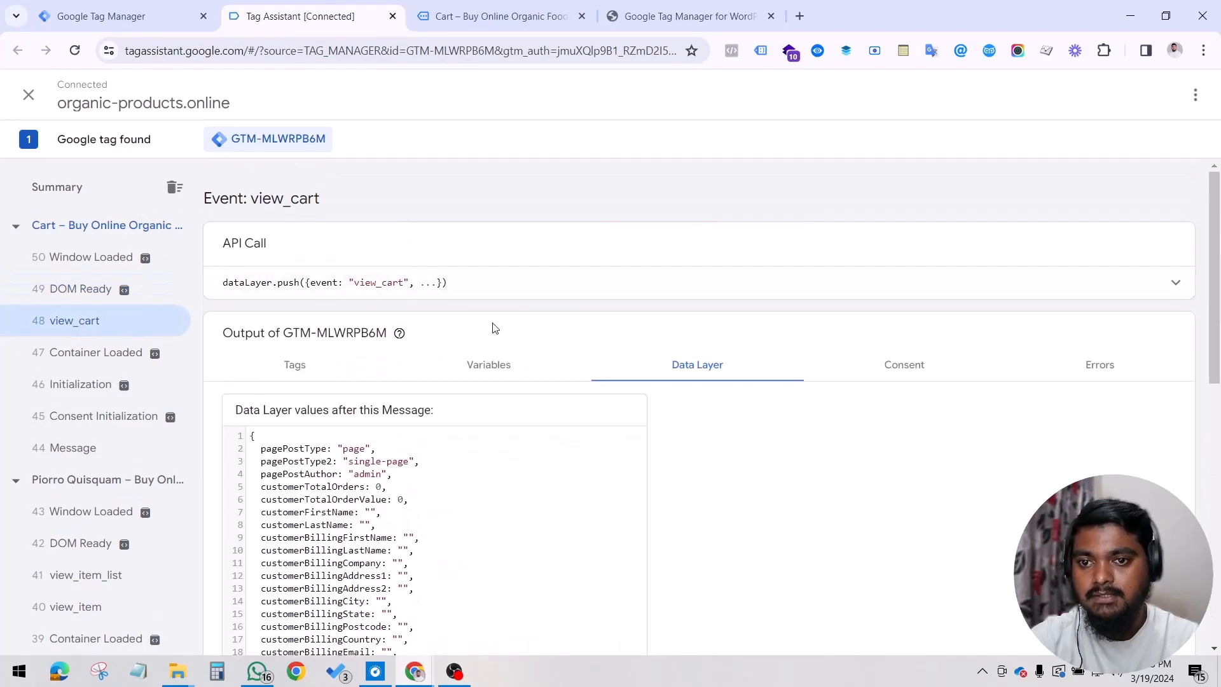
Step: Review the cart totals on the store's cart page and proceed to checkout
left_click(503, 16)
scroll(749, 385, "down", 3)
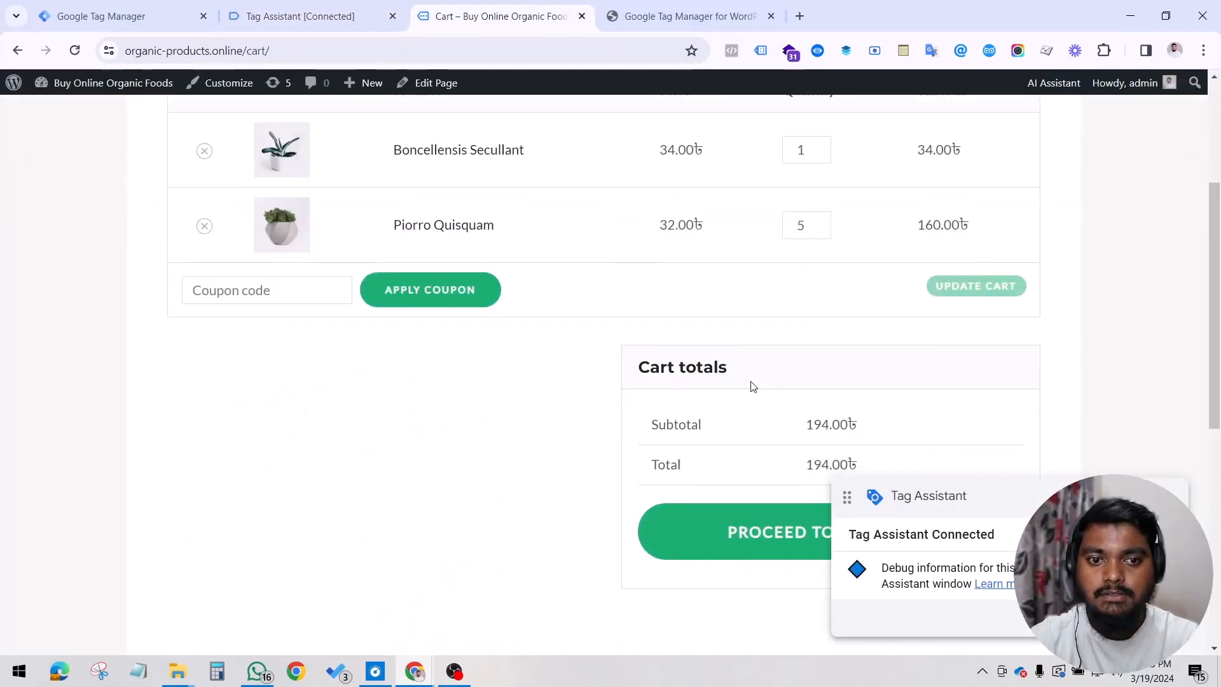
left_click(725, 512)
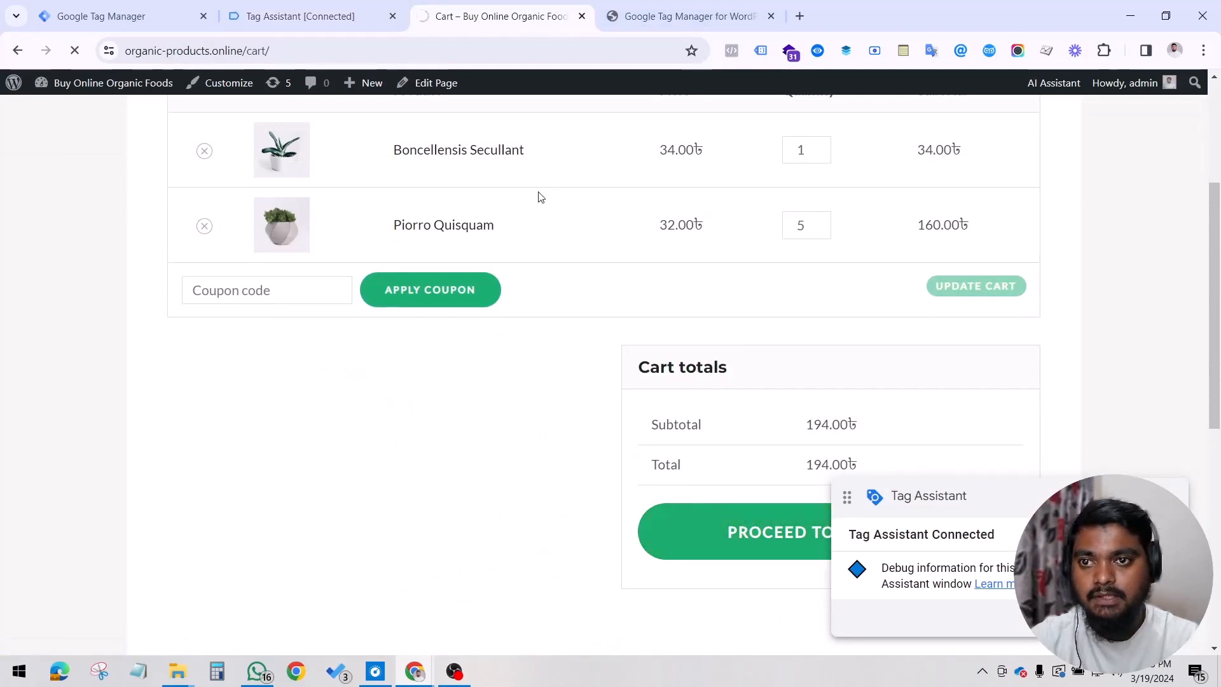
Step: Open the begin_checkout event in Tag Assistant and compare its value and items with the order total on the checkout page
left_click(337, 16)
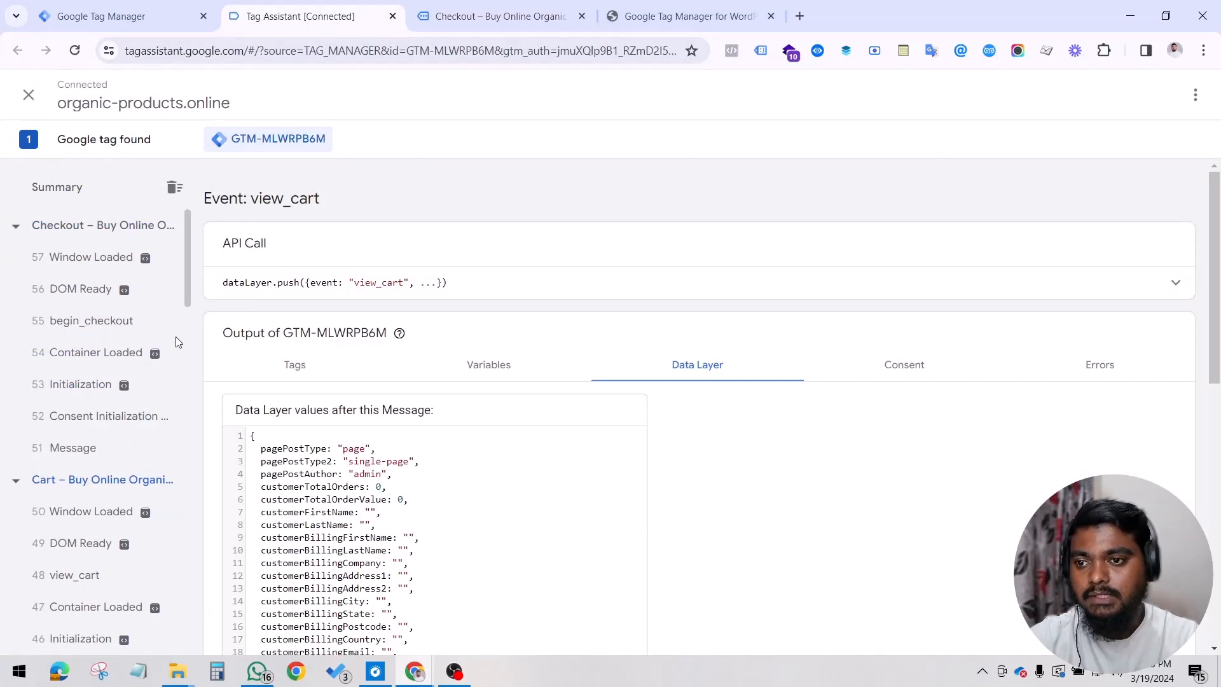
left_click(115, 331)
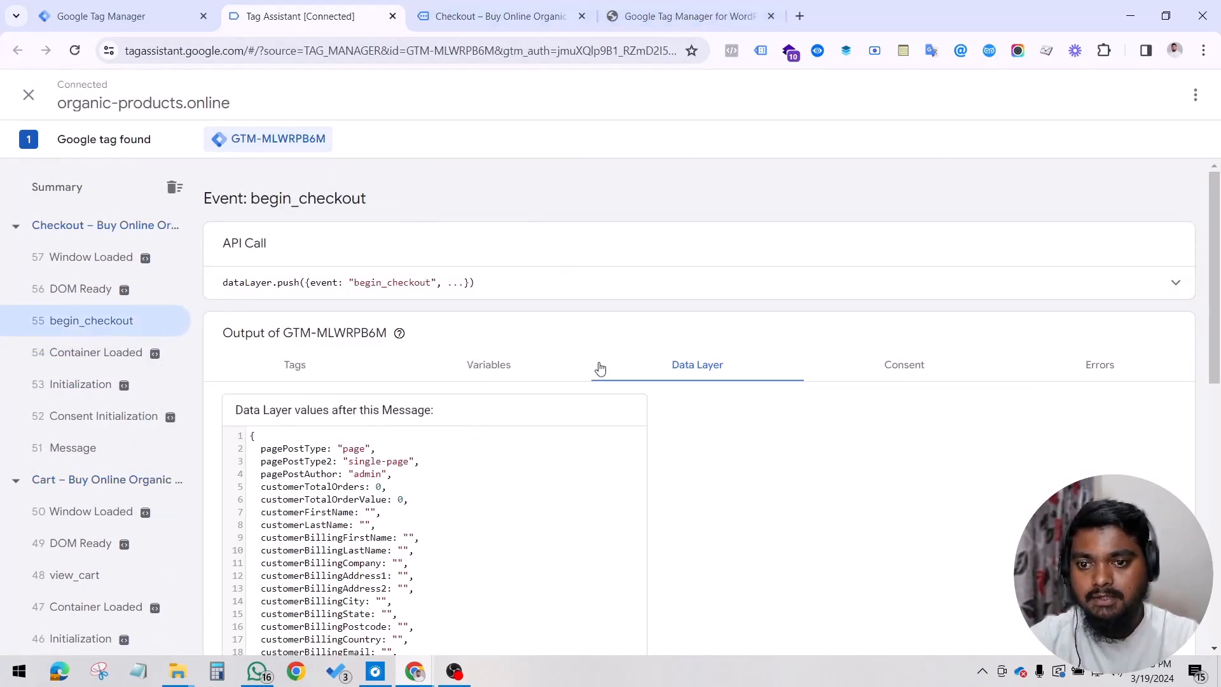
scroll(595, 449, "down", 5)
scroll(595, 448, "down", 3)
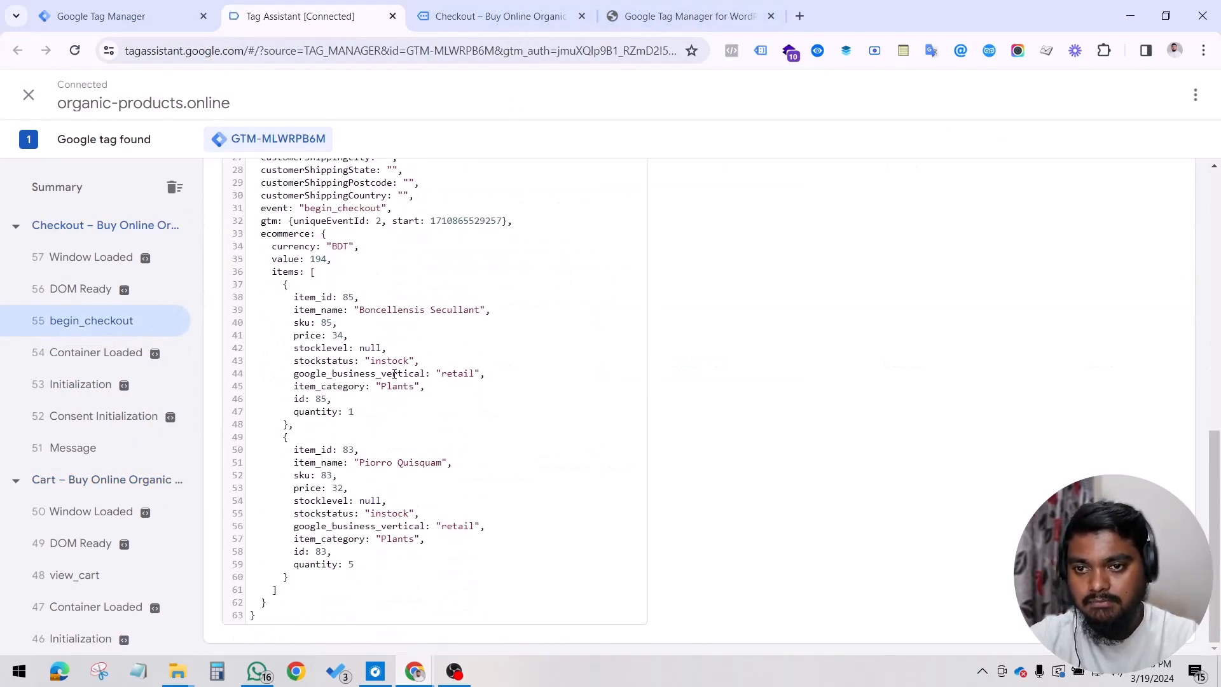
double_click(317, 259)
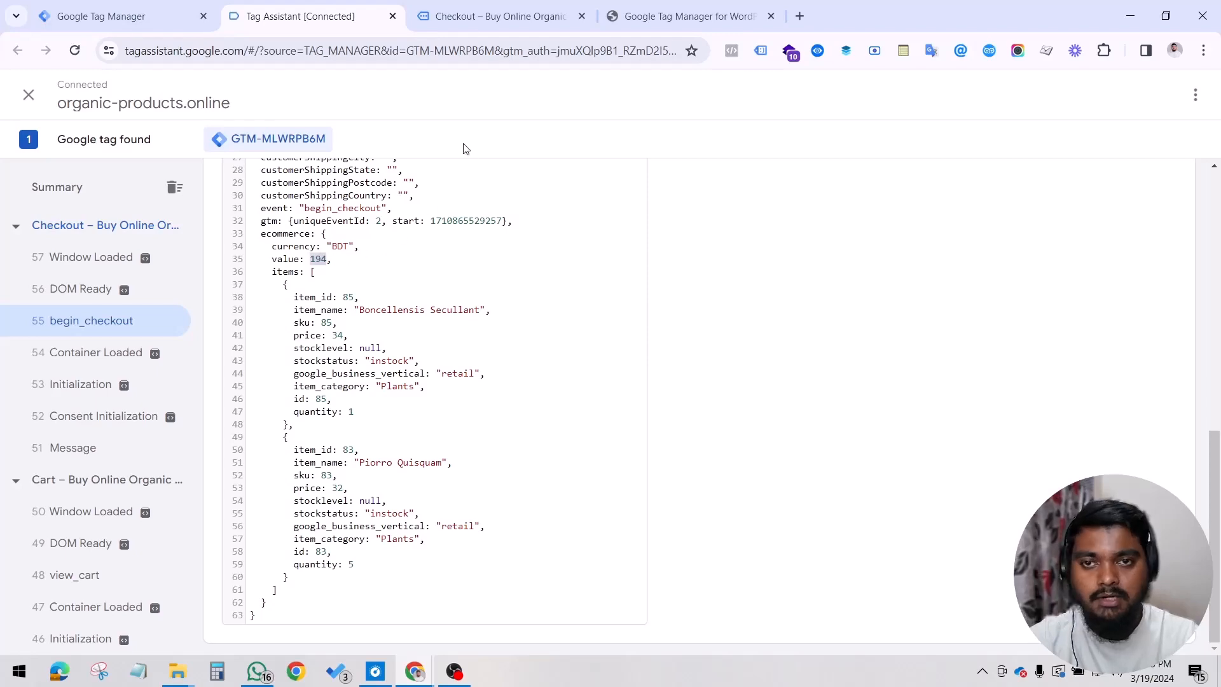
left_click(496, 16)
scroll(706, 340, "down", 4)
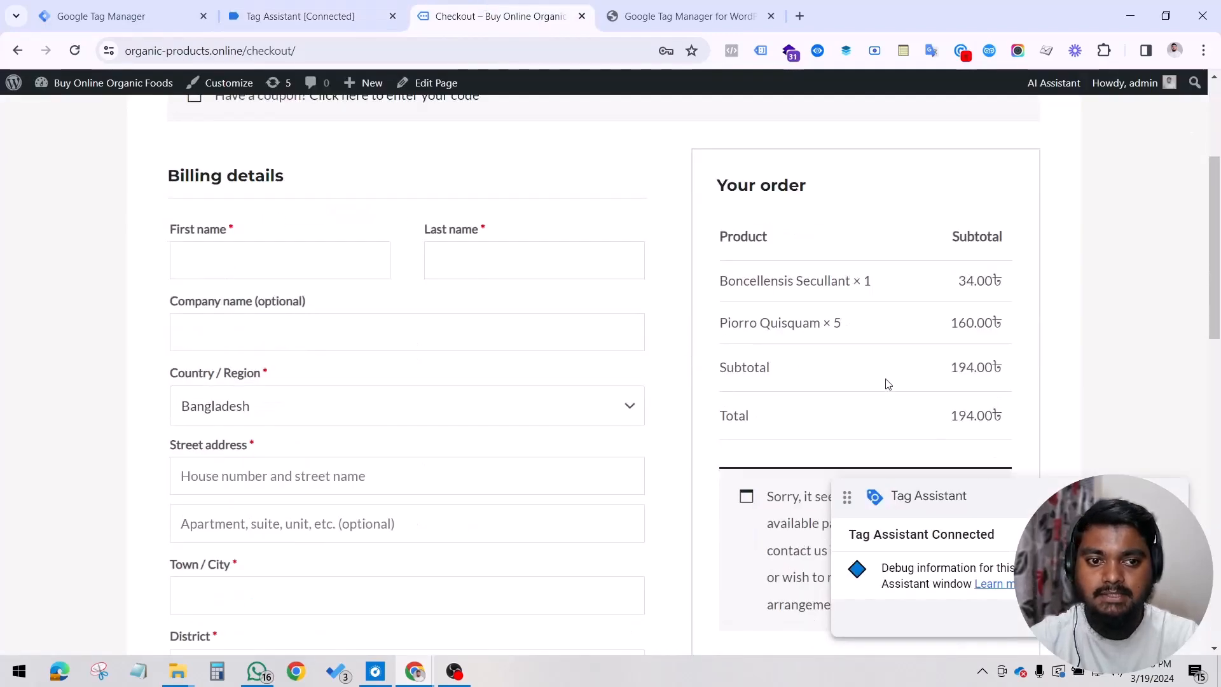
double_click(954, 418)
Step: Fill in the billing details with the customer's saved address and place the order with cash on delivery
left_click(212, 254)
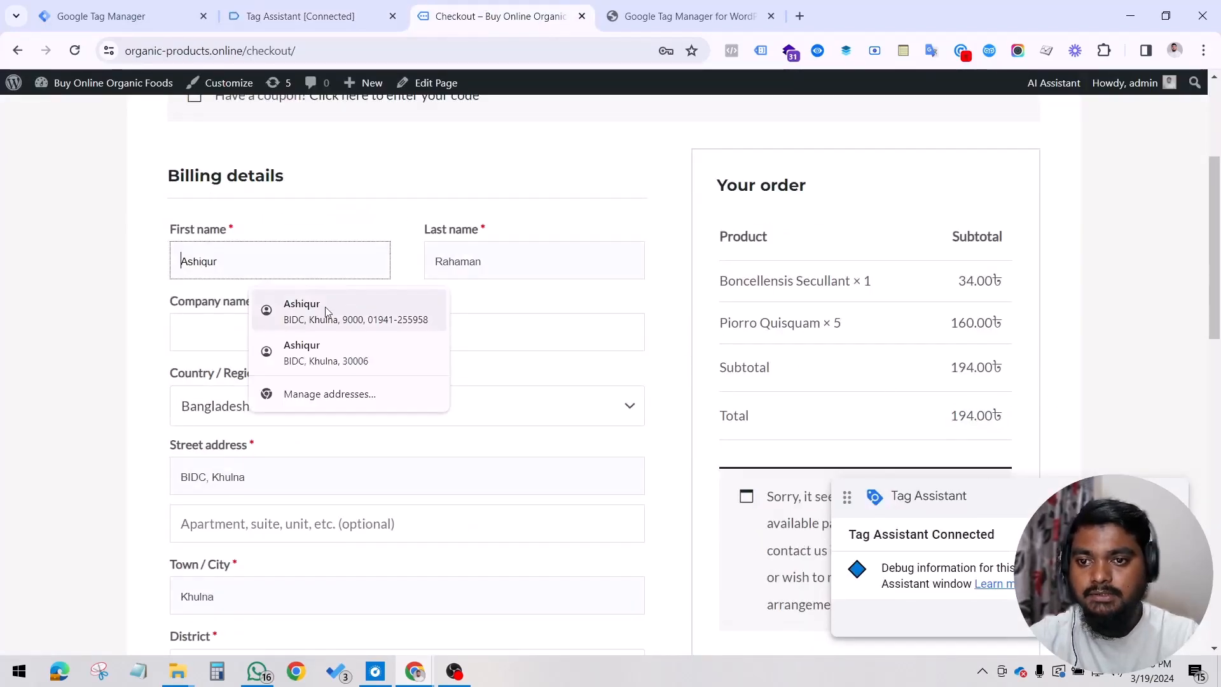
left_click(353, 314)
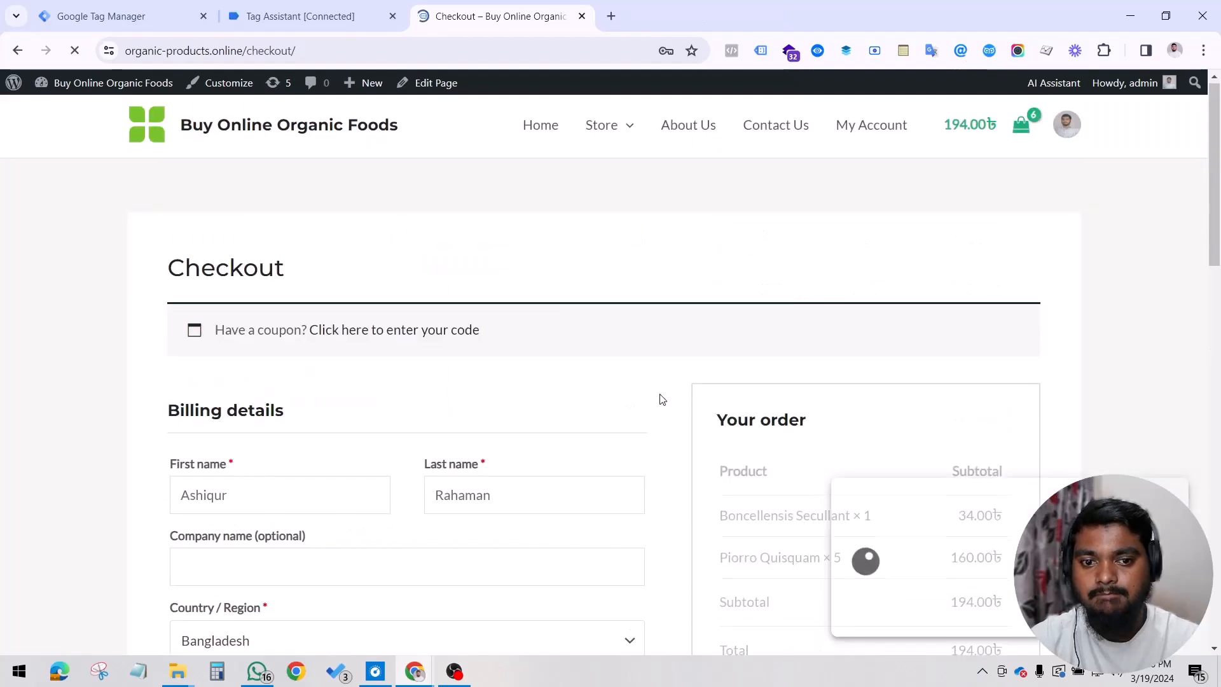
scroll(327, 308, "down", 5)
scroll(267, 318, "up", 3)
left_click(300, 349)
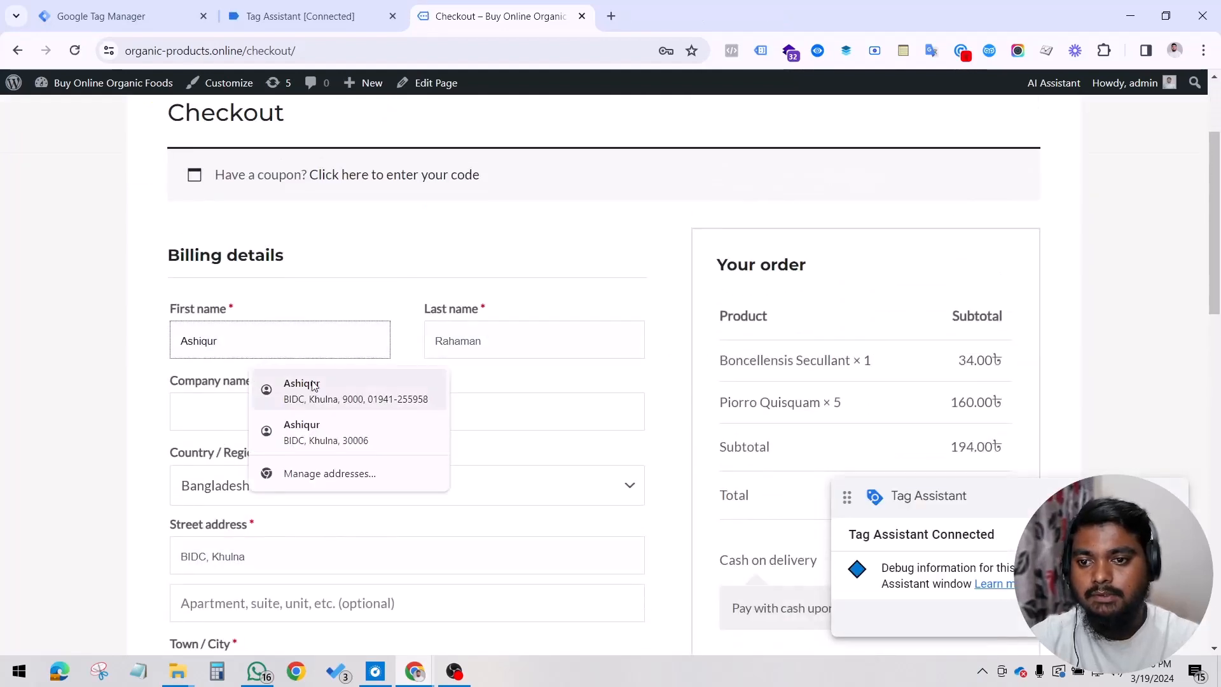
left_click(307, 384)
scroll(437, 422, "down", 10)
scroll(716, 402, "up", 3)
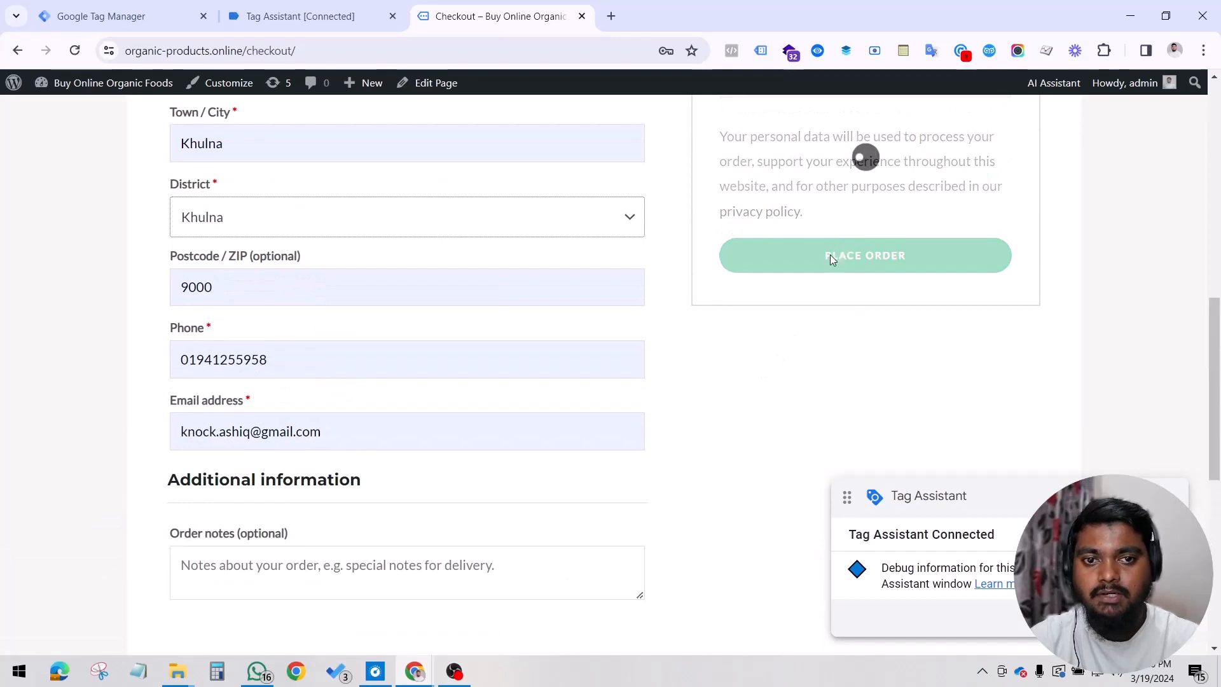
left_click(823, 272)
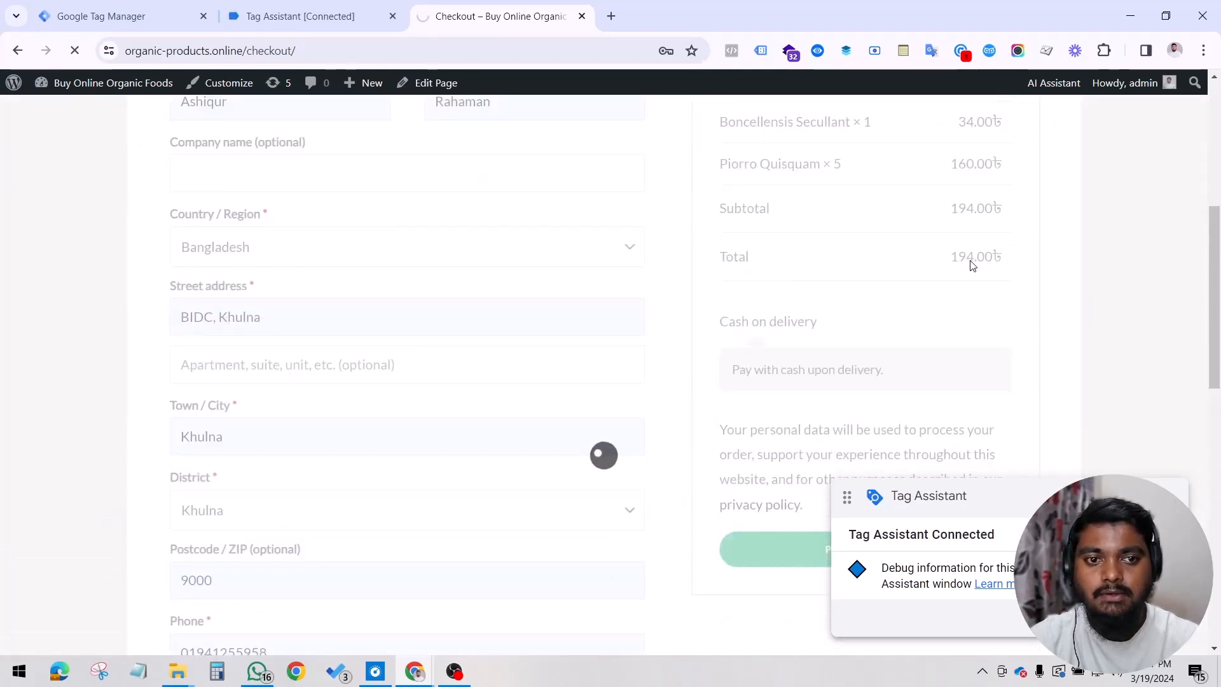
Step: Open the purchase event in Tag Assistant and examine the customer and order fields in its data layer
left_click(250, 22)
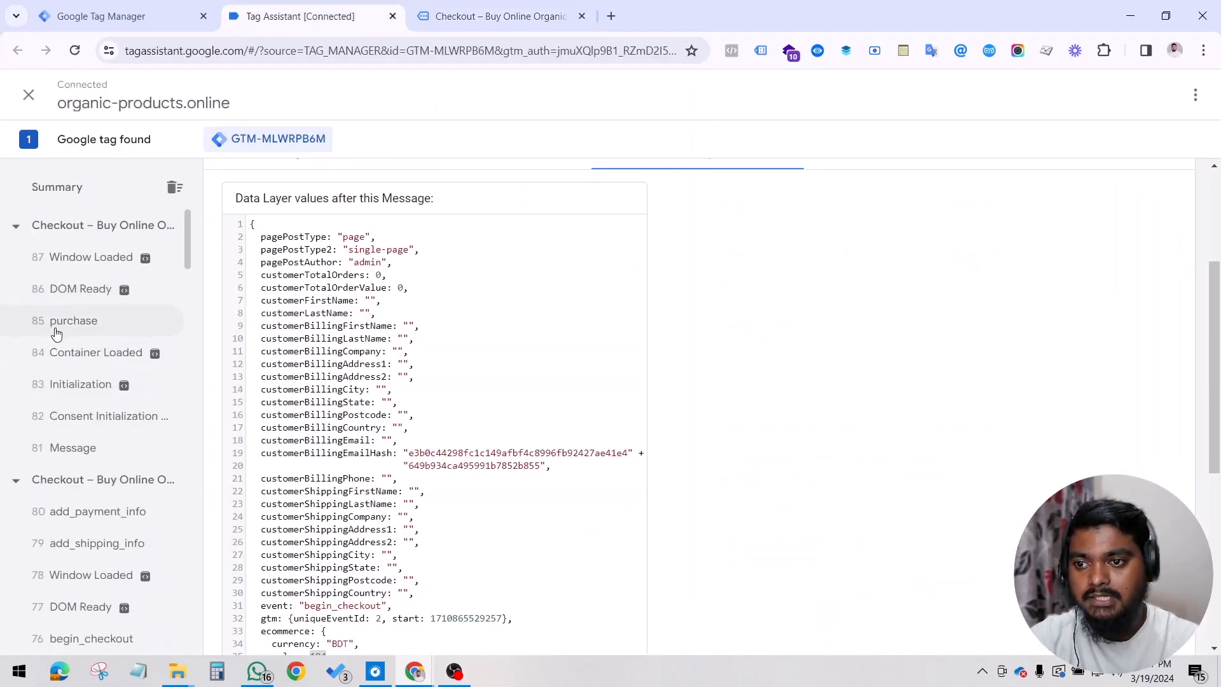
left_click(67, 327)
scroll(512, 375, "down", 10)
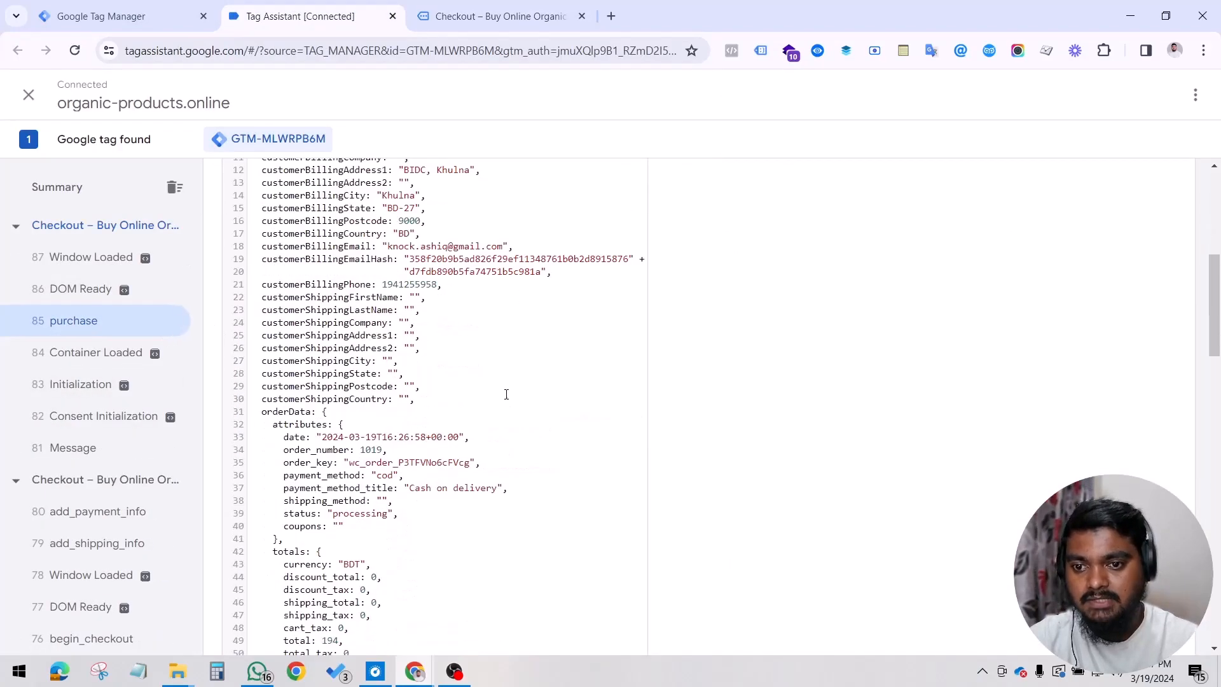